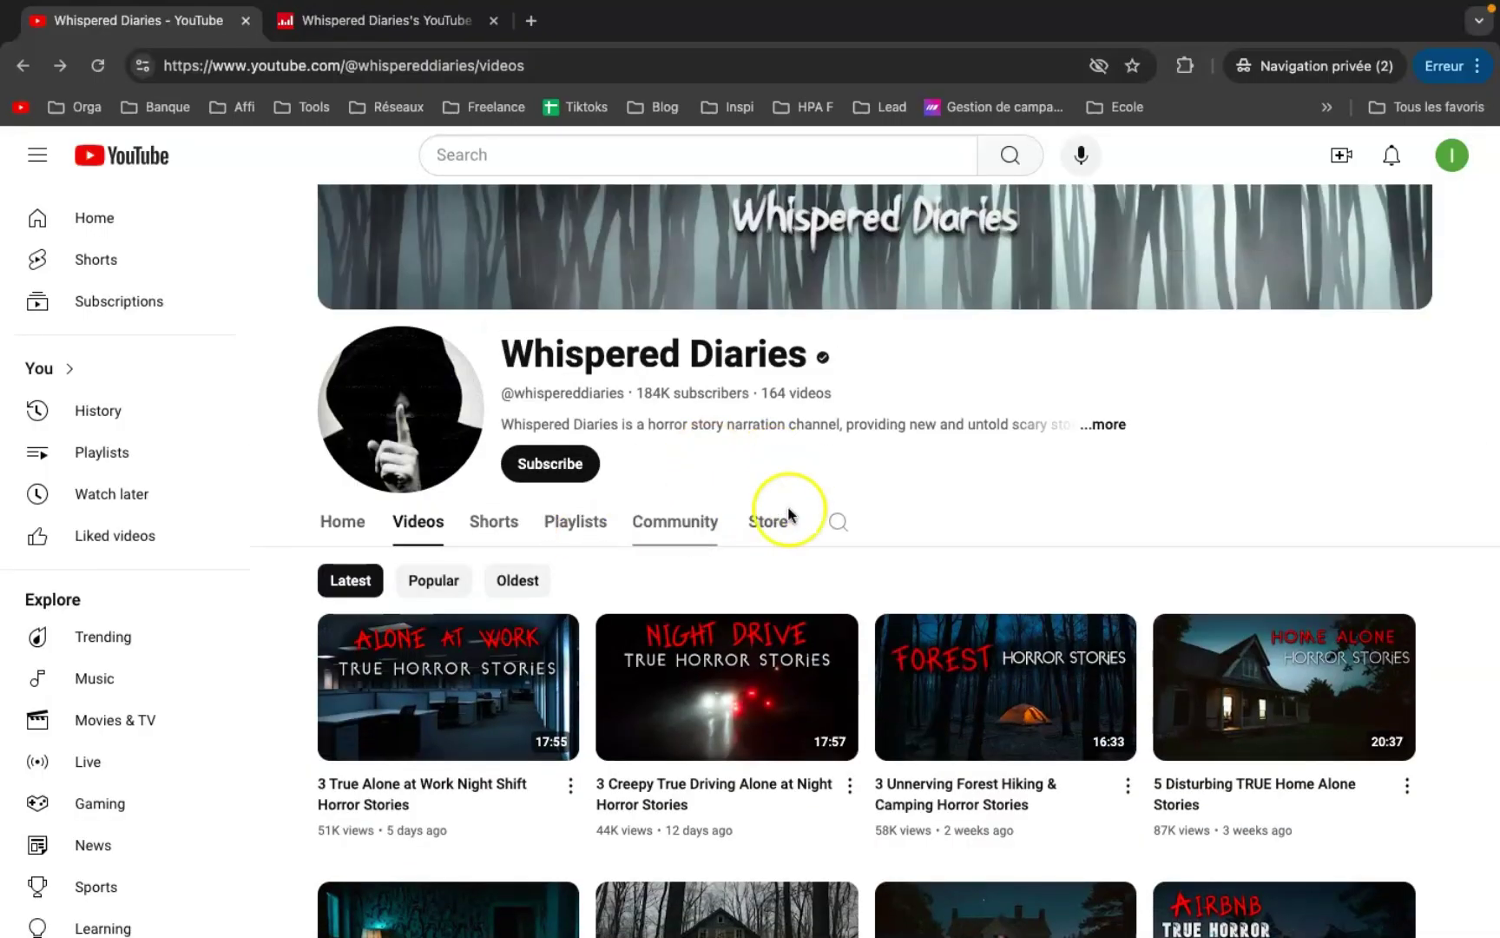
pyautogui.click(1140, 441)
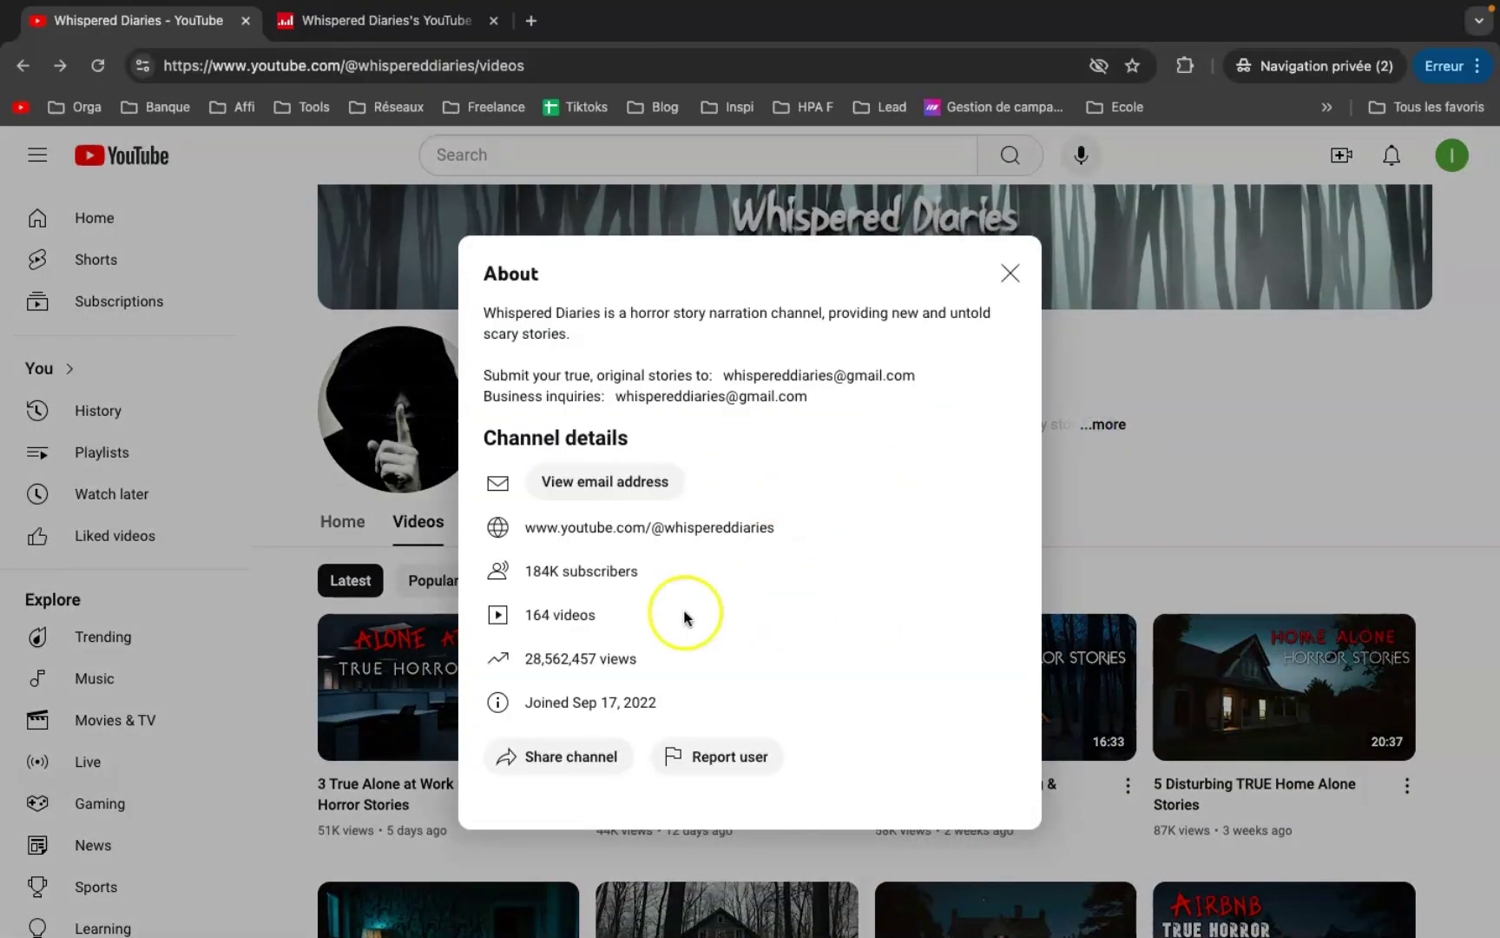
pyautogui.click(1011, 274)
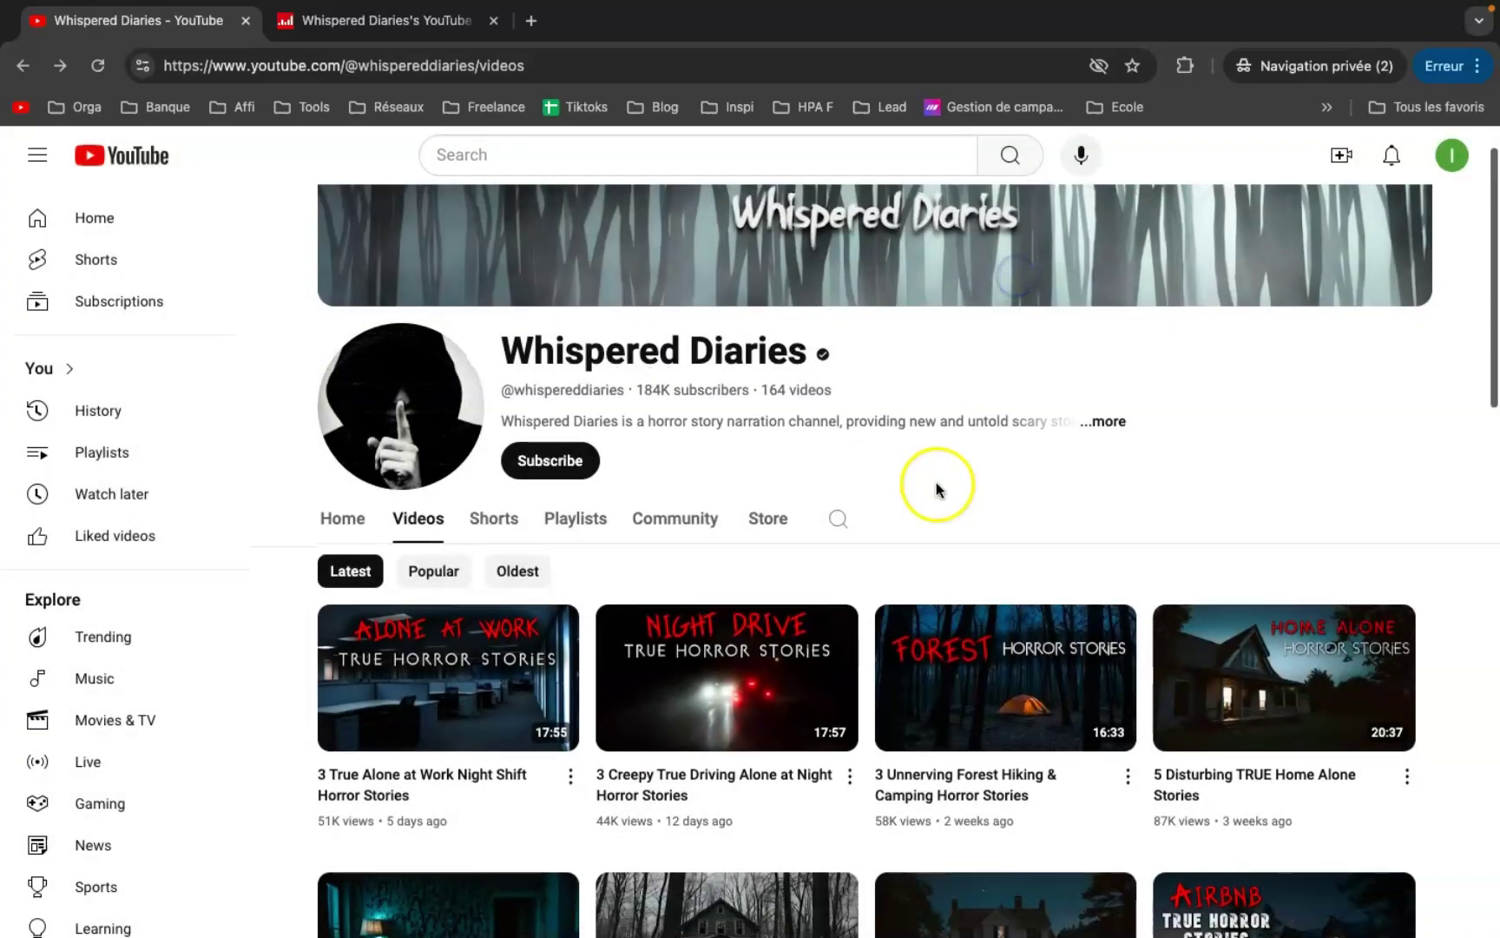
pyautogui.scroll(-2, 1129, 512)
pyautogui.scroll(-2, 1494, 343)
pyautogui.scroll(-12, 1494, 343)
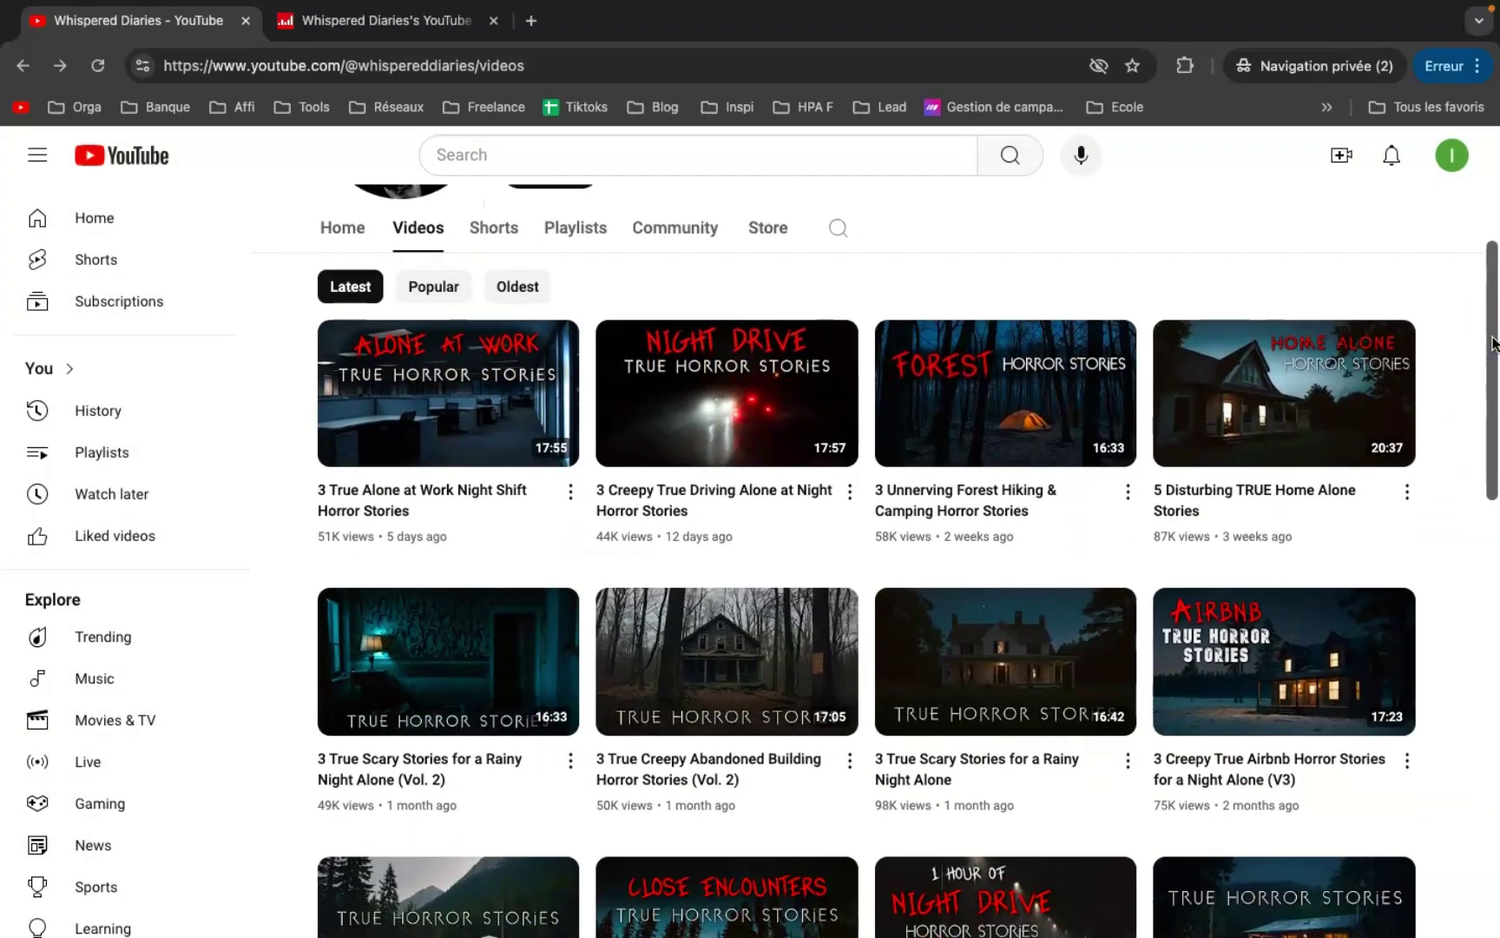
pyautogui.scroll(-4, 1493, 343)
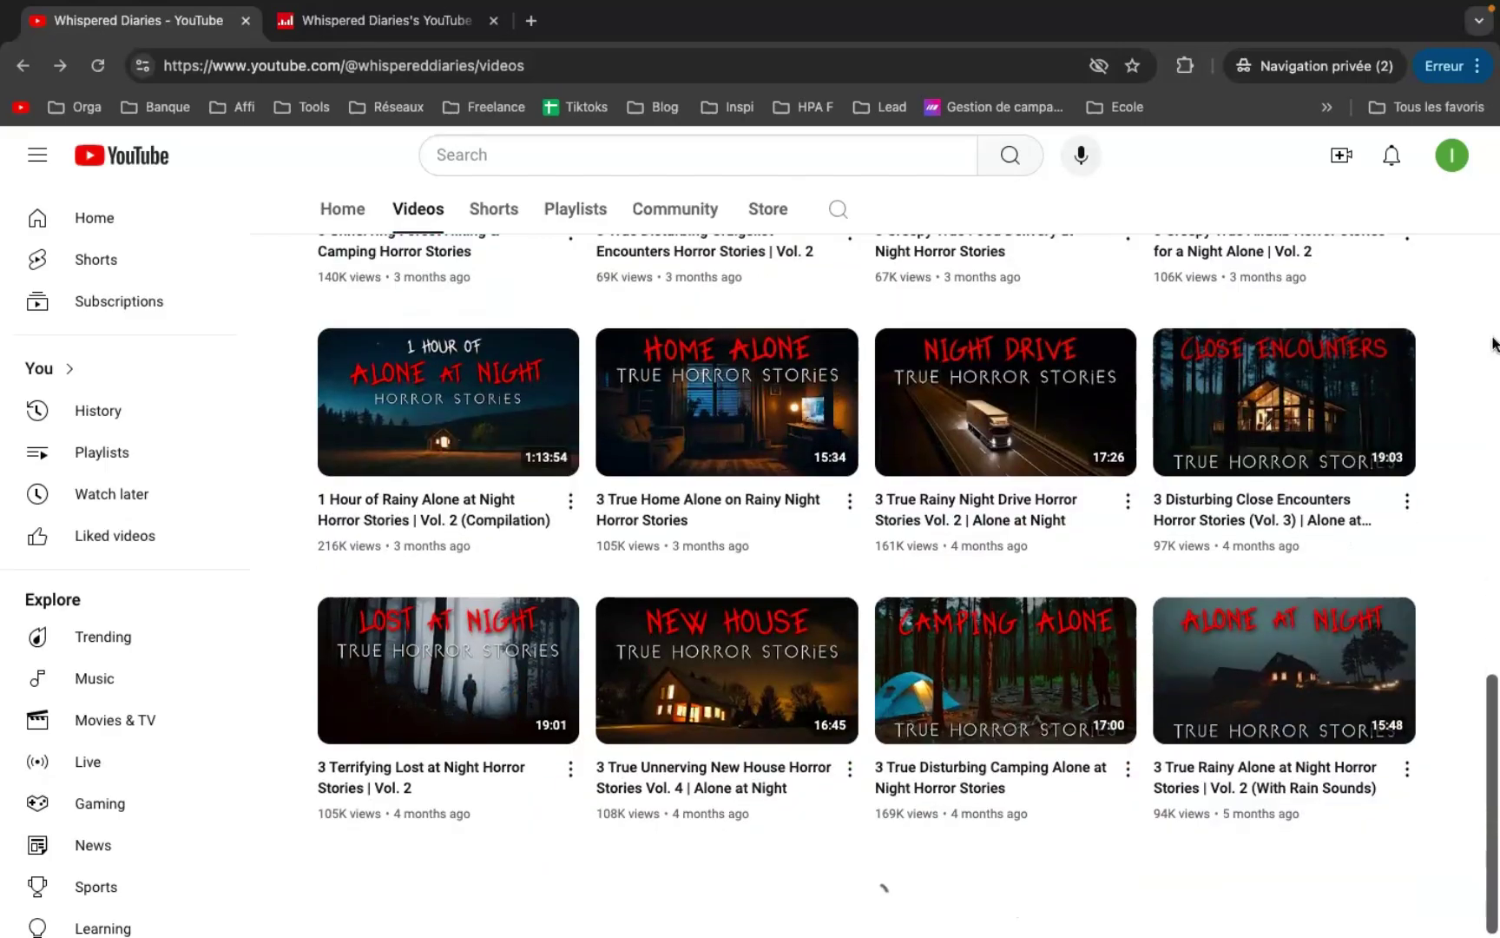
pyautogui.scroll(-15, 1494, 343)
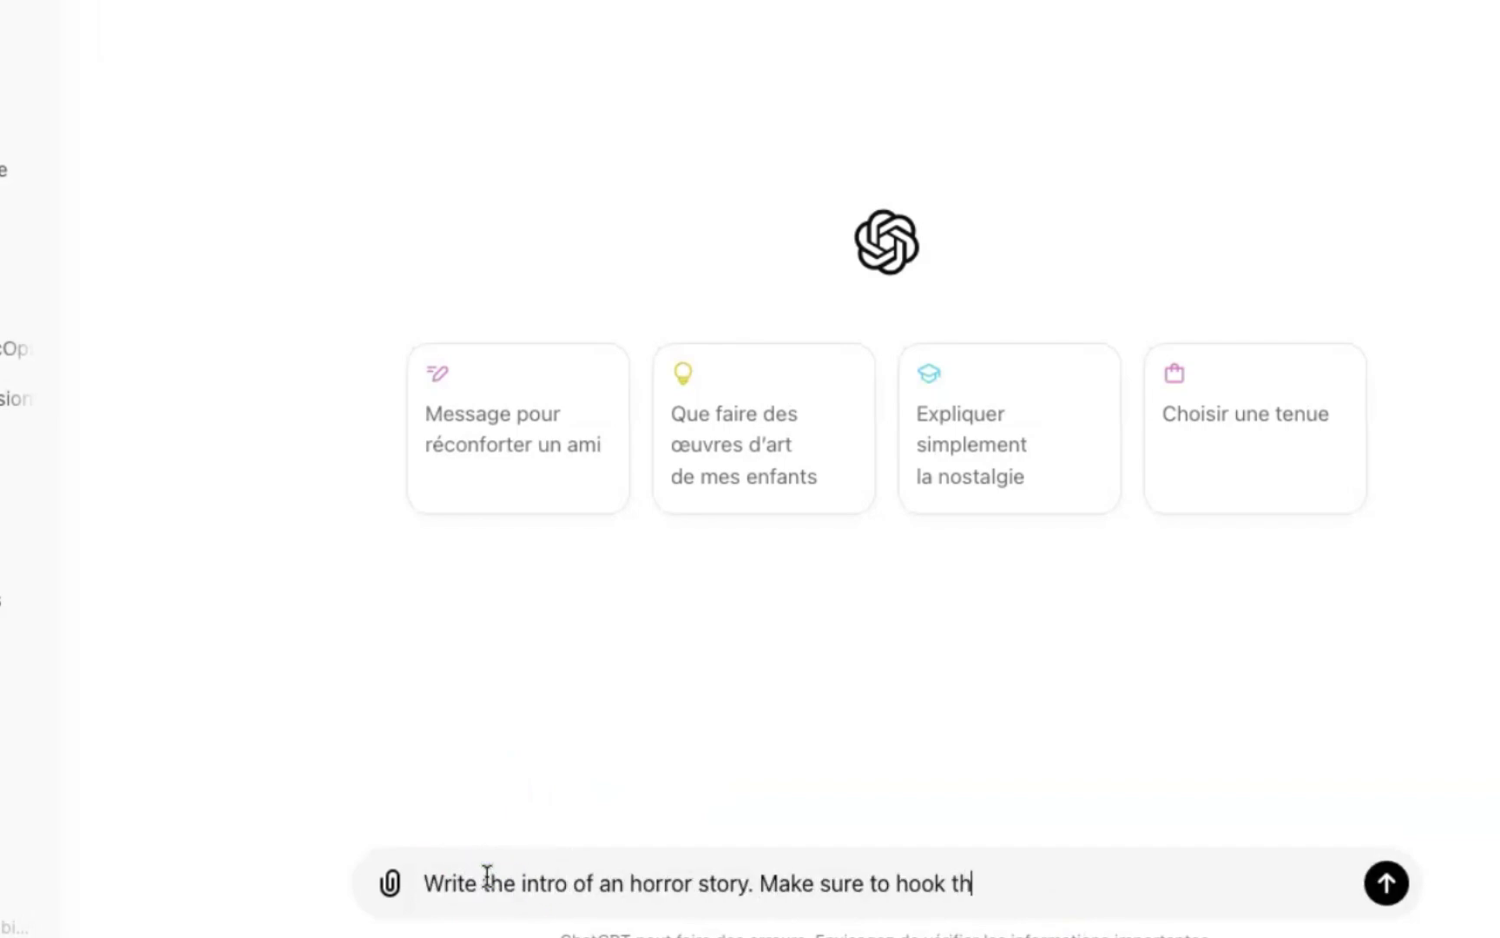
# Ask ChatGPT for a gripping, highly descriptive horror story intro
pyautogui.write(' be as de')
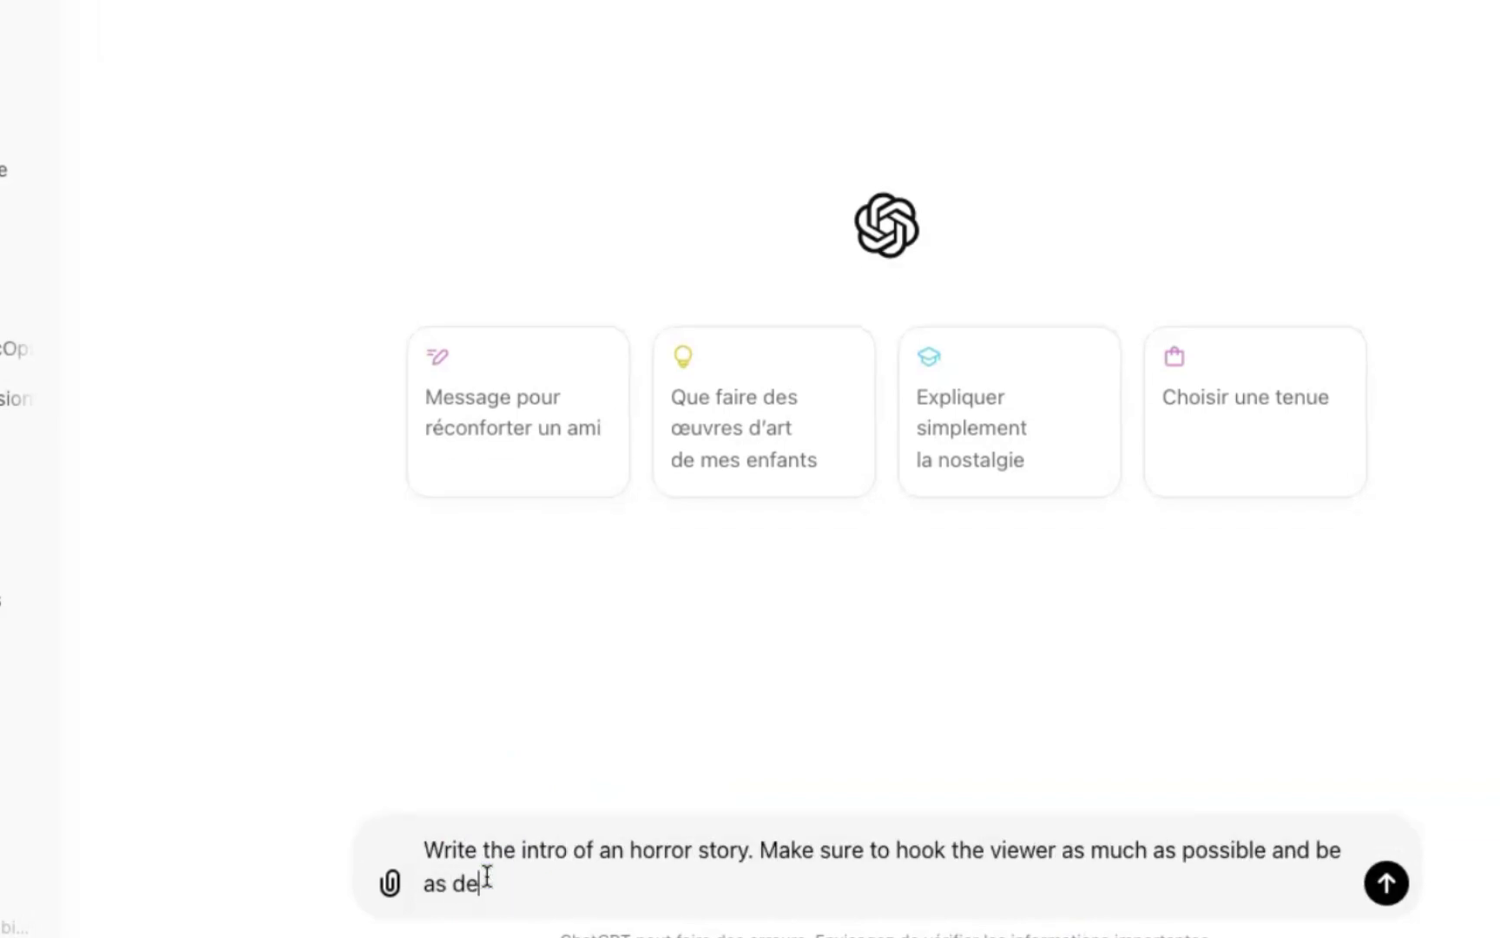
pyautogui.write('scriptive as possible')
pyautogui.press('Return')
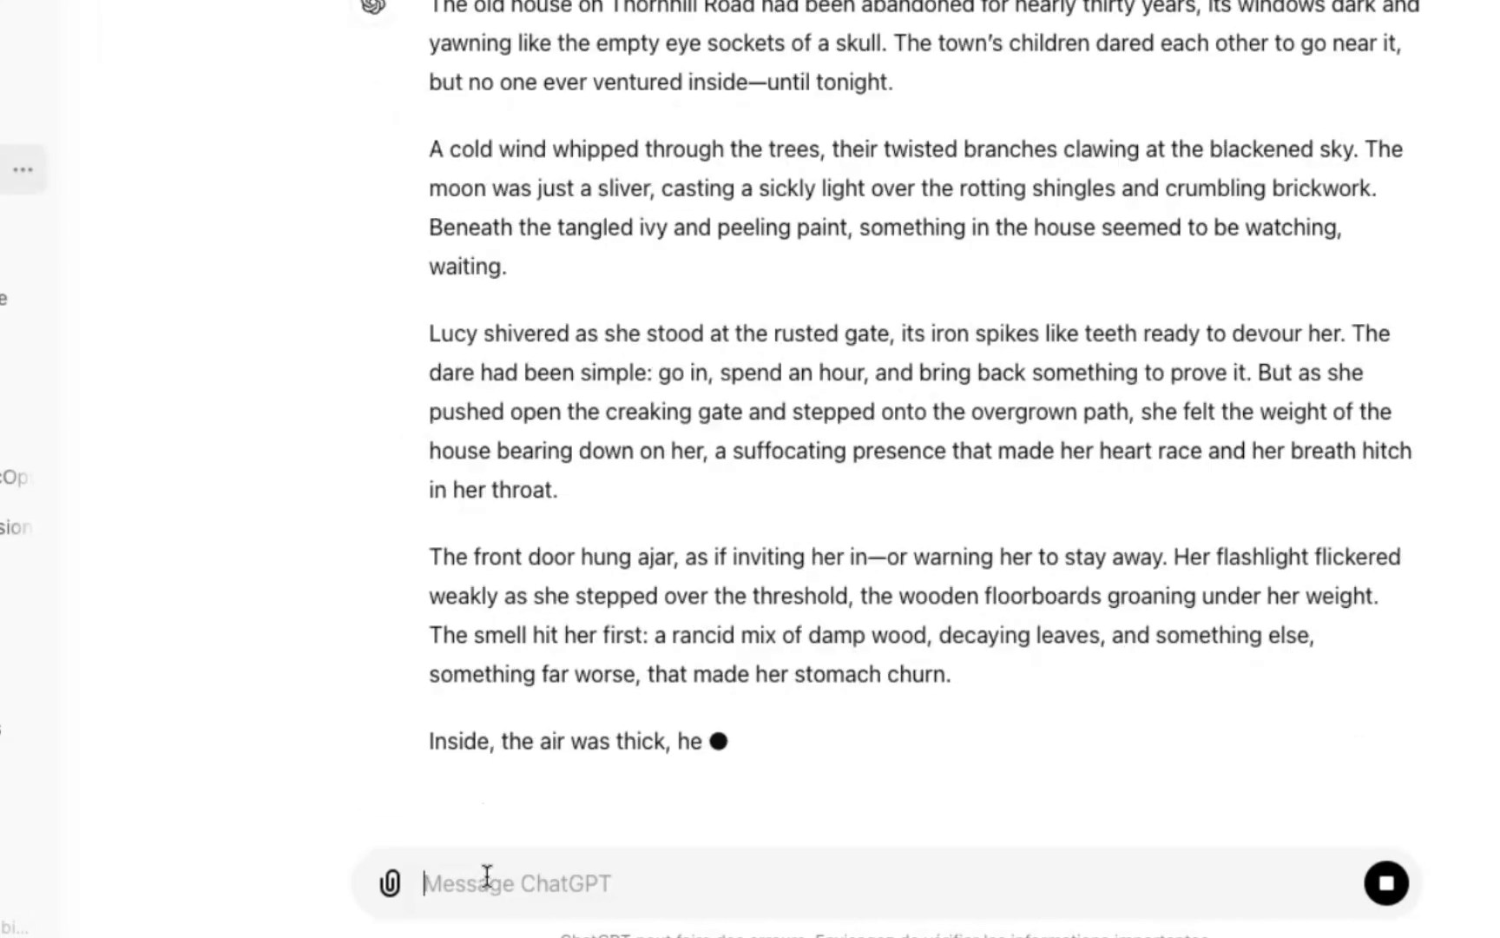
pyautogui.scroll(7, 575, 522)
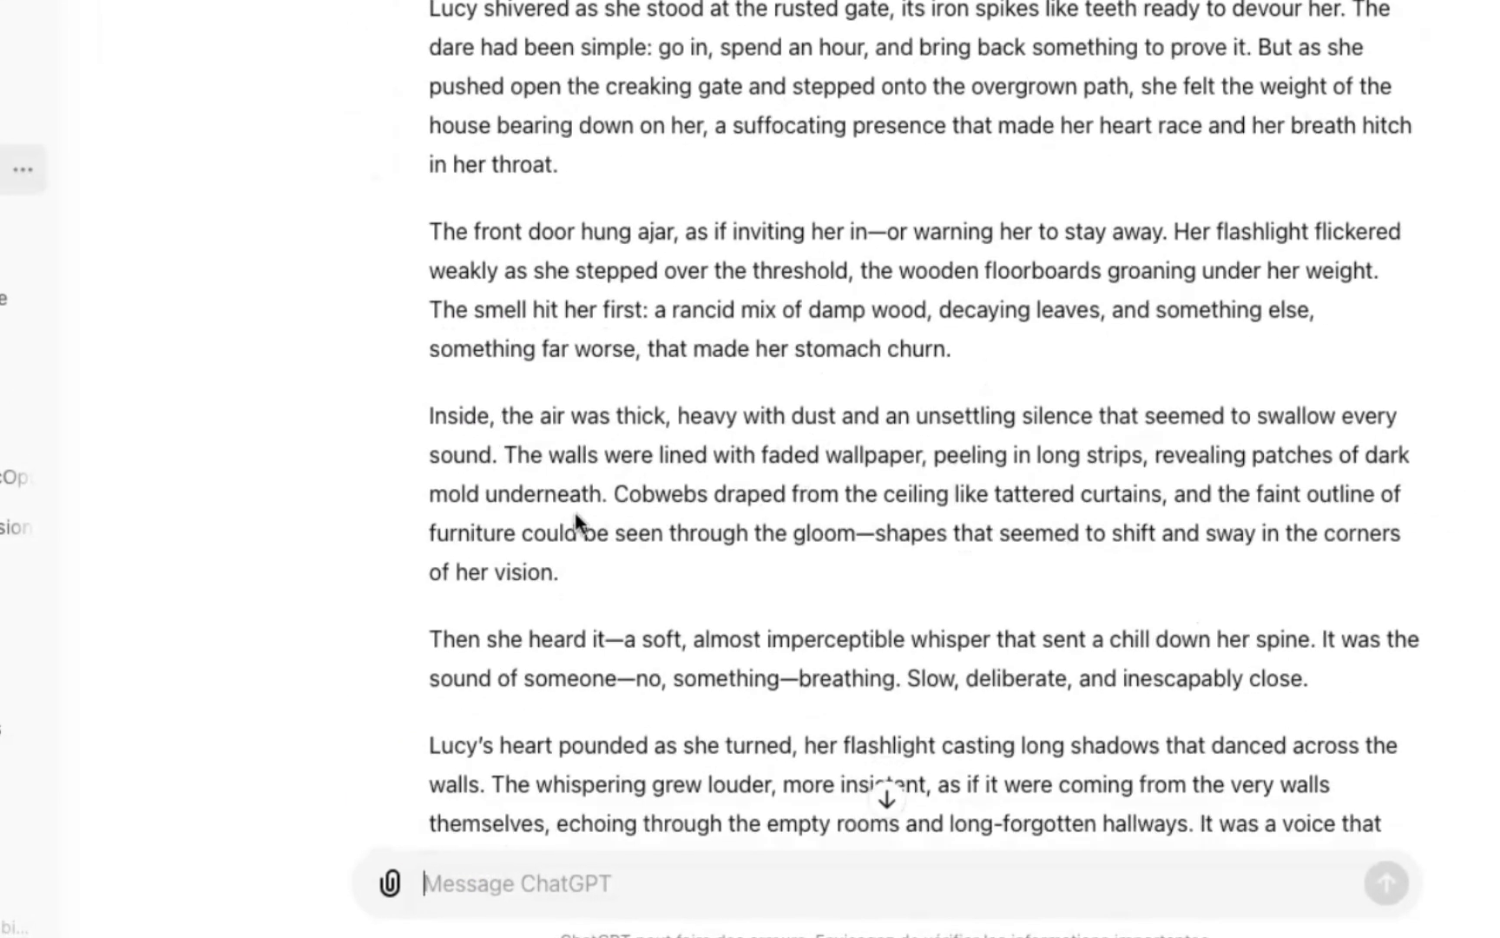
pyautogui.scroll(-7, 524, 734)
# Ask ChatGPT to reduce the story to 250 words
pyautogui.click(523, 878)
pyautogui.scroll(3, 563, 613)
pyautogui.scroll(-3, 563, 613)
pyautogui.write('reduce it to 25')
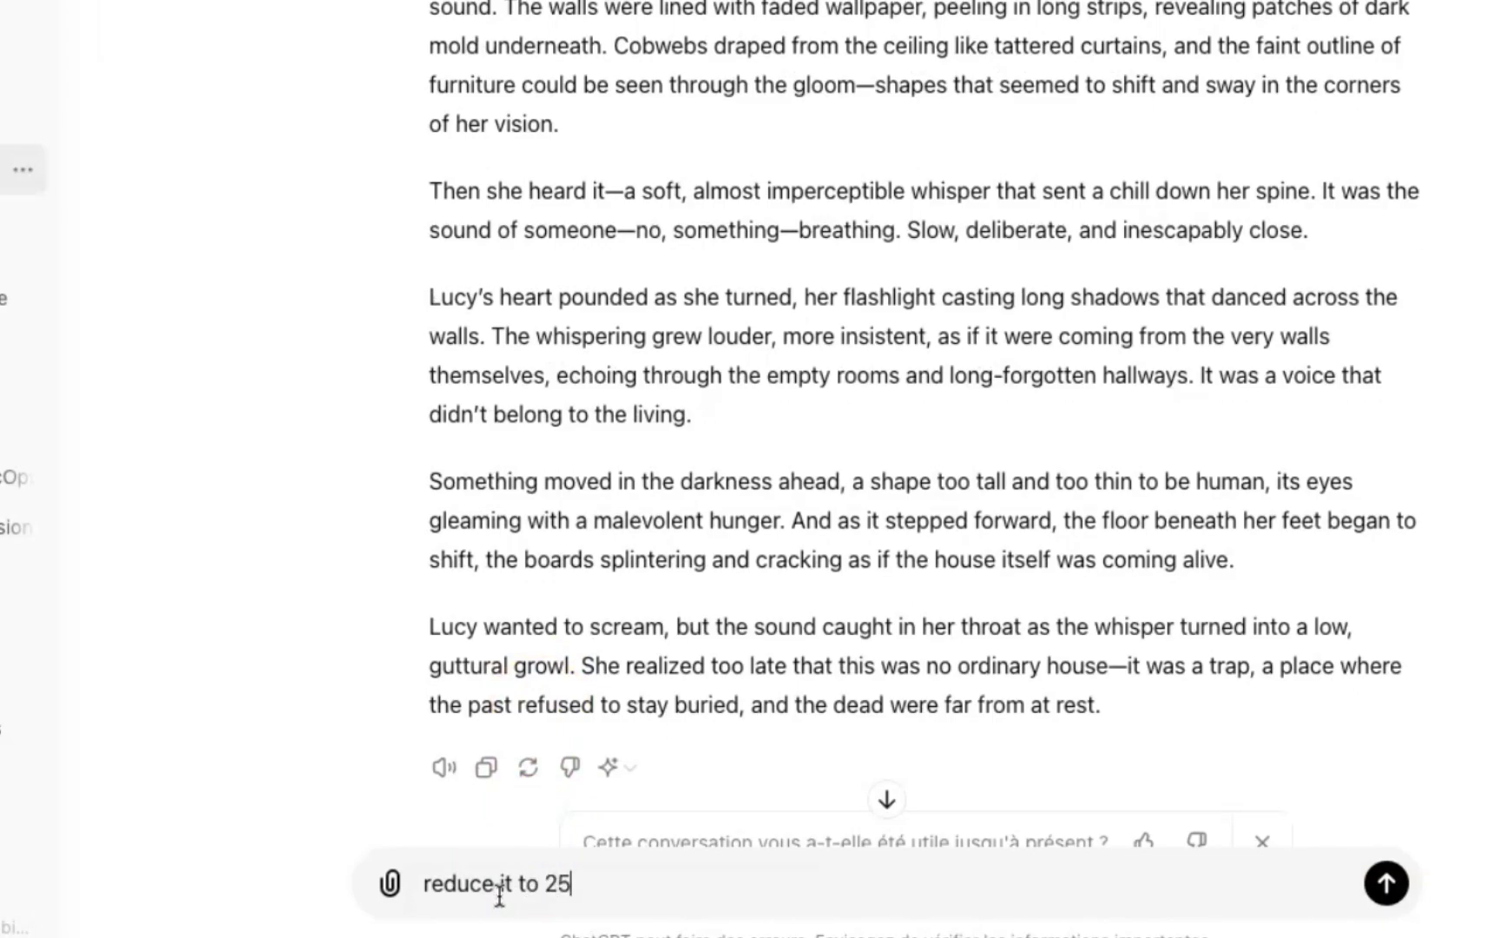
pyautogui.write('0 words')
pyautogui.press('Return')
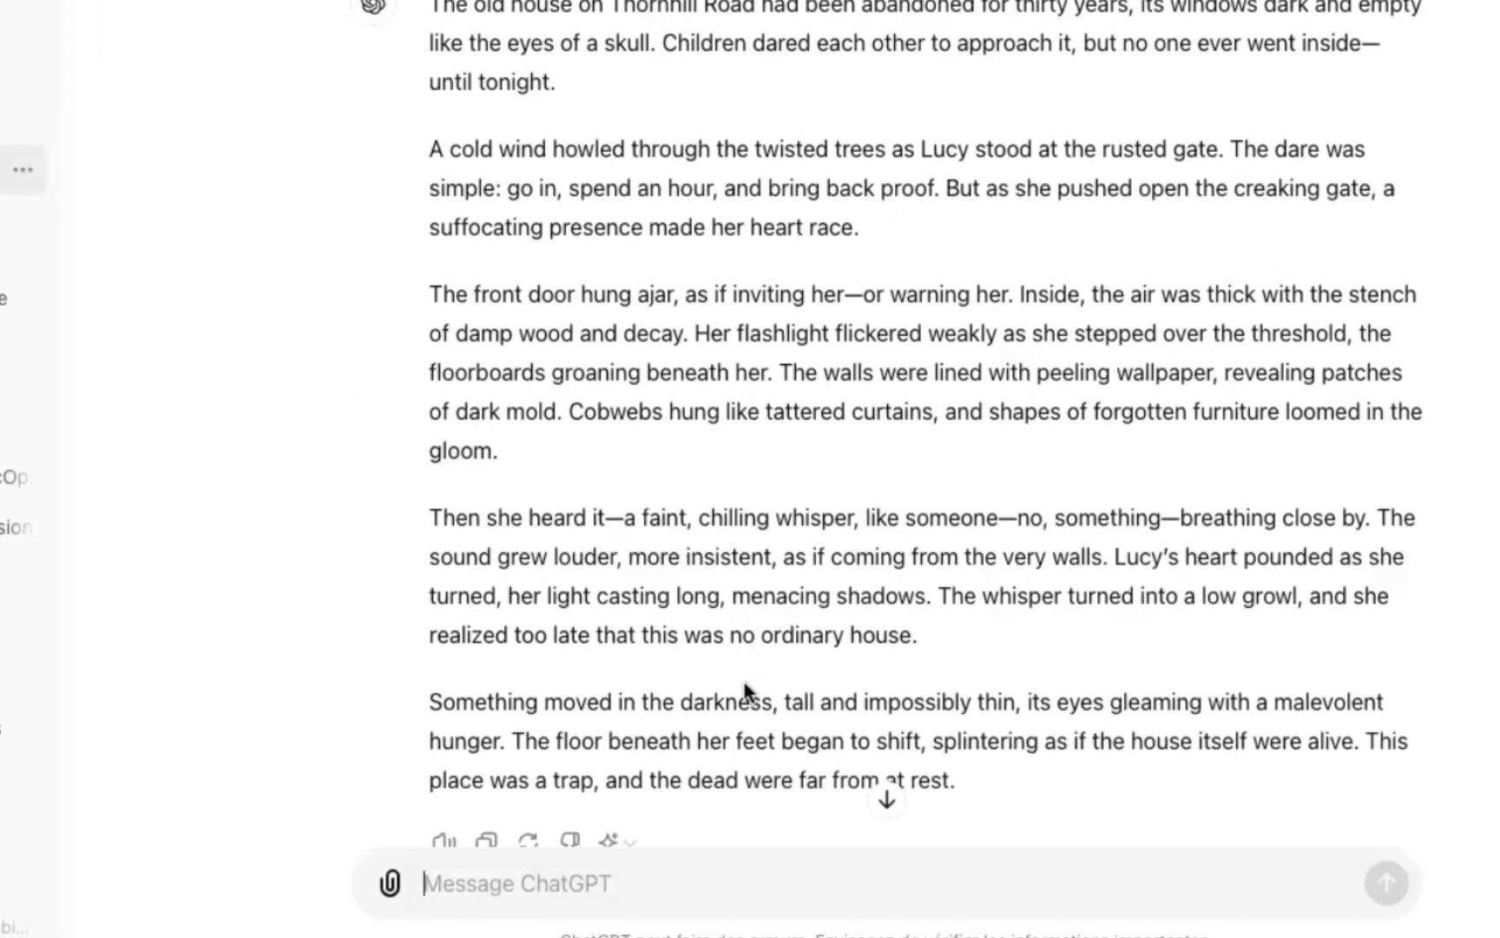
# Request scene-by-scene prompts for an AI image generator and review them
pyautogui.scroll(-2, 596, 514)
pyautogui.scroll(1, 529, 696)
pyautogui.scroll(-1, 529, 696)
pyautogui.write('now')
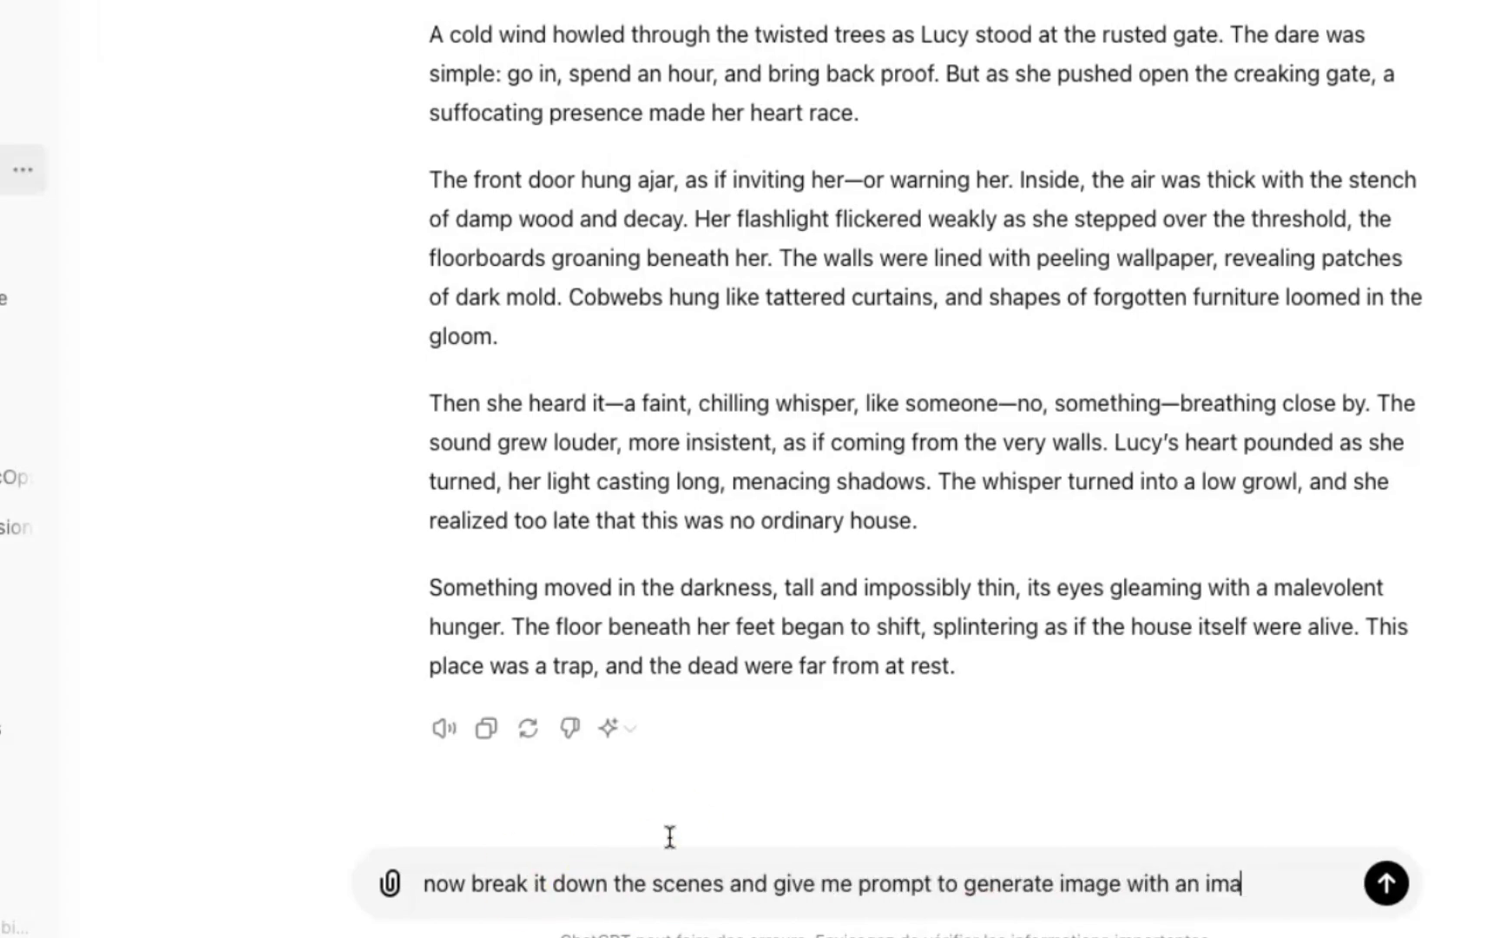
pyautogui.write('mage generator')
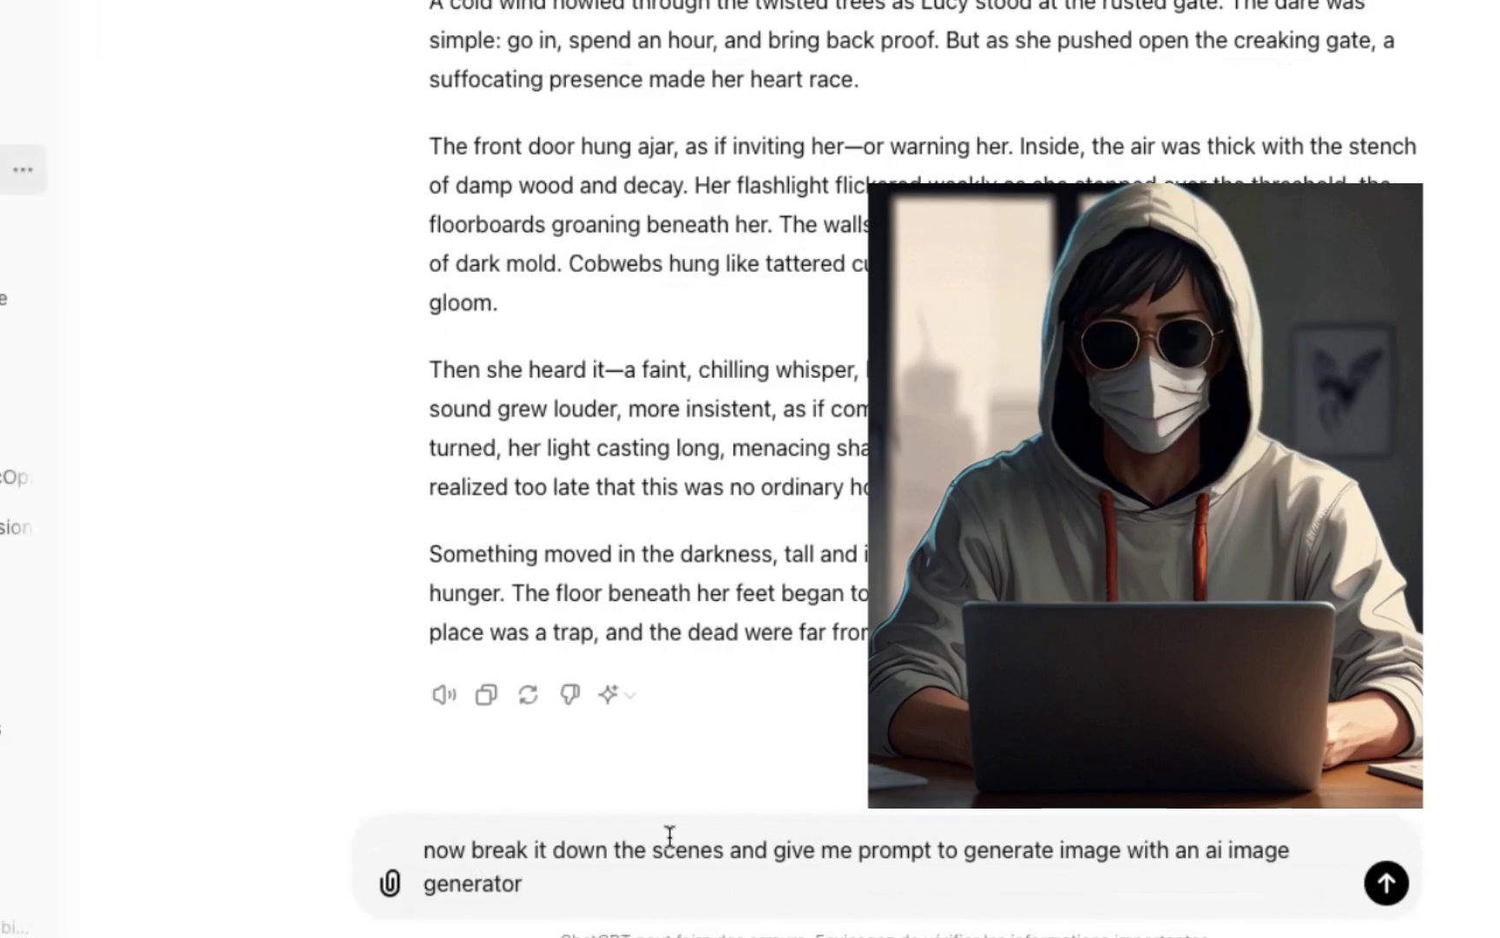
pyautogui.press('Return')
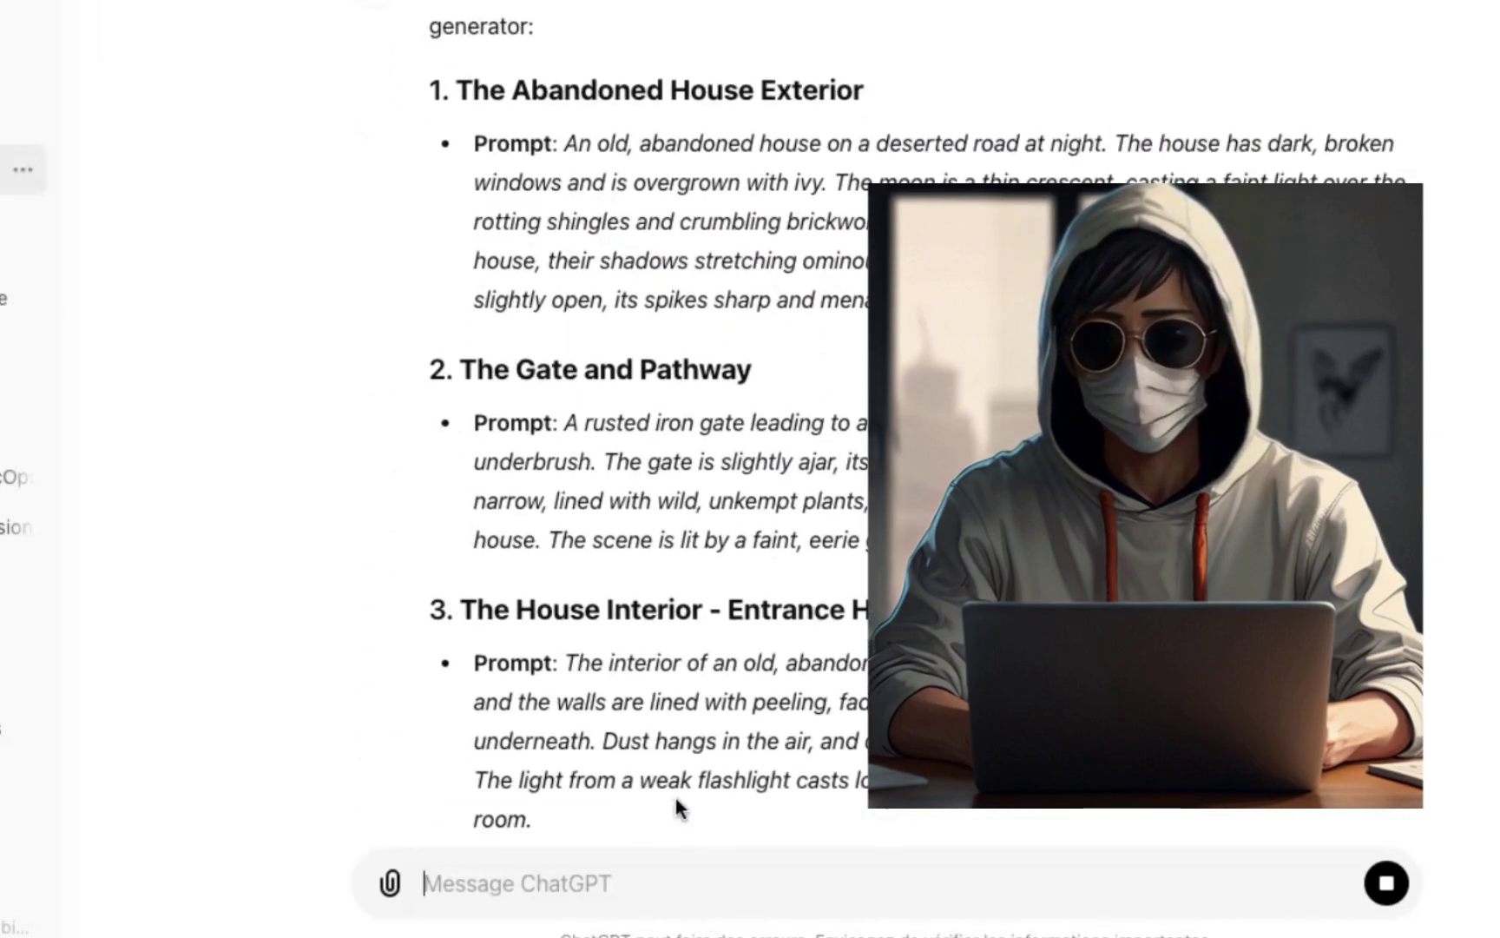
pyautogui.scroll(5, 623, 568)
pyautogui.scroll(3, 520, 261)
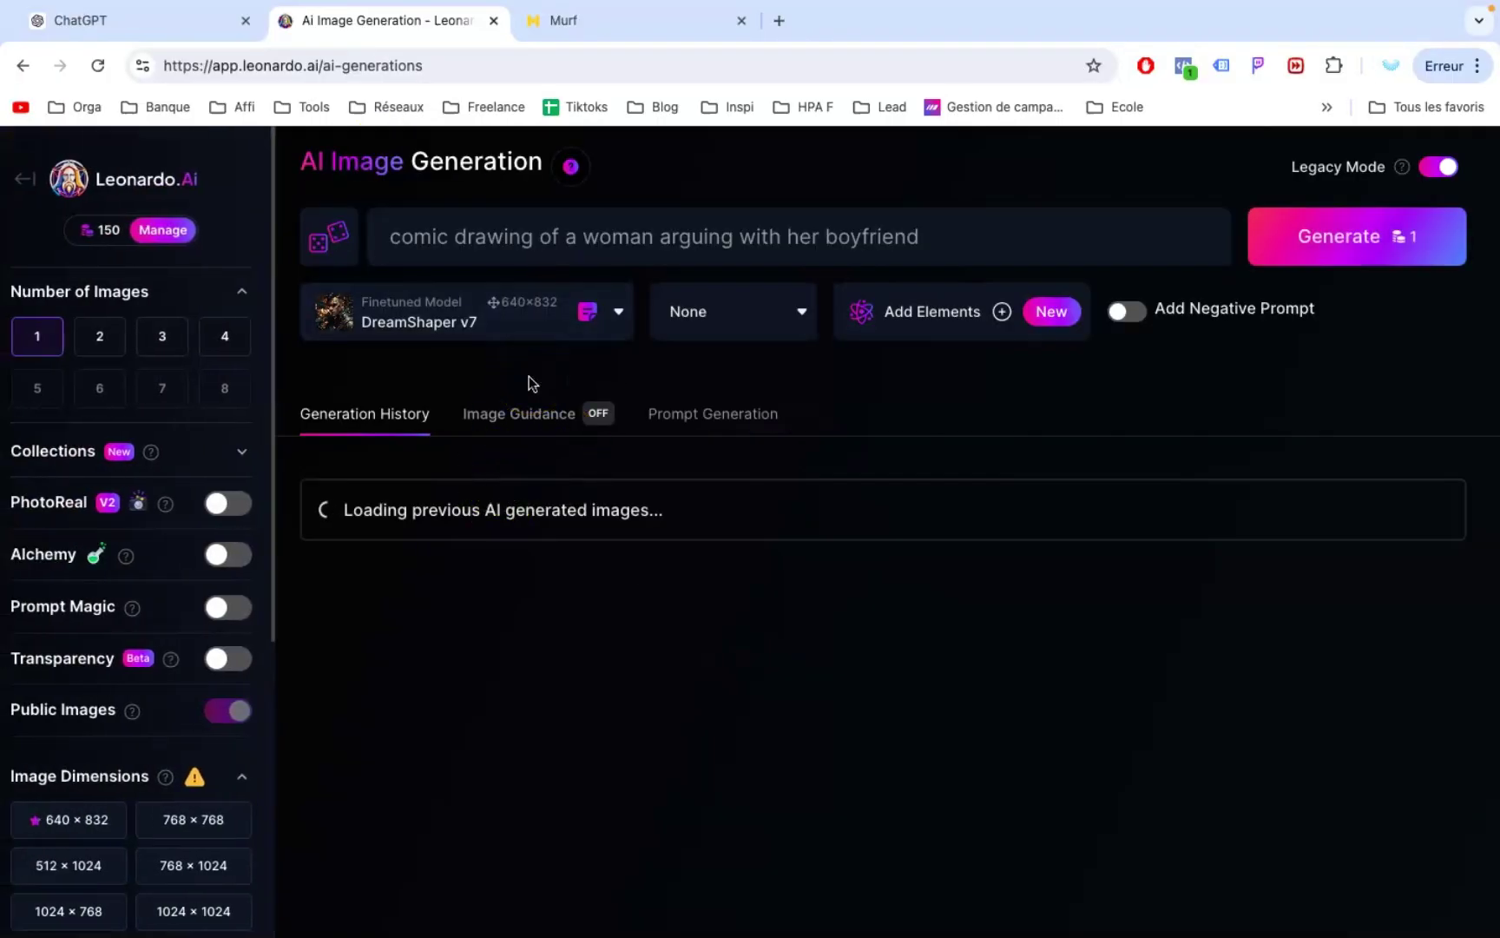
# Find DreamShaper v7 in Leonardo.Ai's full model gallery and open its details
pyautogui.click(614, 311)
pyautogui.scroll(-3, 465, 545)
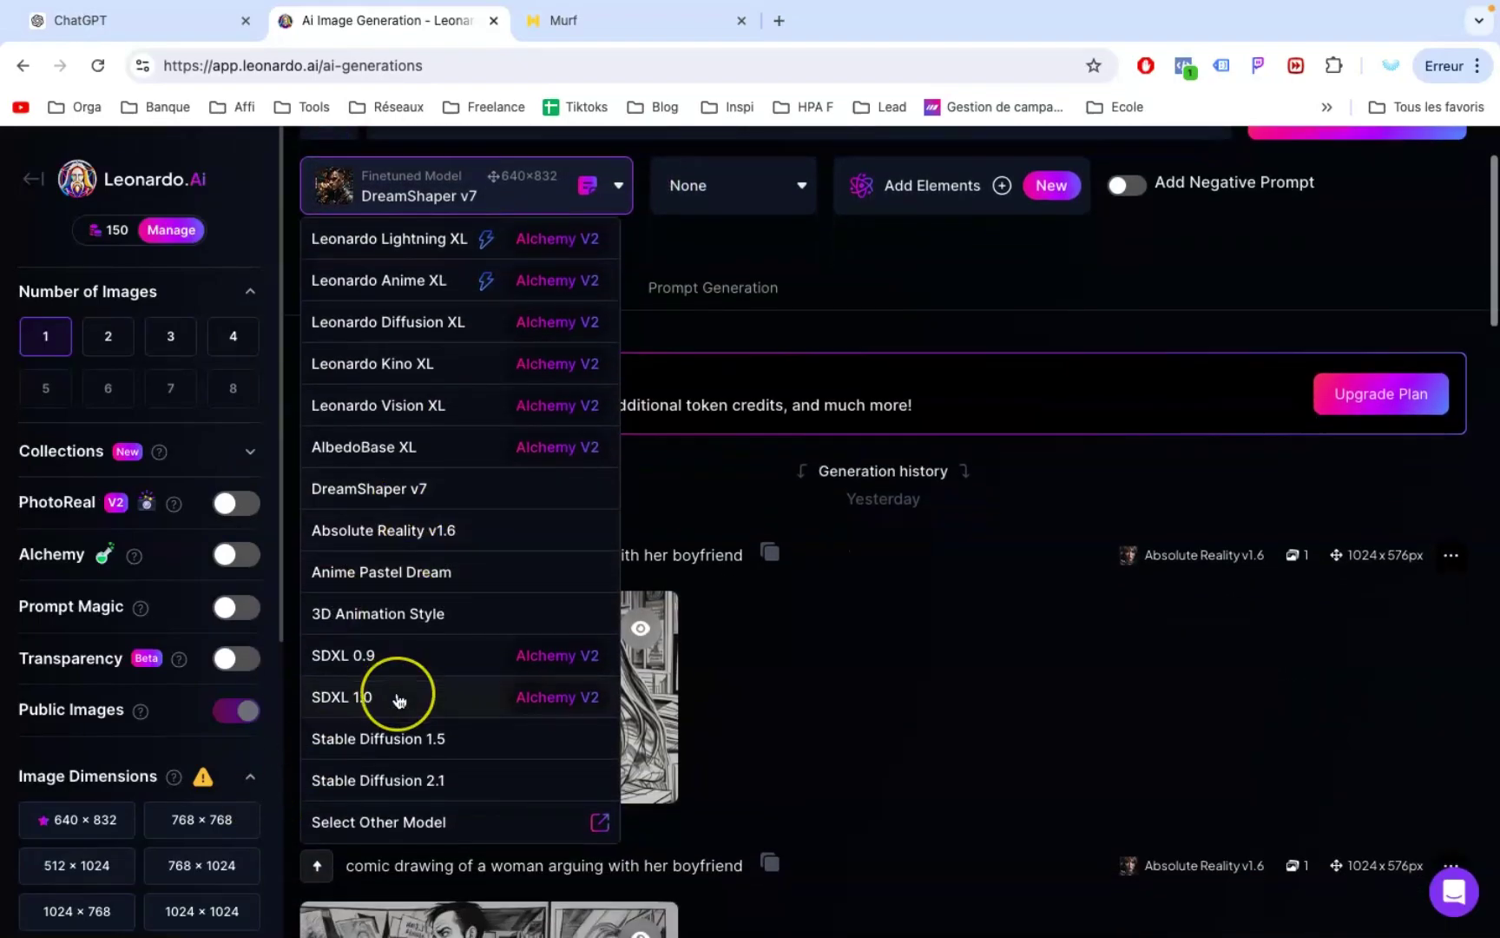
pyautogui.scroll(3, 398, 699)
pyautogui.scroll(-3, 388, 782)
pyautogui.click(378, 866)
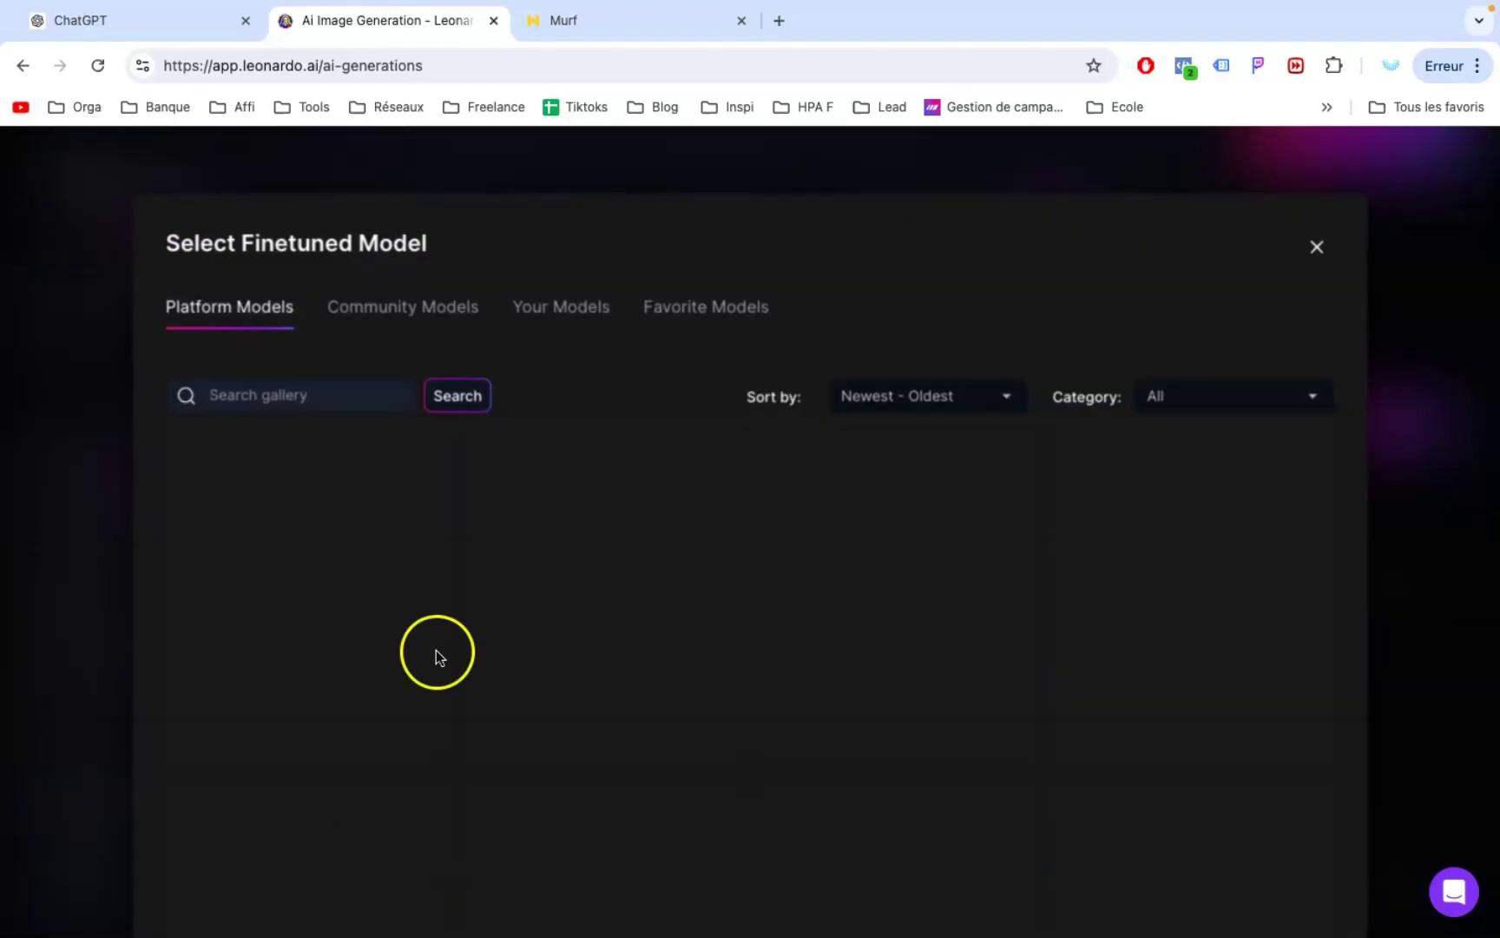
pyautogui.scroll(-3, 804, 576)
pyautogui.scroll(-5, 804, 570)
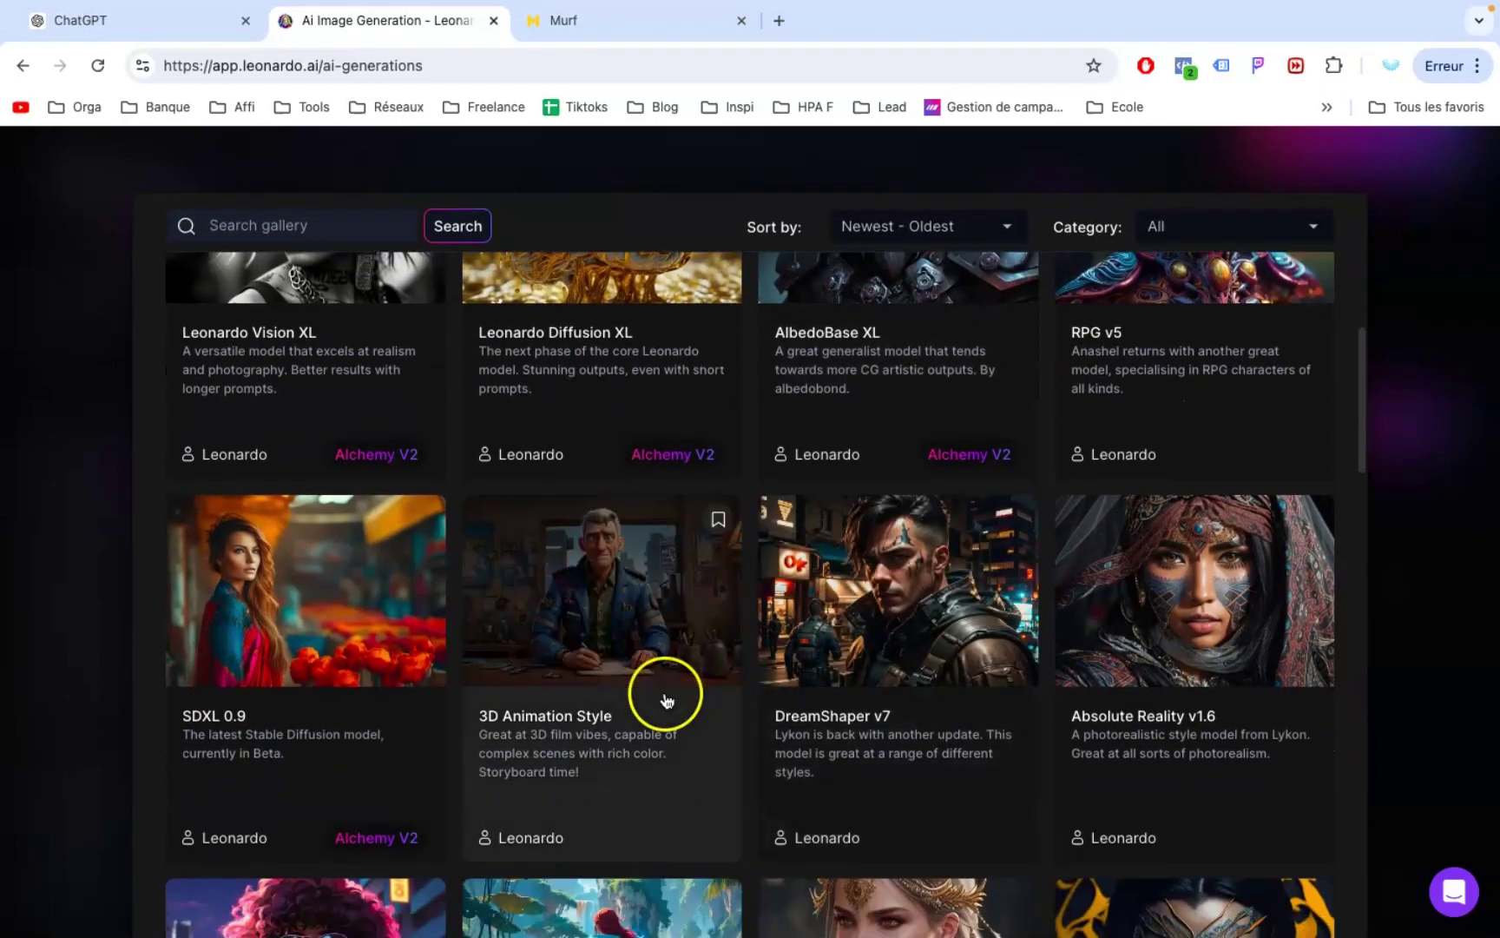
pyautogui.scroll(-3, 894, 425)
pyautogui.click(894, 424)
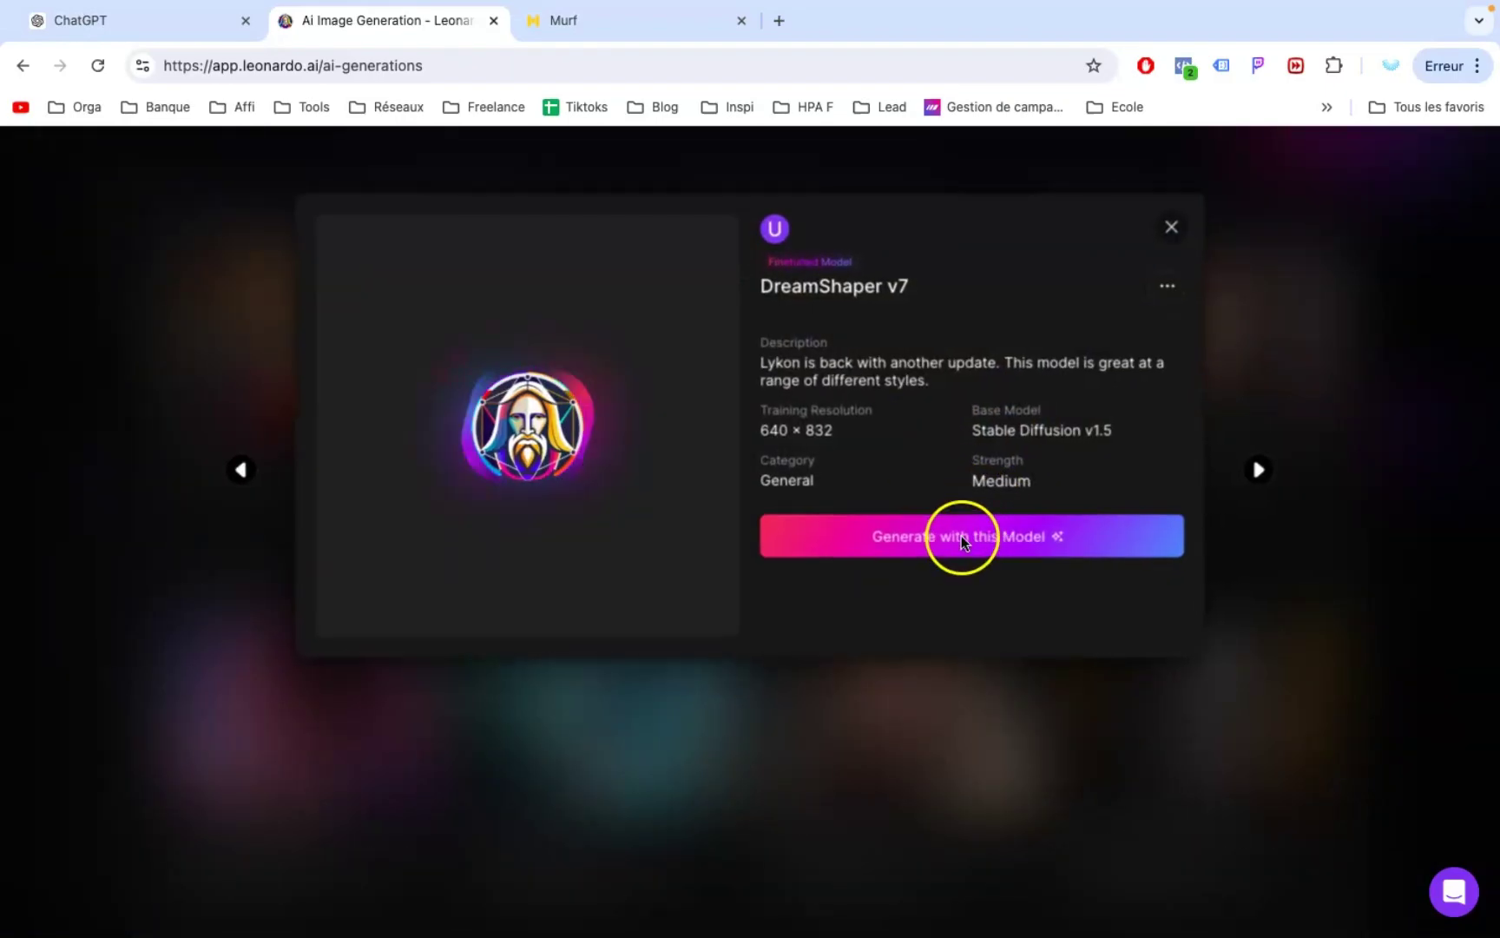
# Replace the prompt with the abandoned house exterior scene plus 'Dark fantasy style' and generate
pyautogui.click(962, 526)
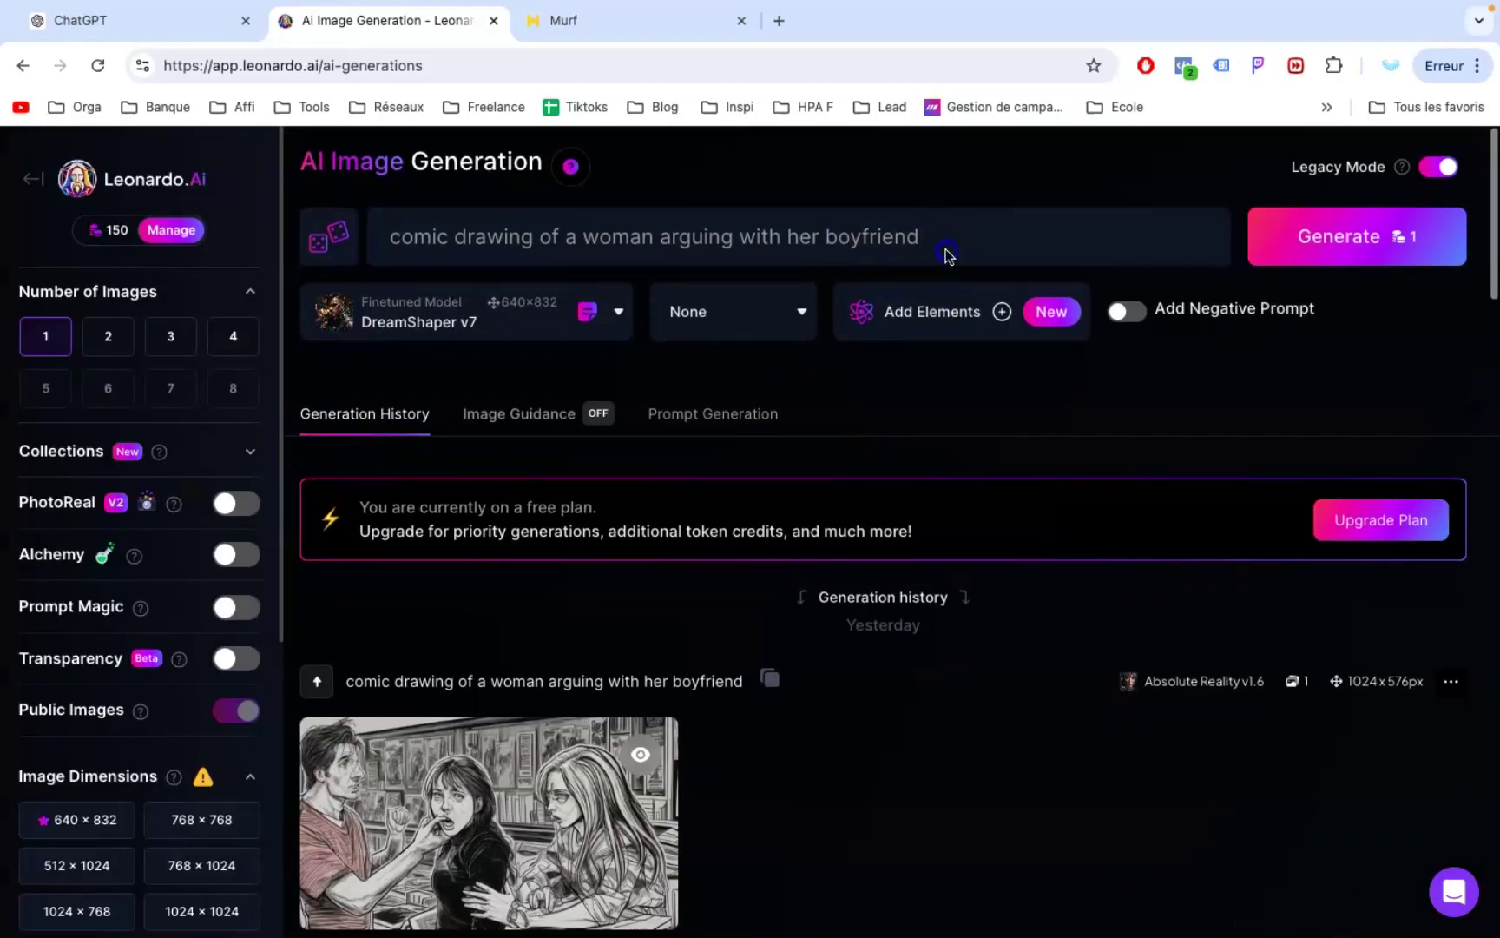
pyautogui.hotkey('ctrl', 'a')
pyautogui.press('BackSpace')
pyautogui.write('An old, abandoned house on a deserted road at night. The house has dark, broken windows and is overgrown with ivy. The moon is a thin crescent, casting a faint light over the rotting shingles and crumbling brickwork. Twisted trees with bare branches surround the house, their shadows stretching ominously across the ground. The rusted iron gate stands slightly open, its spikes sharp and menacing.')
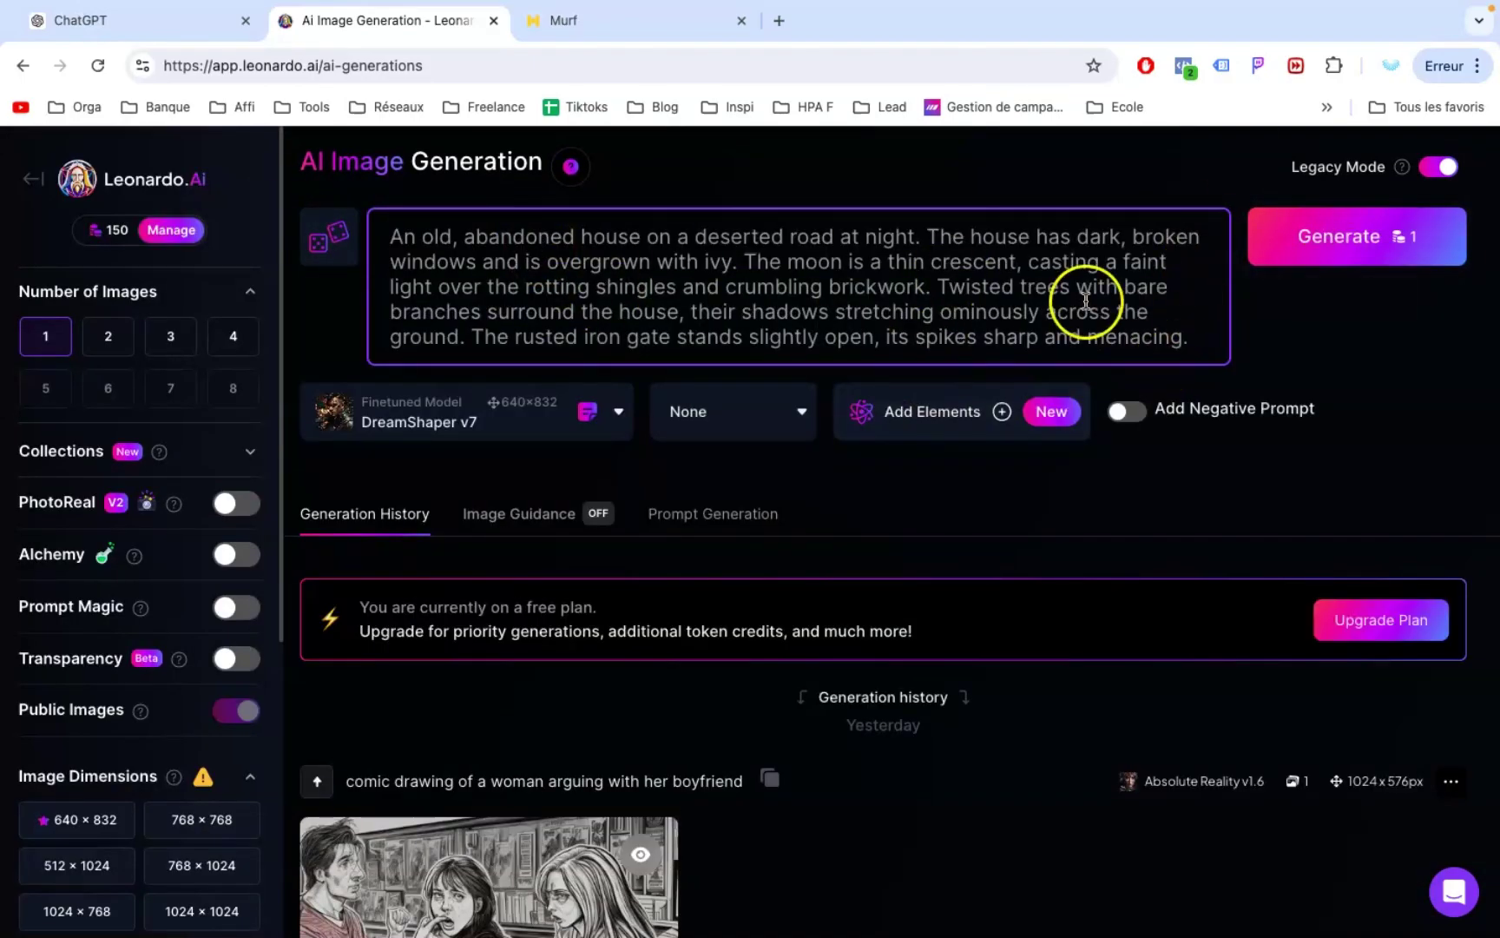
pyautogui.write('Dark fantasy style.')
pyautogui.click(1451, 229)
pyautogui.scroll(-2, 578, 610)
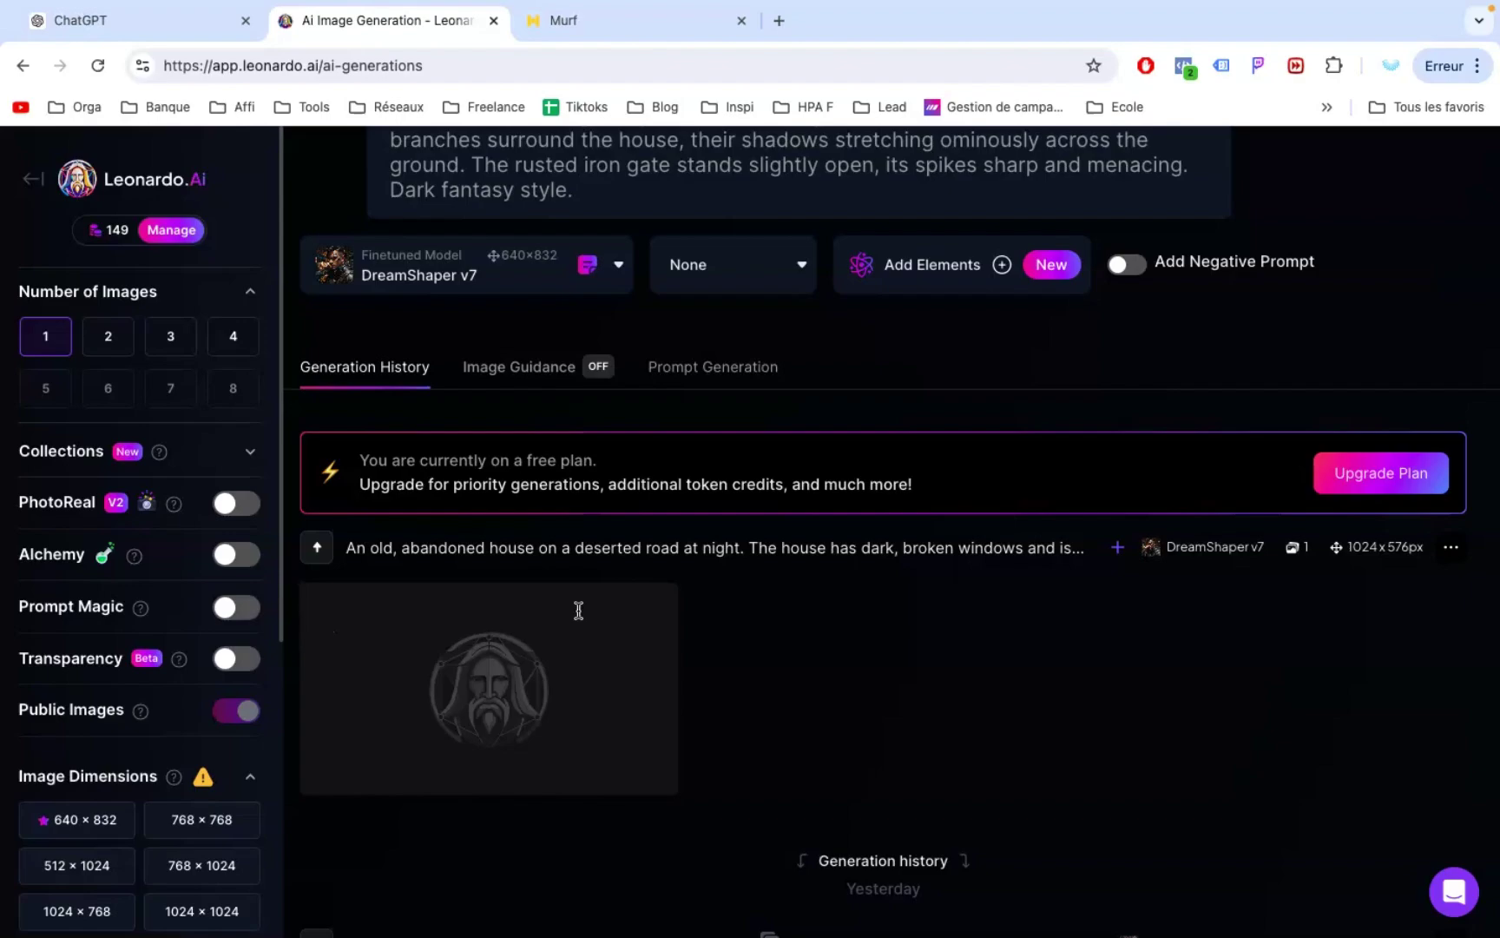
pyautogui.scroll(1, 538, 738)
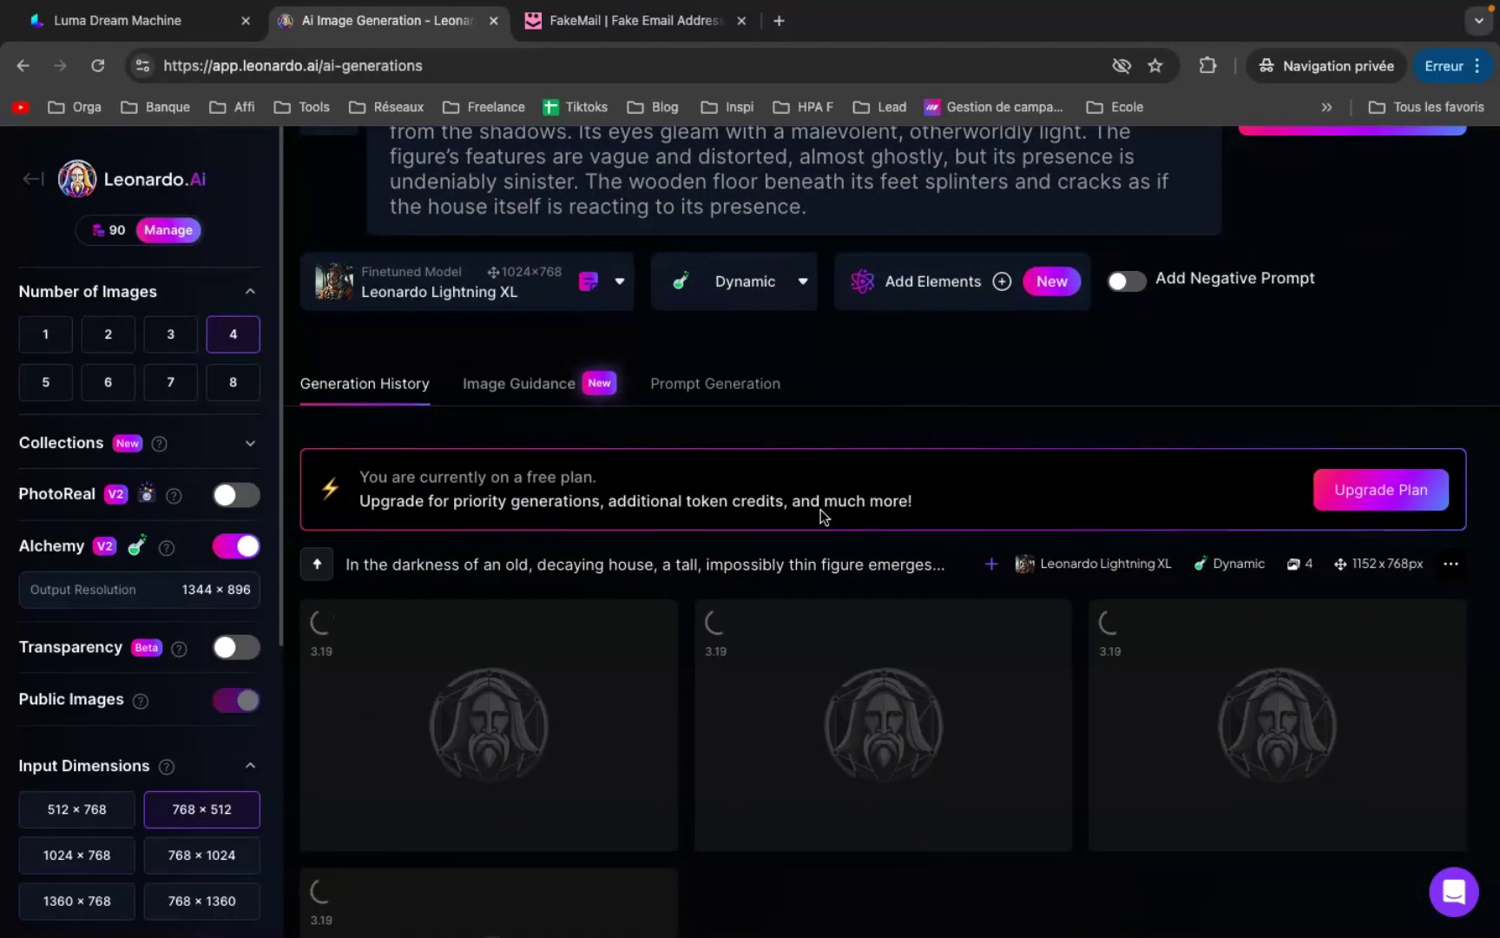
# Sign up for a Murf AI account with an e-mail address and password
pyautogui.scroll(-1, 823, 517)
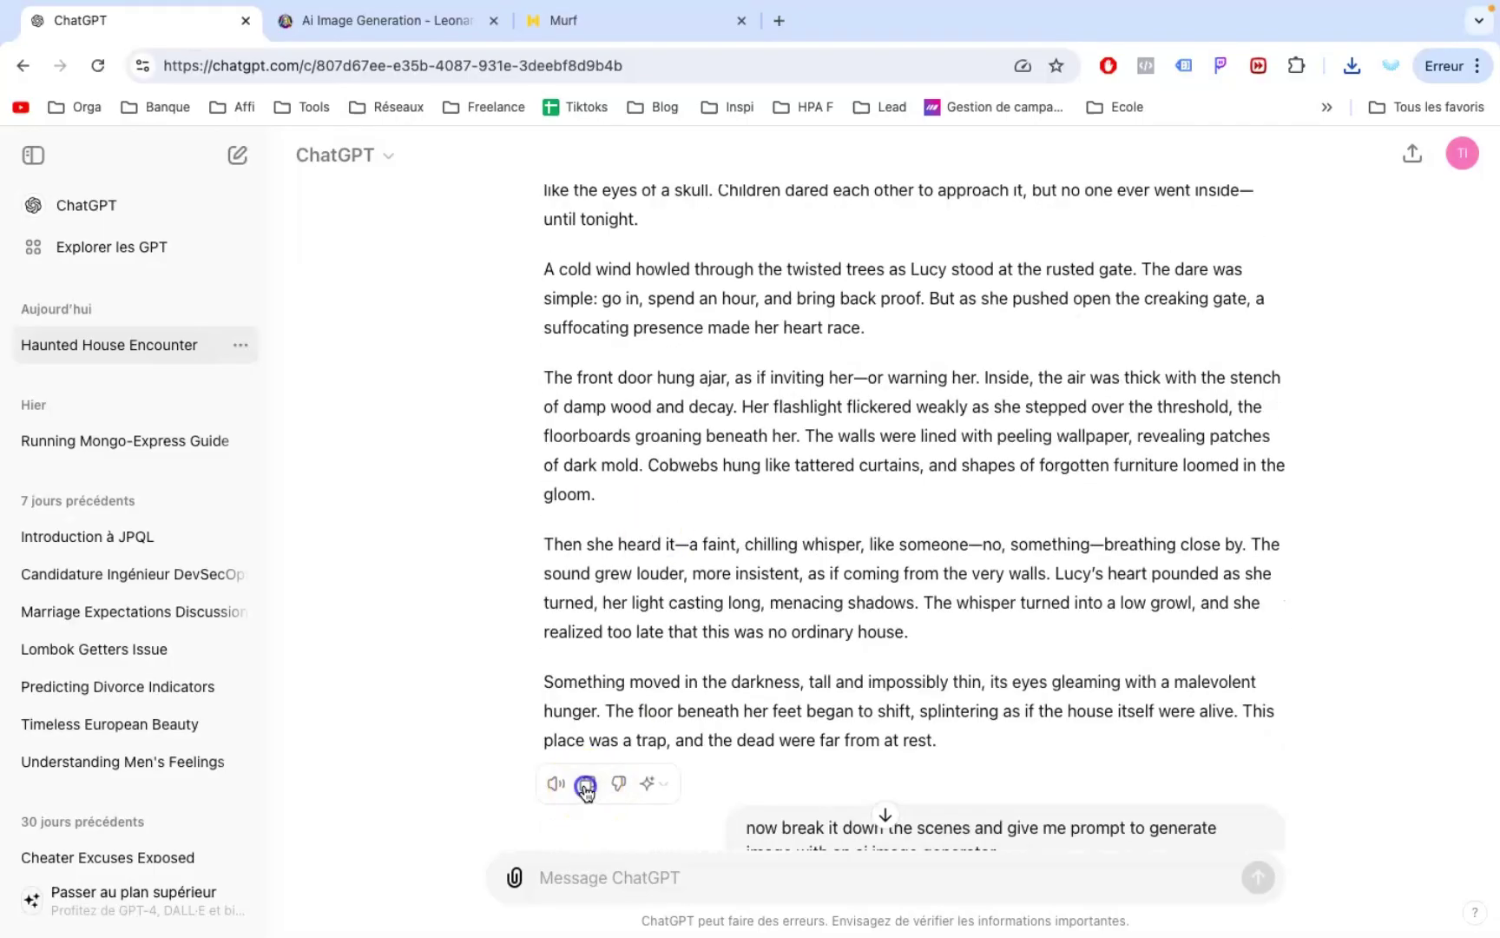
pyautogui.scroll(4, 594, 658)
pyautogui.scroll(-2, 594, 658)
pyautogui.click(549, 33)
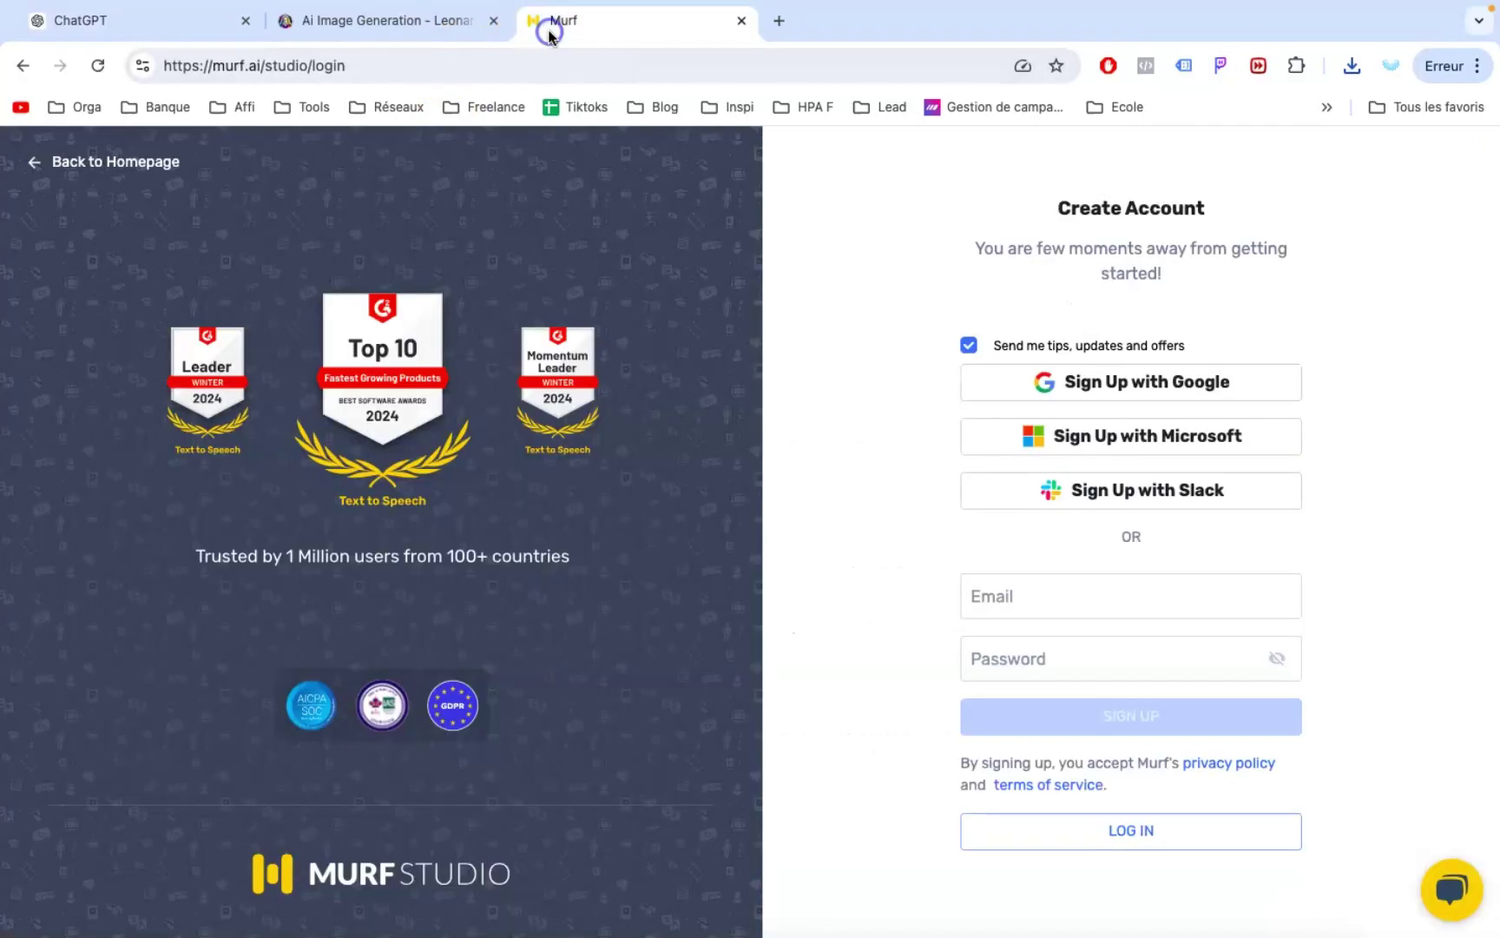
pyautogui.click(1051, 613)
pyautogui.click(1080, 647)
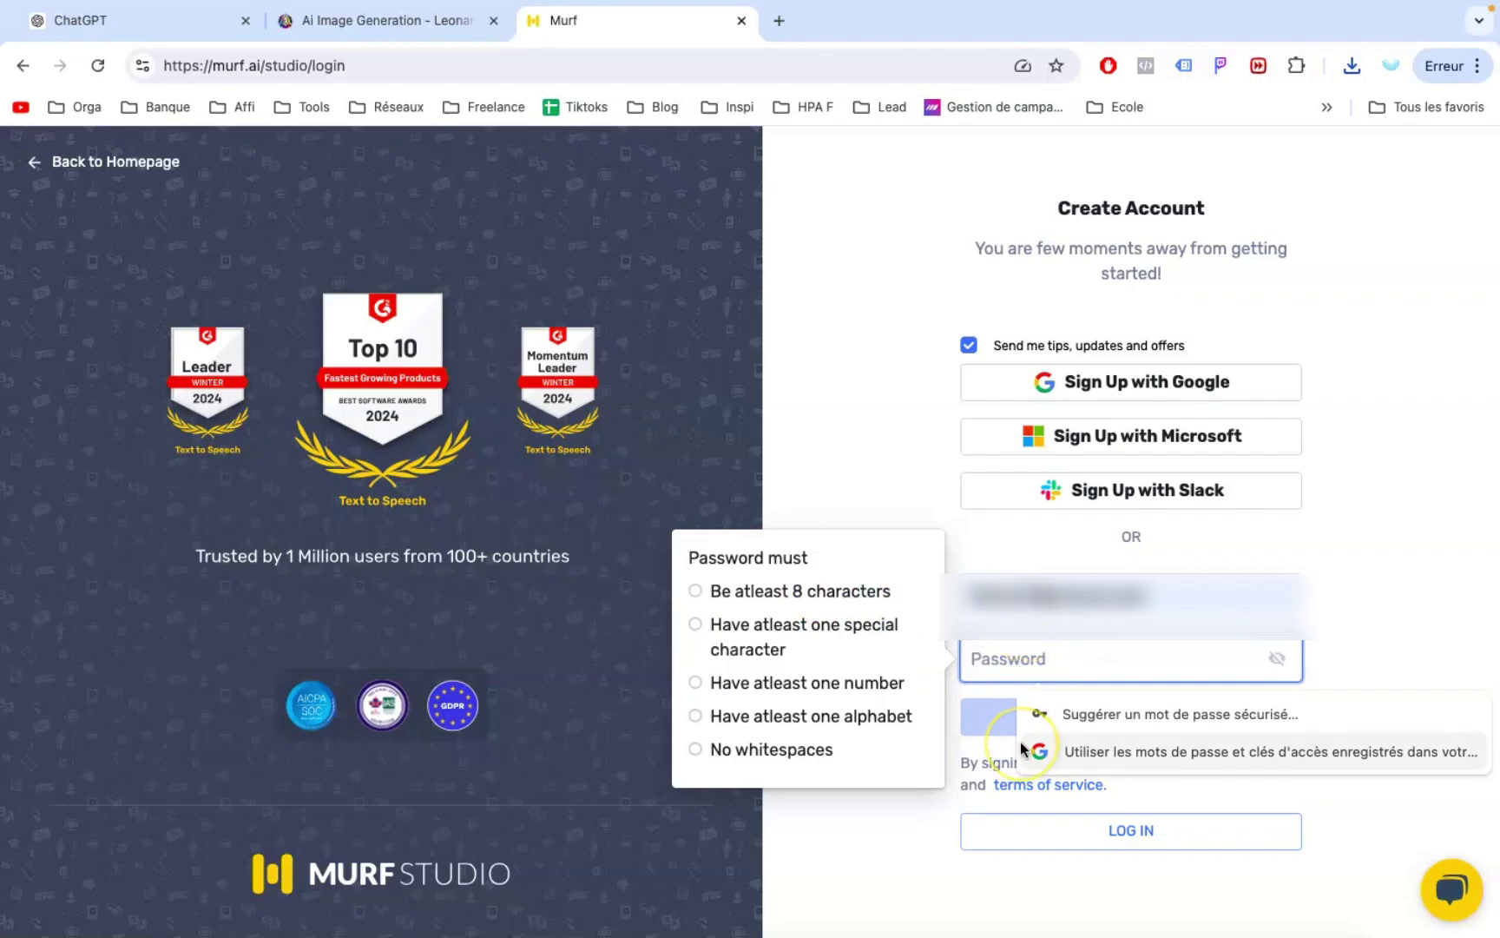
pyautogui.write('*********')
pyautogui.click(1387, 570)
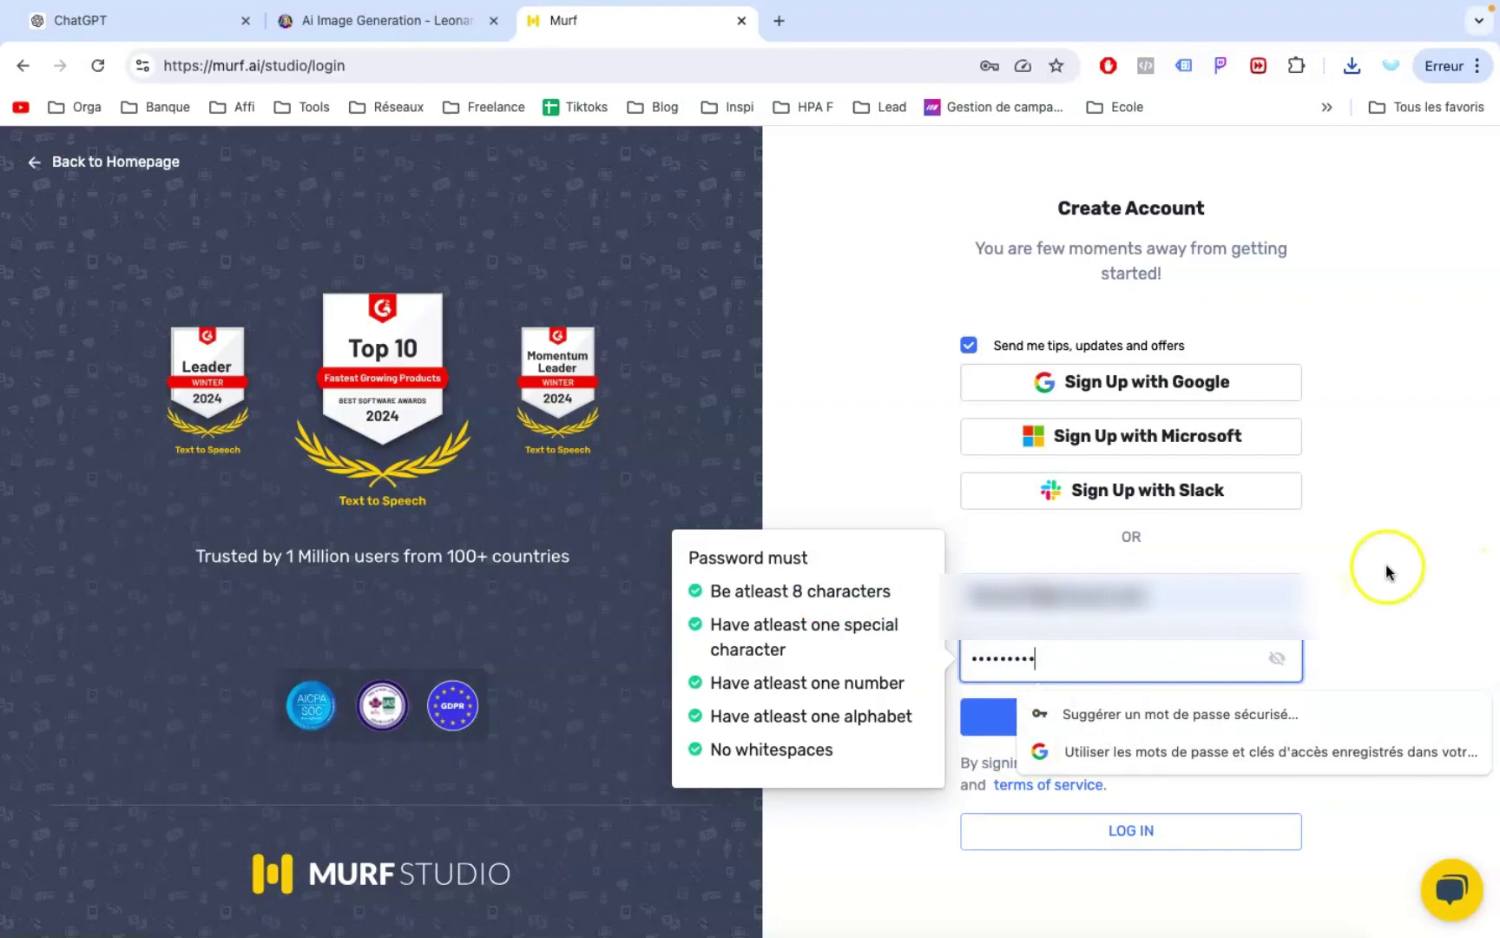
pyautogui.click(1042, 717)
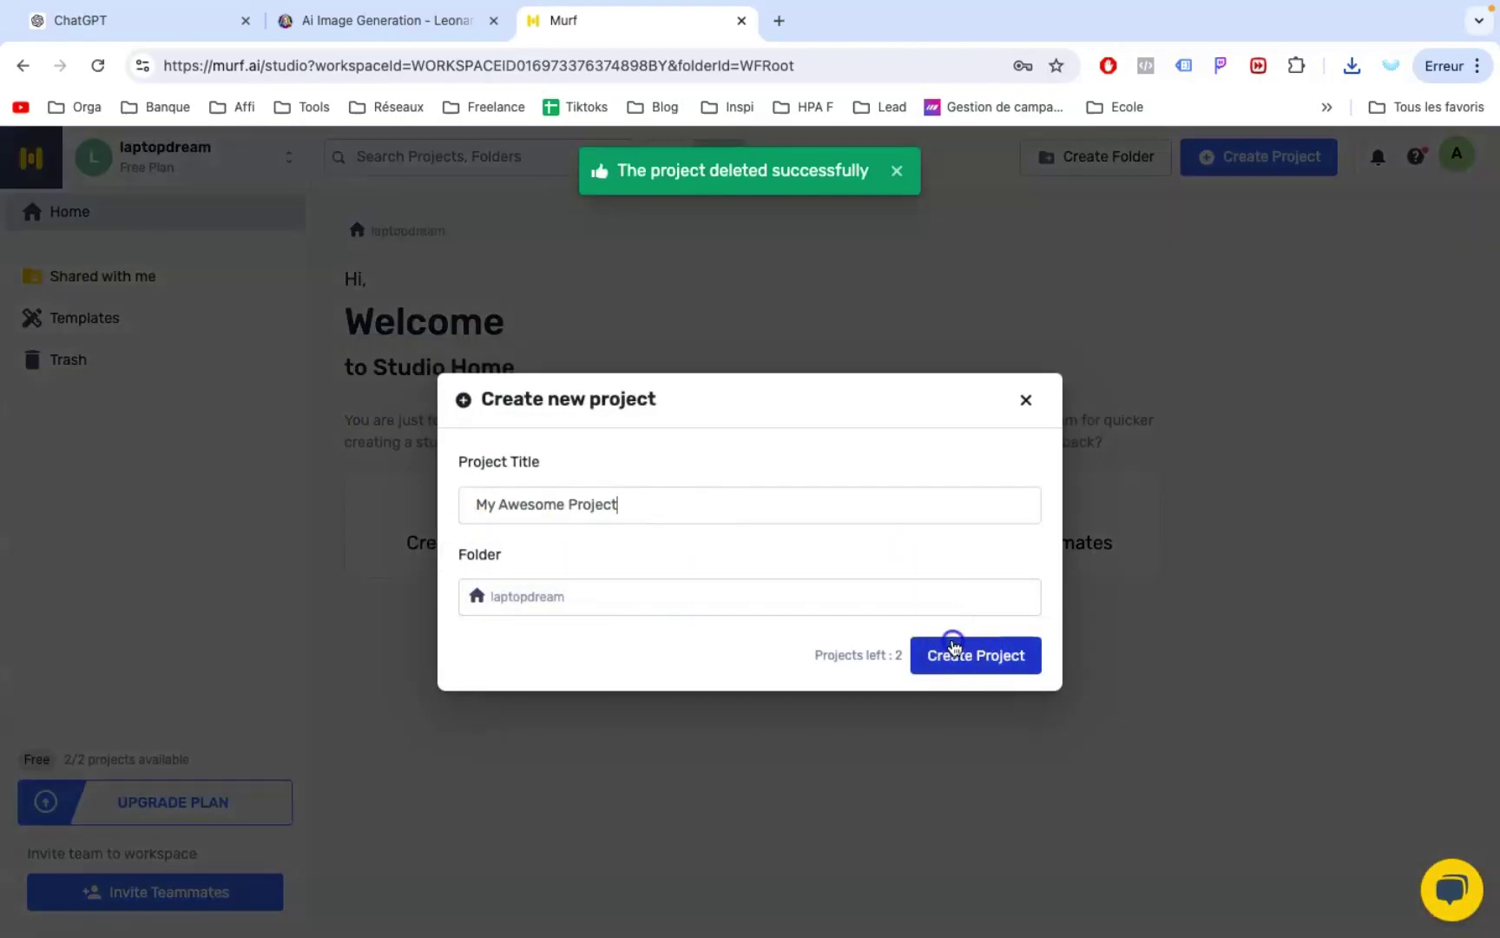
# Create a new voiceover project and apply the Narration-style male voice Theo
pyautogui.click(954, 646)
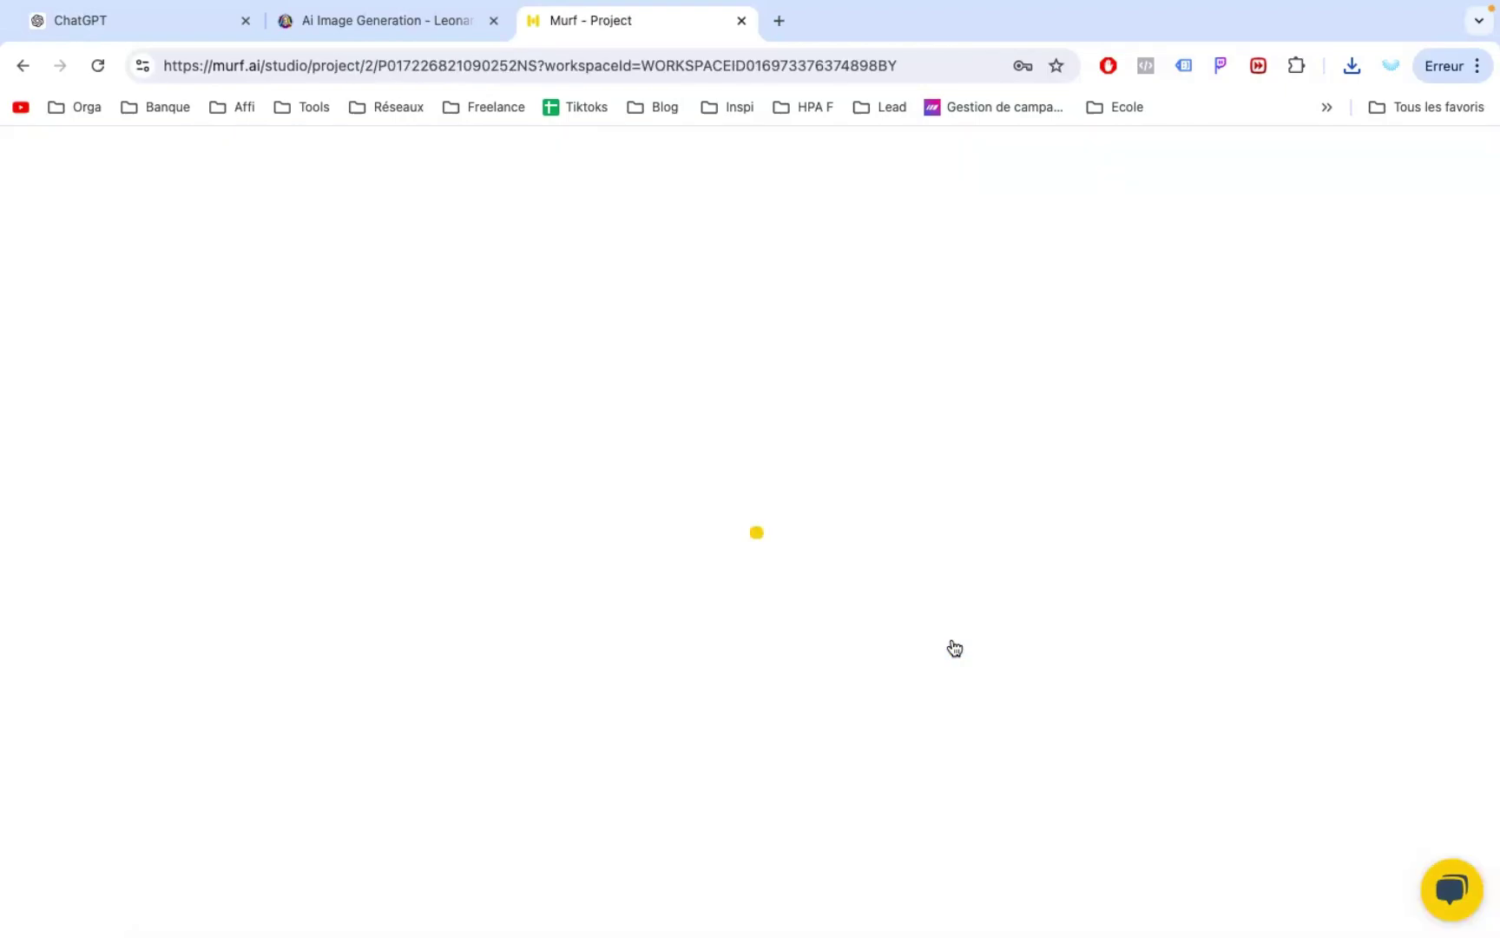
pyautogui.click(186, 311)
pyautogui.click(161, 575)
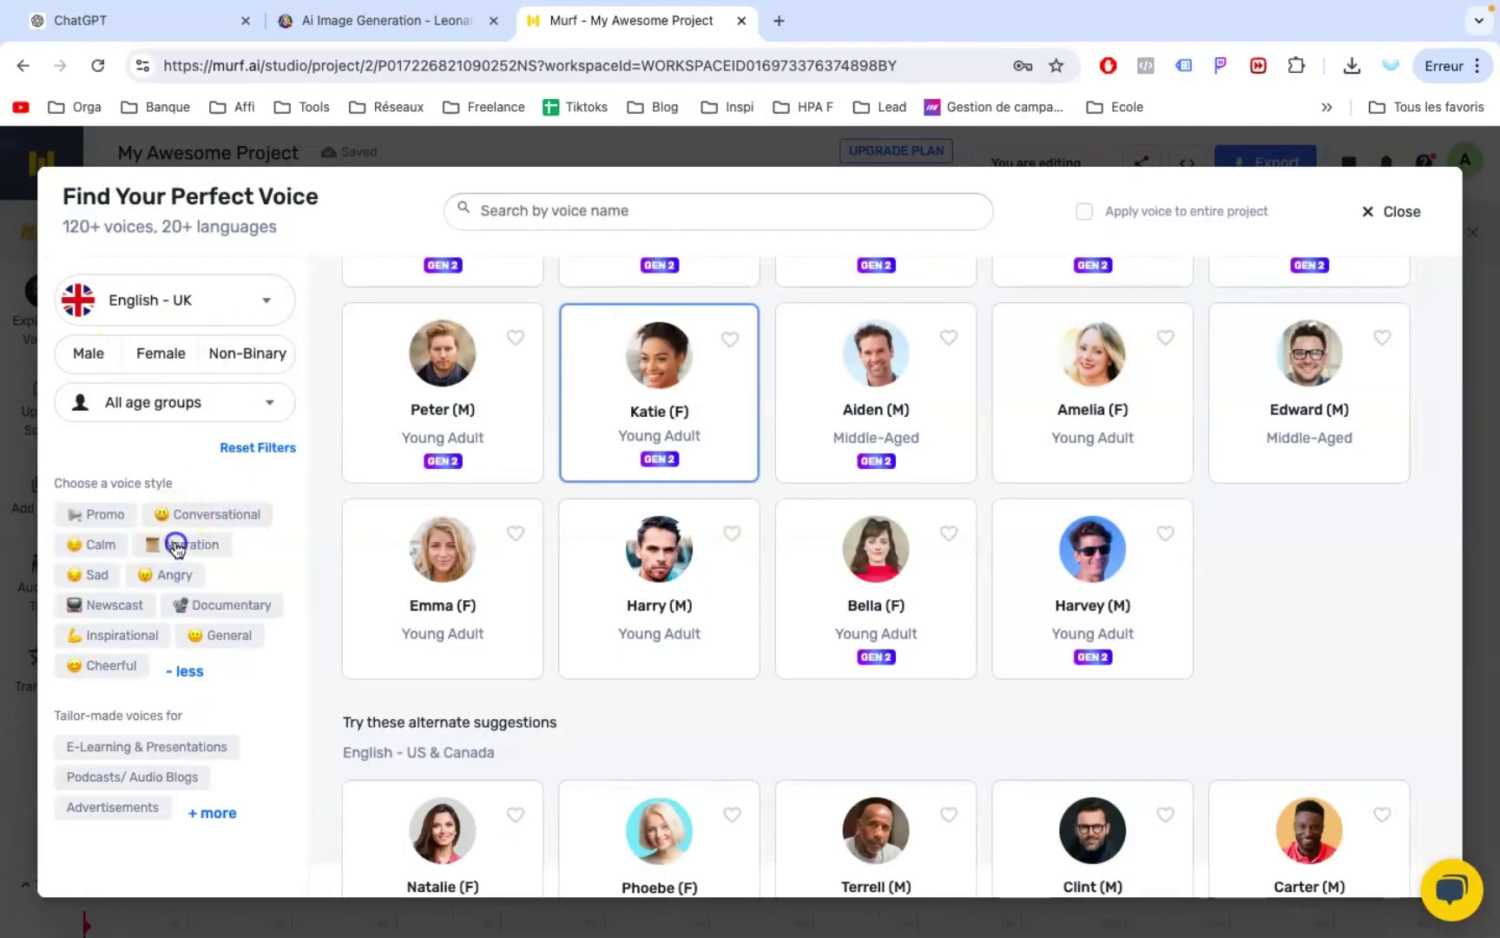
pyautogui.click(191, 543)
pyautogui.click(200, 810)
pyautogui.click(439, 439)
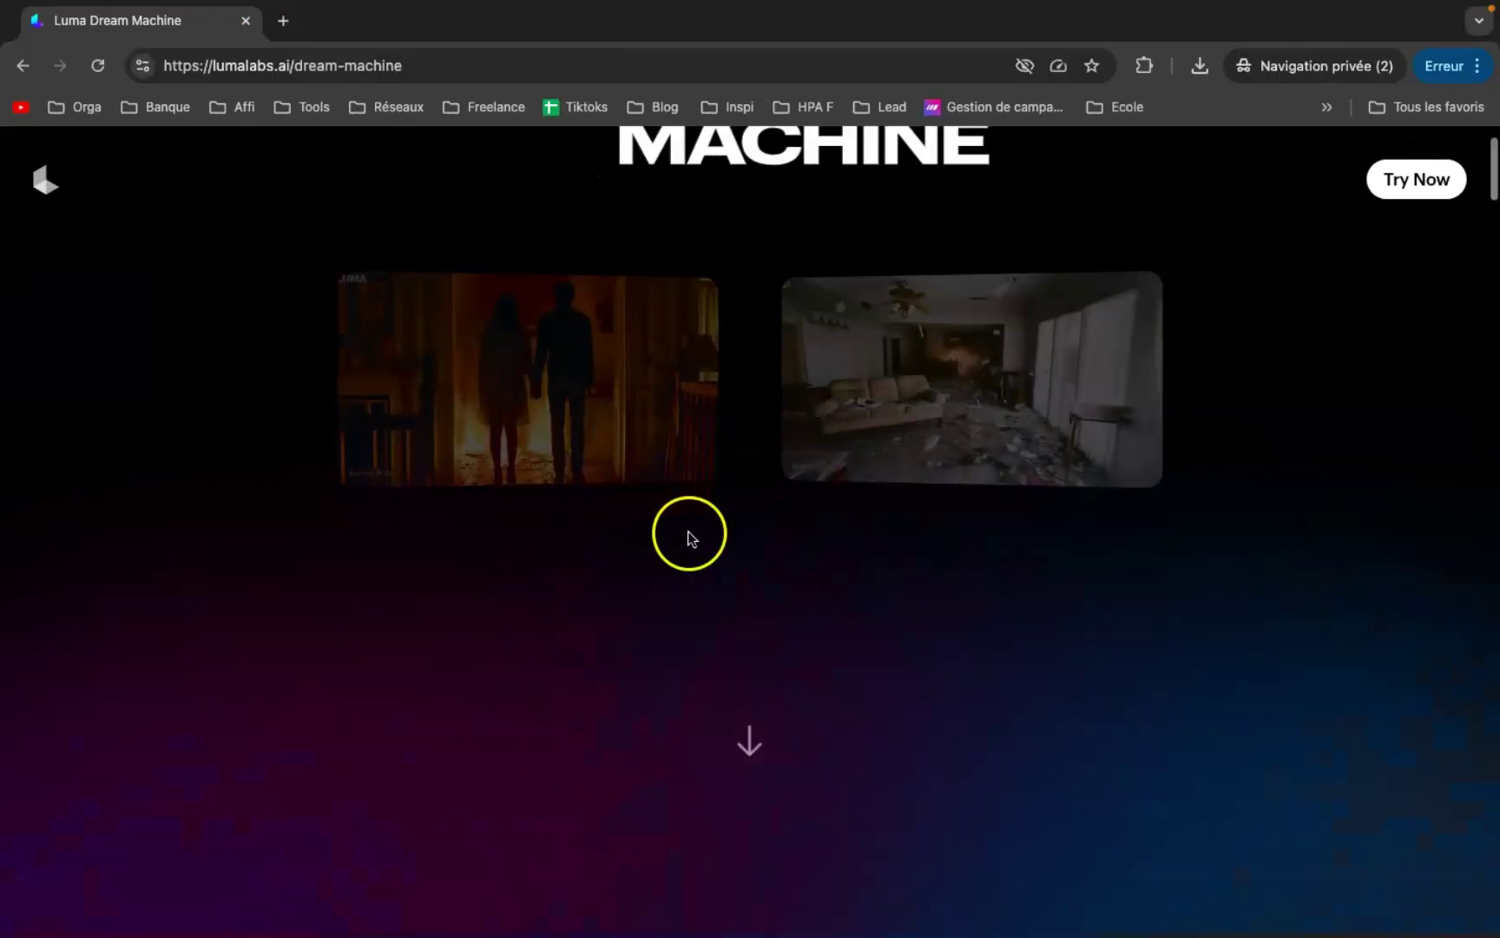
# Sign in to Dream Machine with Google and submit the abandoned-house prompt for a video
pyautogui.scroll(-10, 1498, 436)
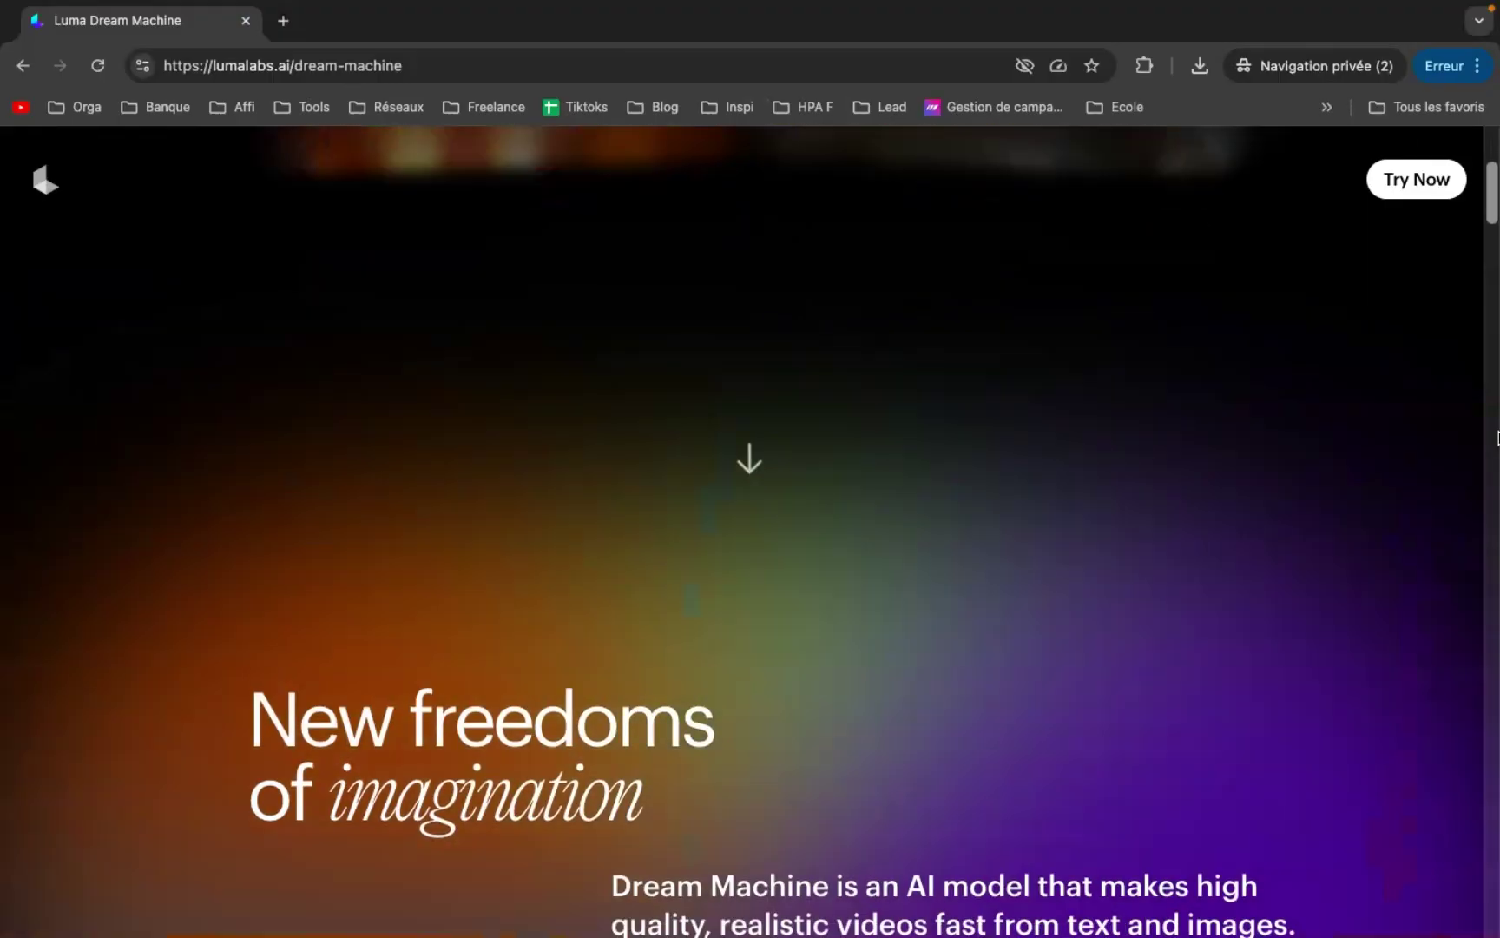
pyautogui.scroll(-10, 1498, 436)
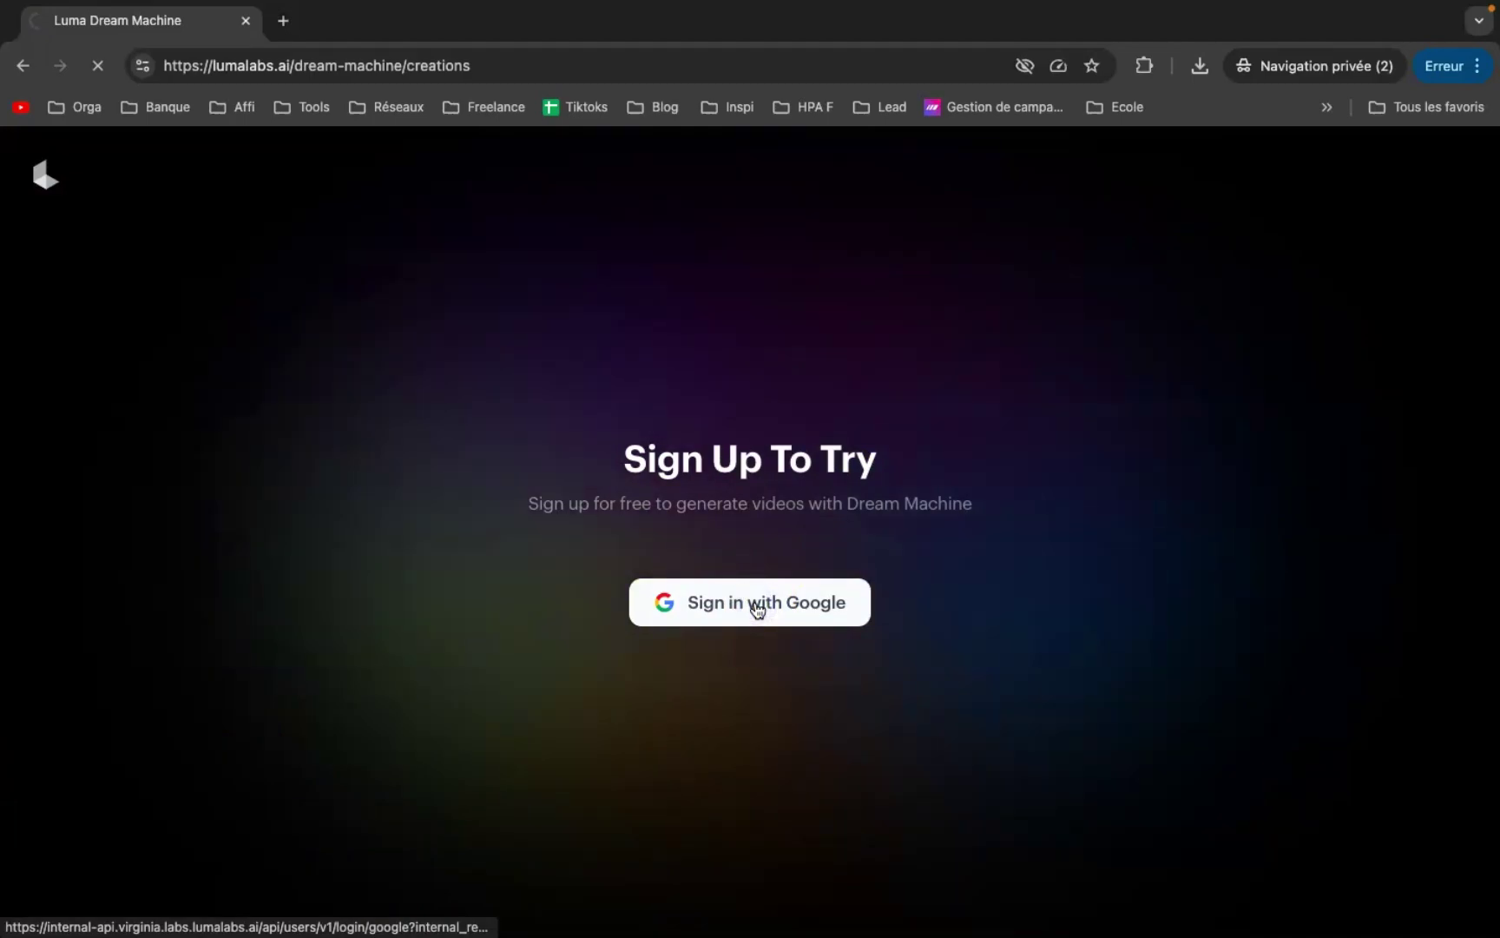
pyautogui.click(755, 604)
pyautogui.click(841, 451)
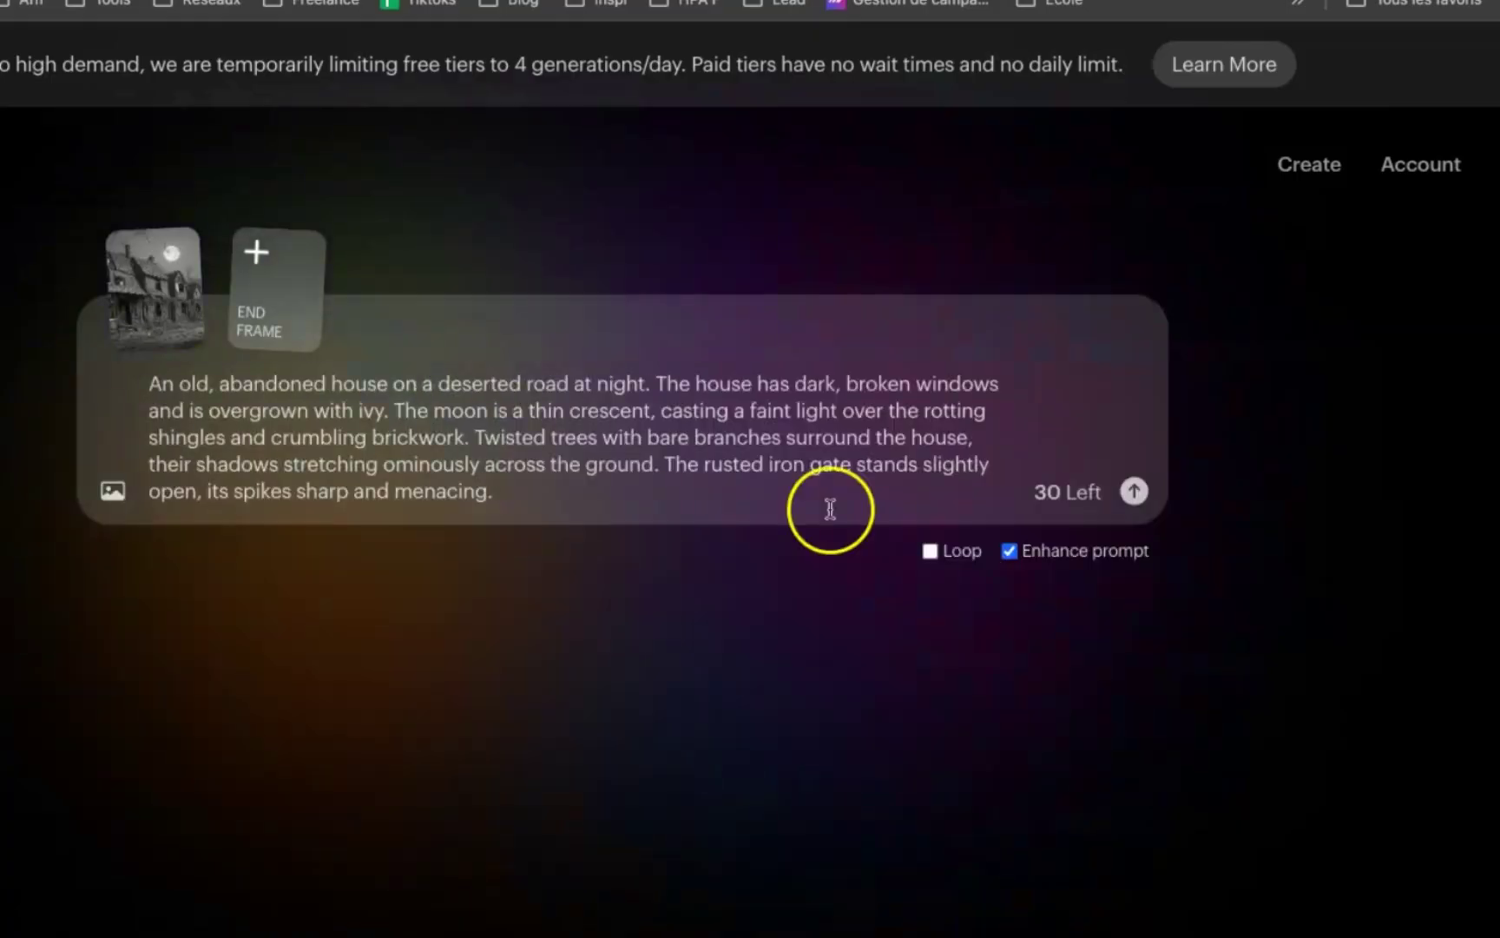
pyautogui.press('Return')
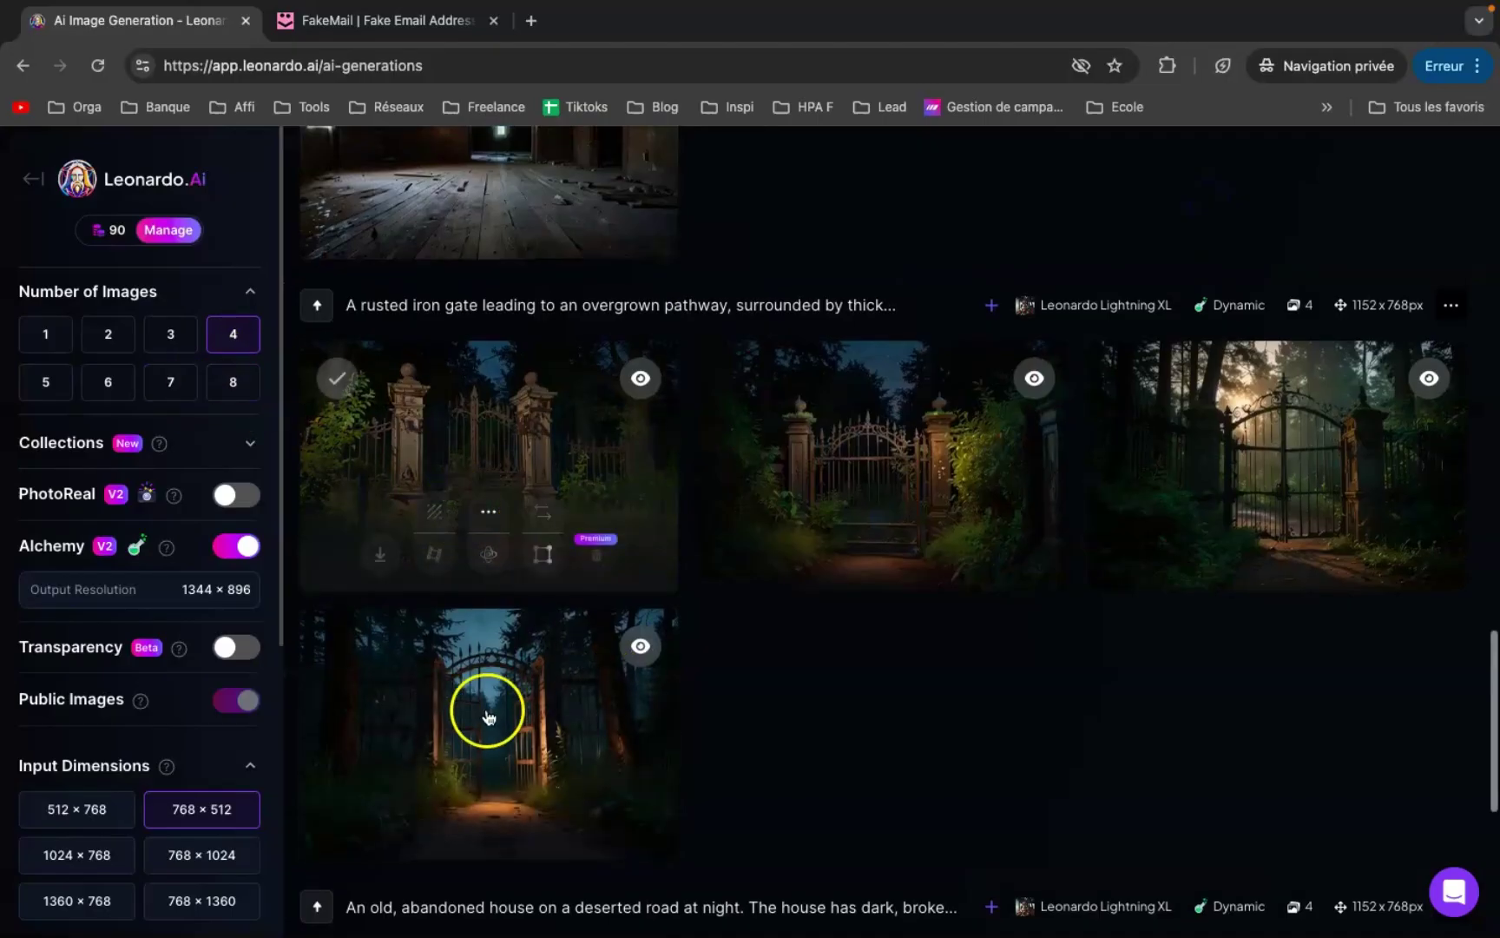
# Generate a motion video from the rusted gate image and play it back
pyautogui.click(435, 831)
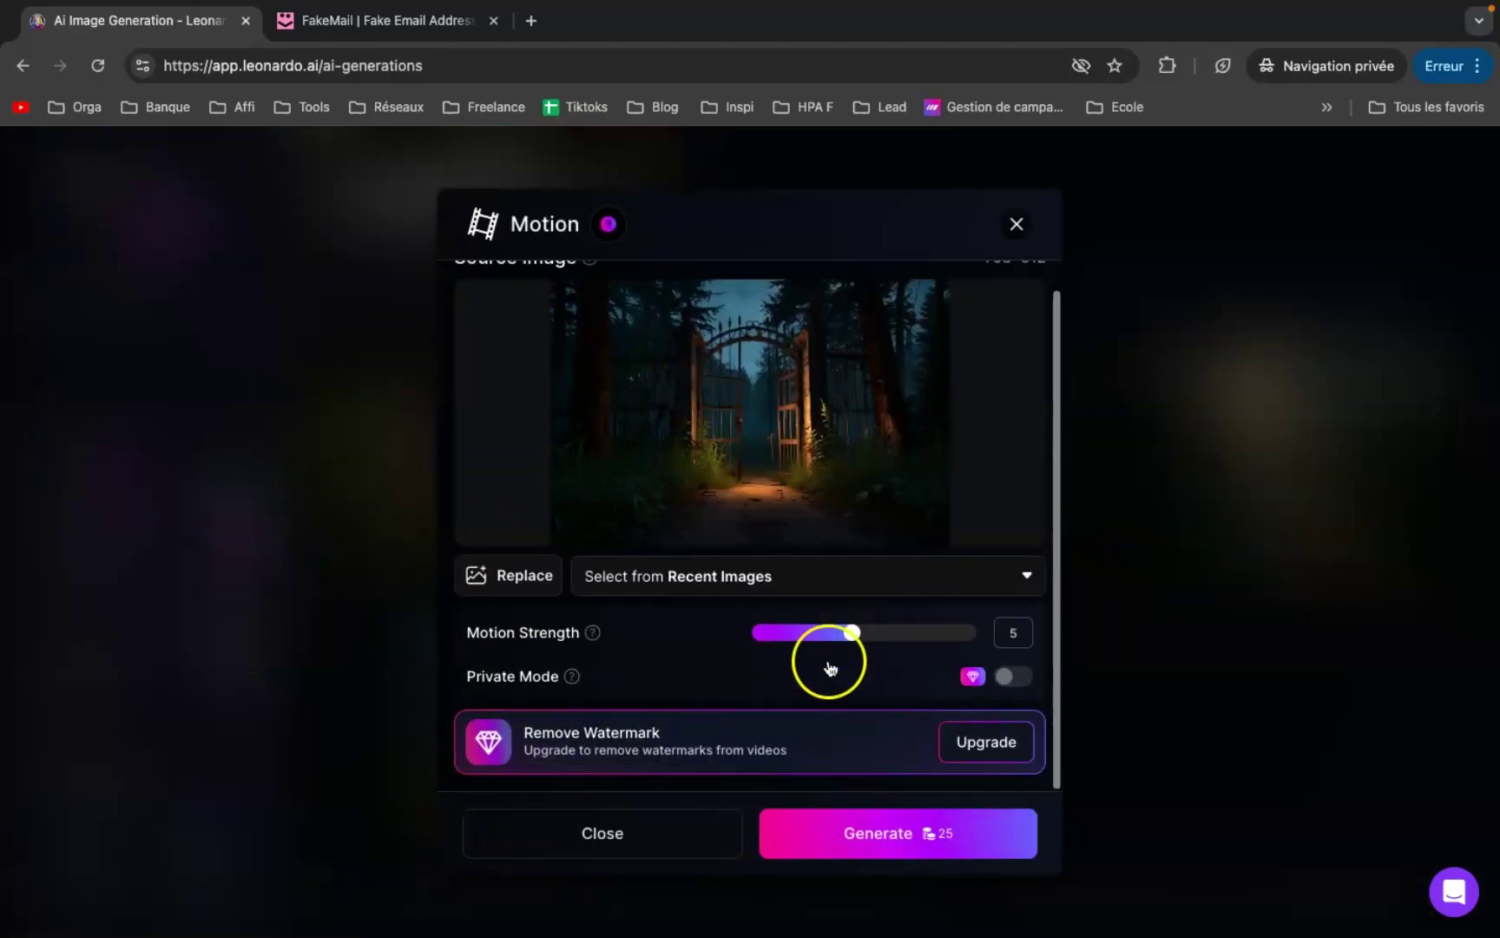
pyautogui.click(851, 834)
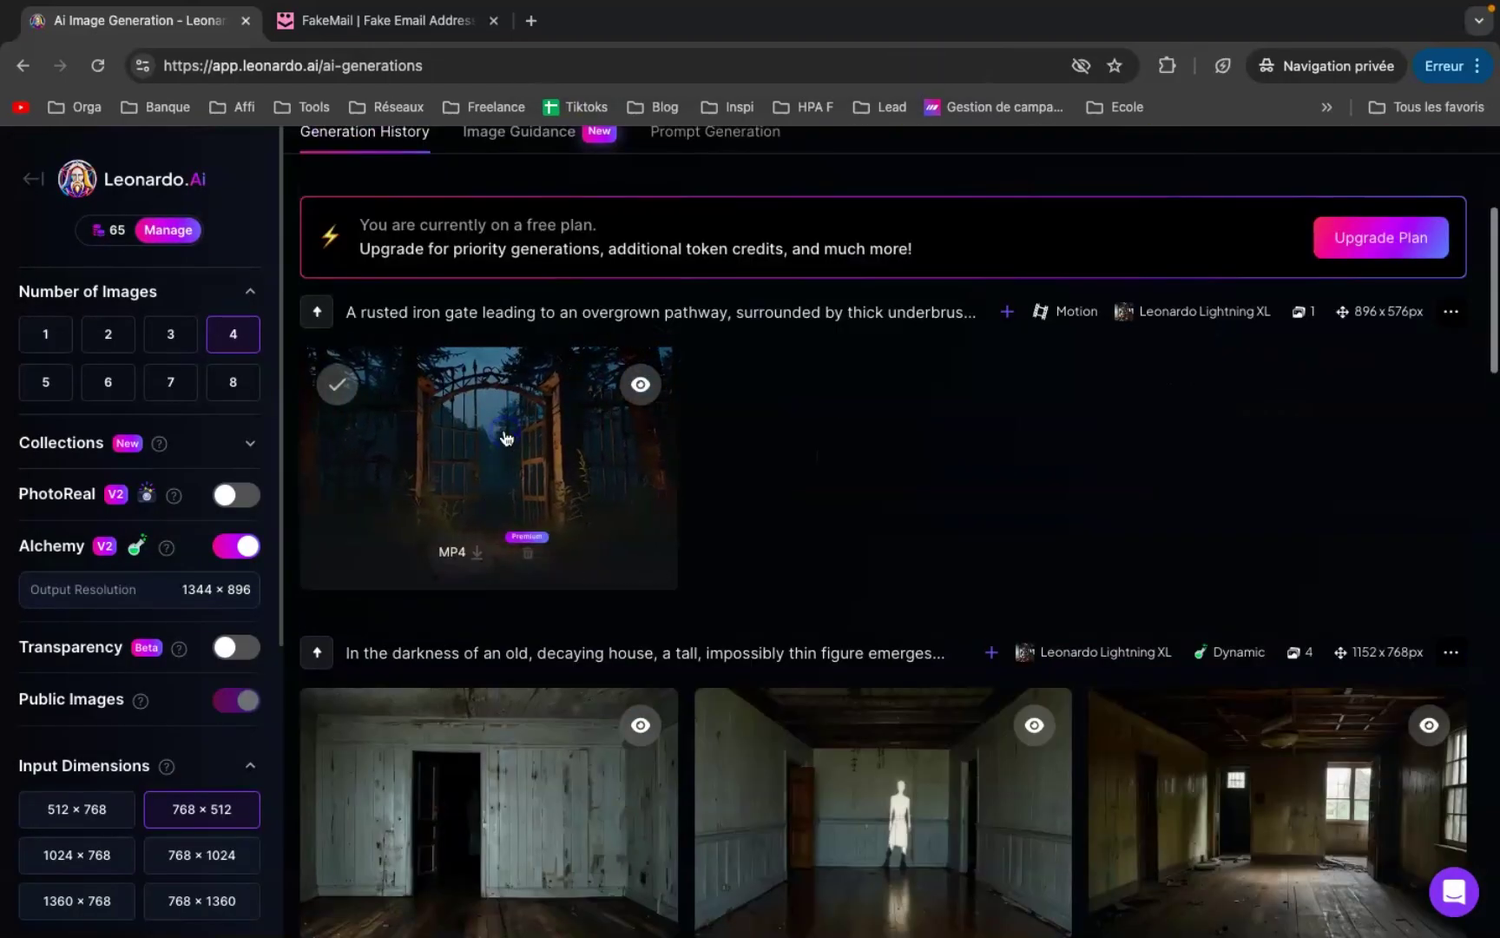
pyautogui.click(508, 439)
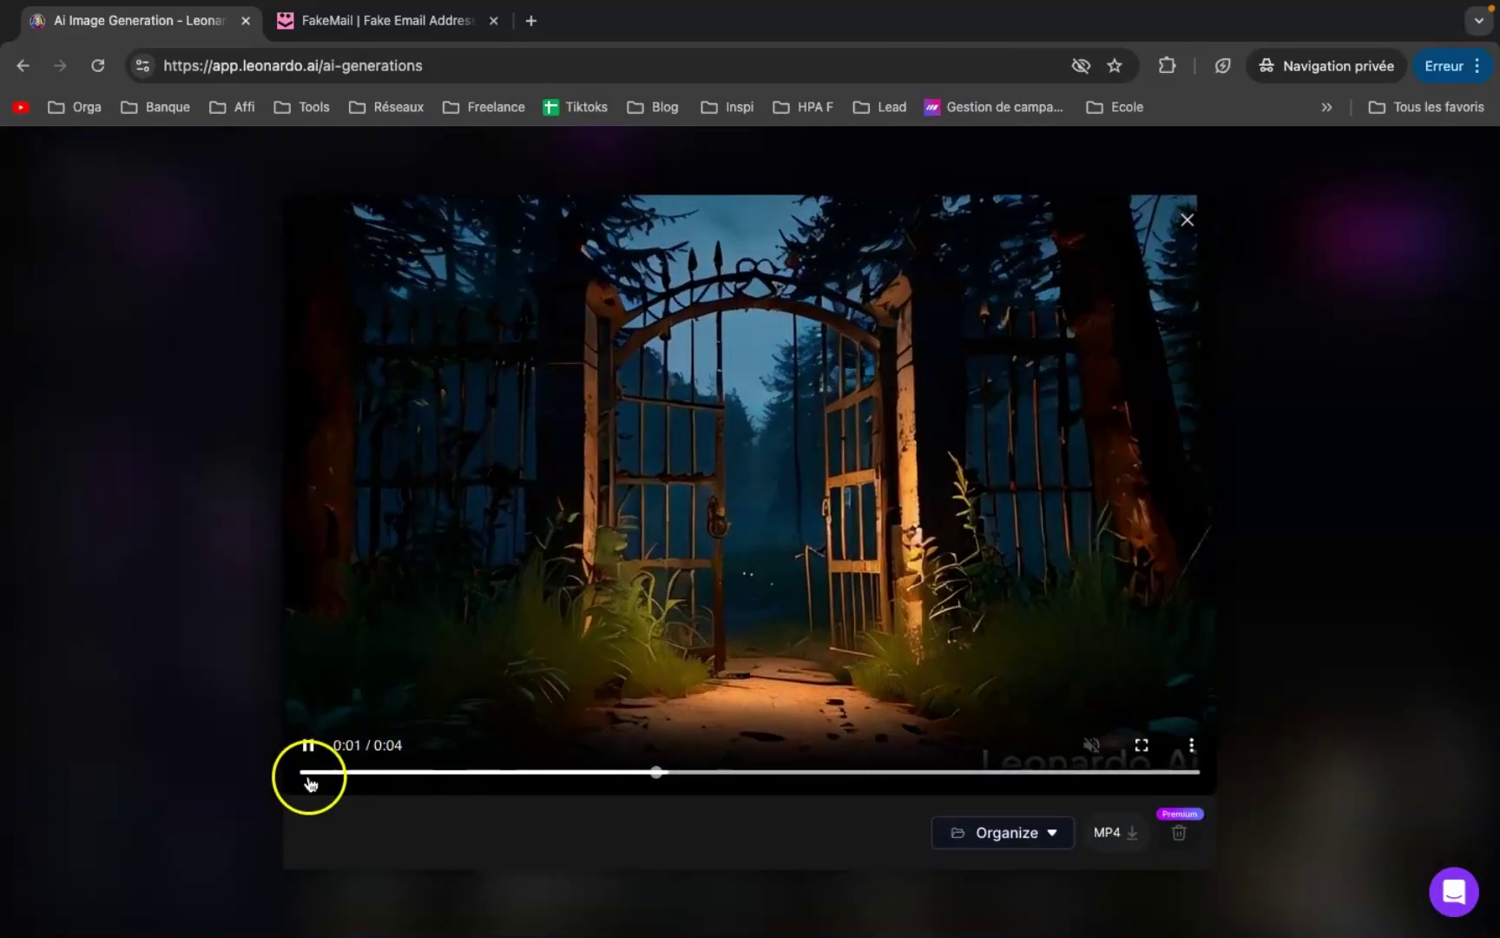
pyautogui.click(310, 772)
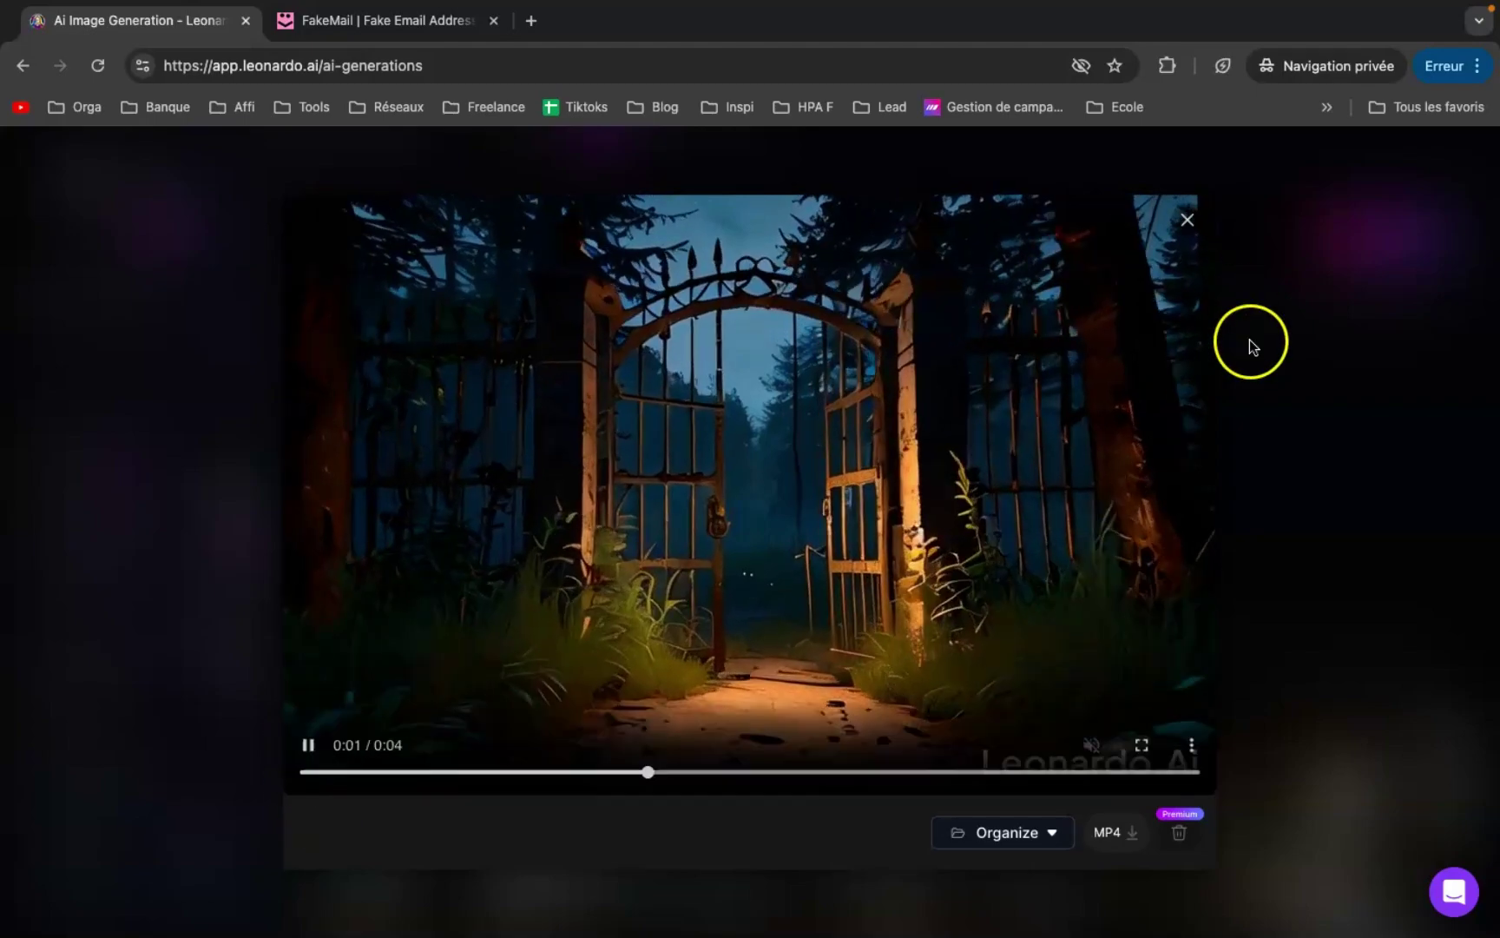
pyautogui.click(1186, 222)
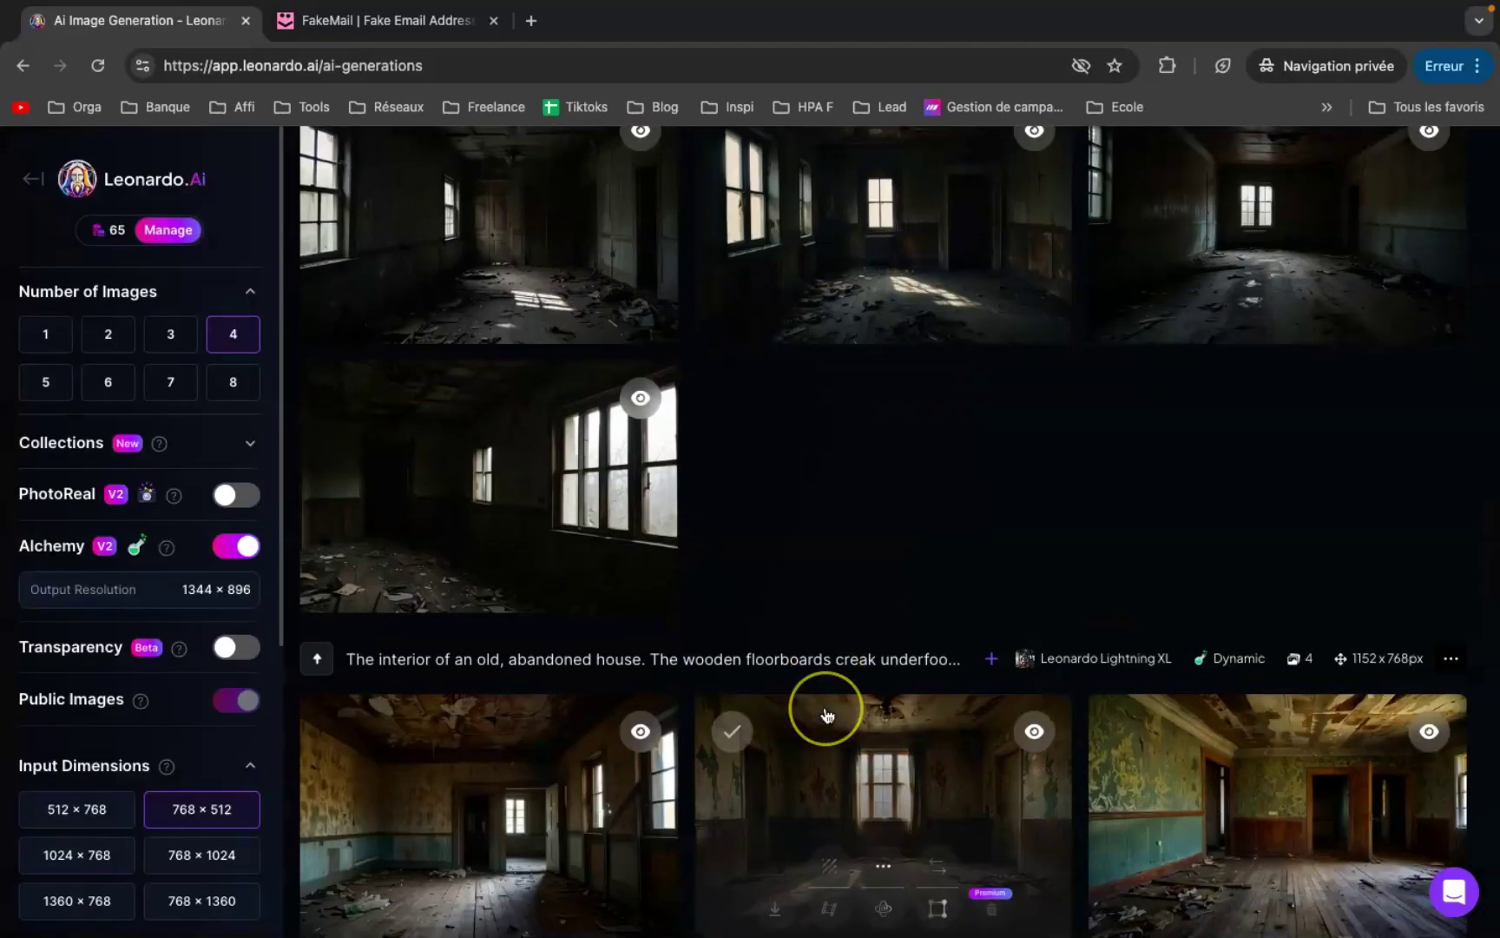
# Open the abandoned room motion video to preview it
pyautogui.scroll(5, 824, 710)
pyautogui.scroll(-2, 710, 476)
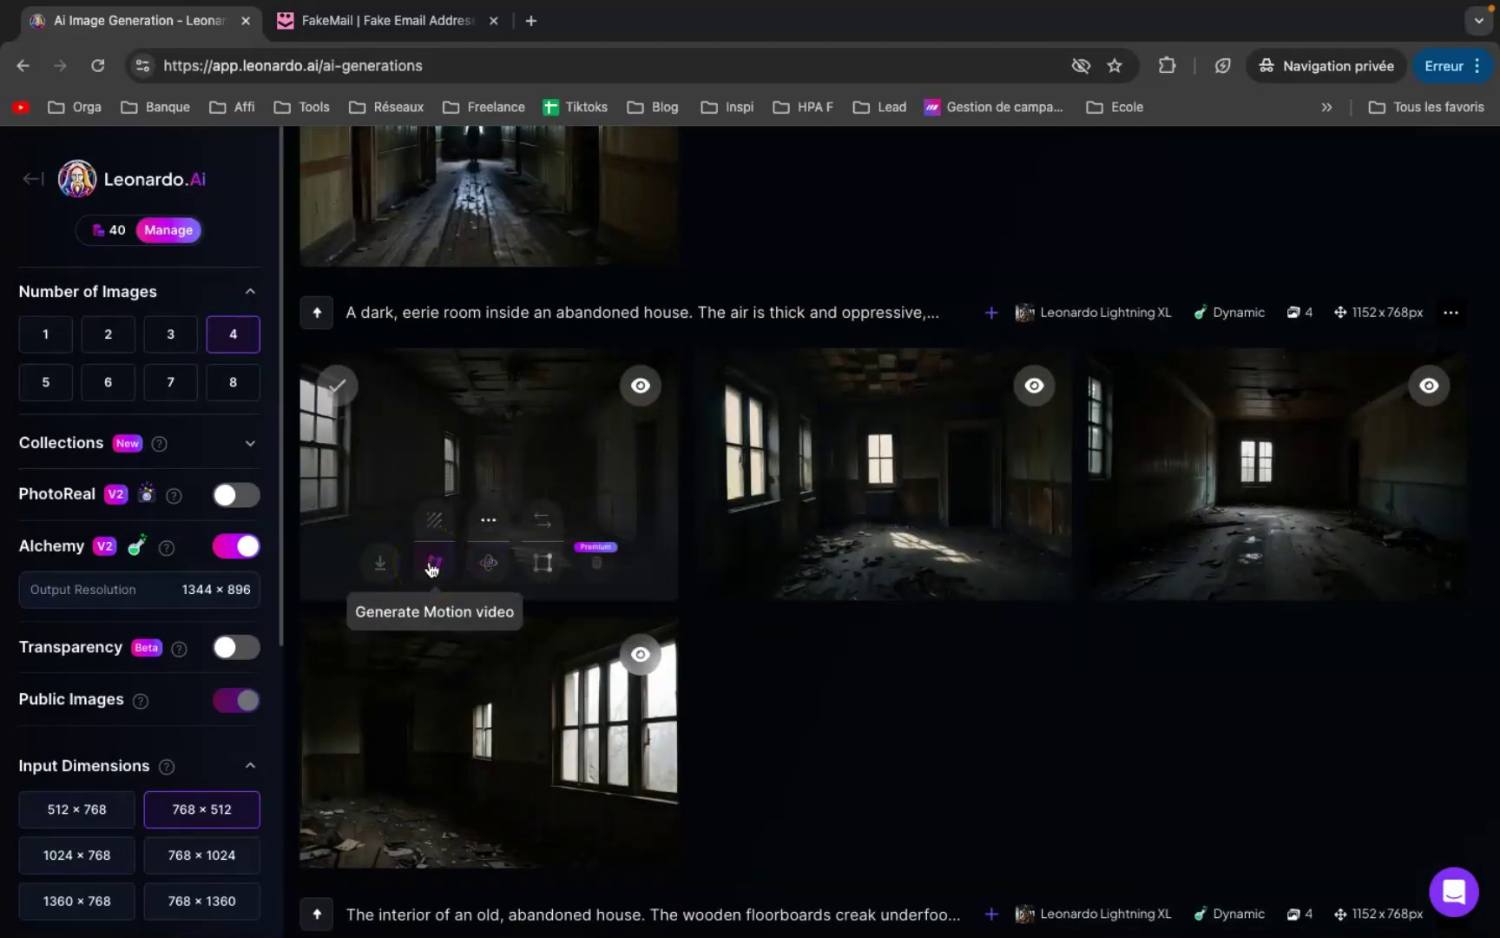
pyautogui.scroll(4, 436, 569)
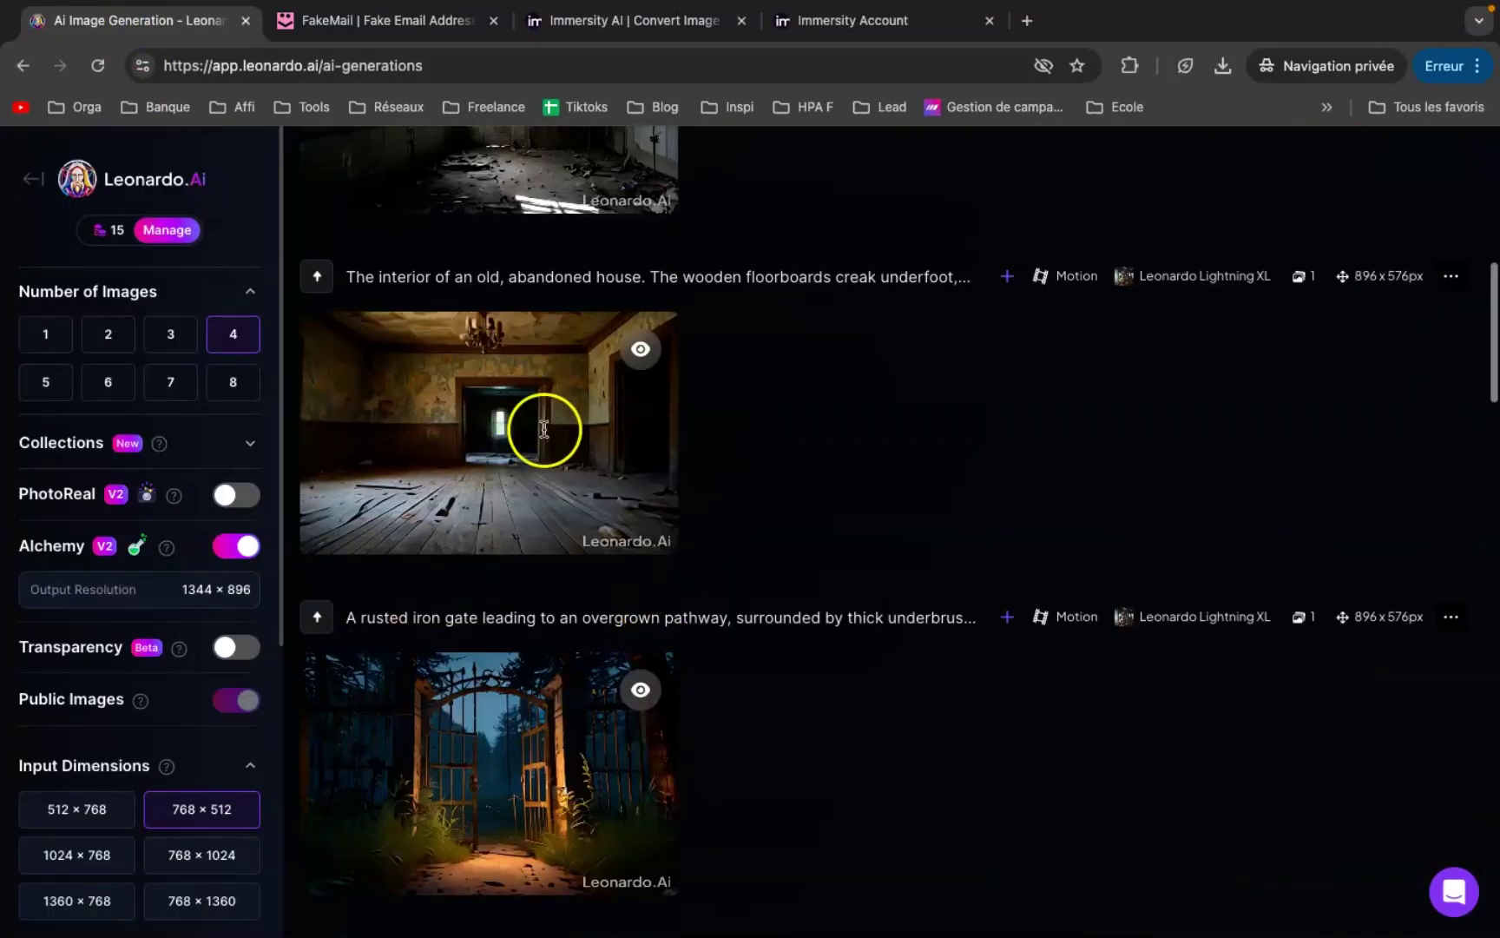
pyautogui.scroll(1, 543, 429)
pyautogui.click(469, 445)
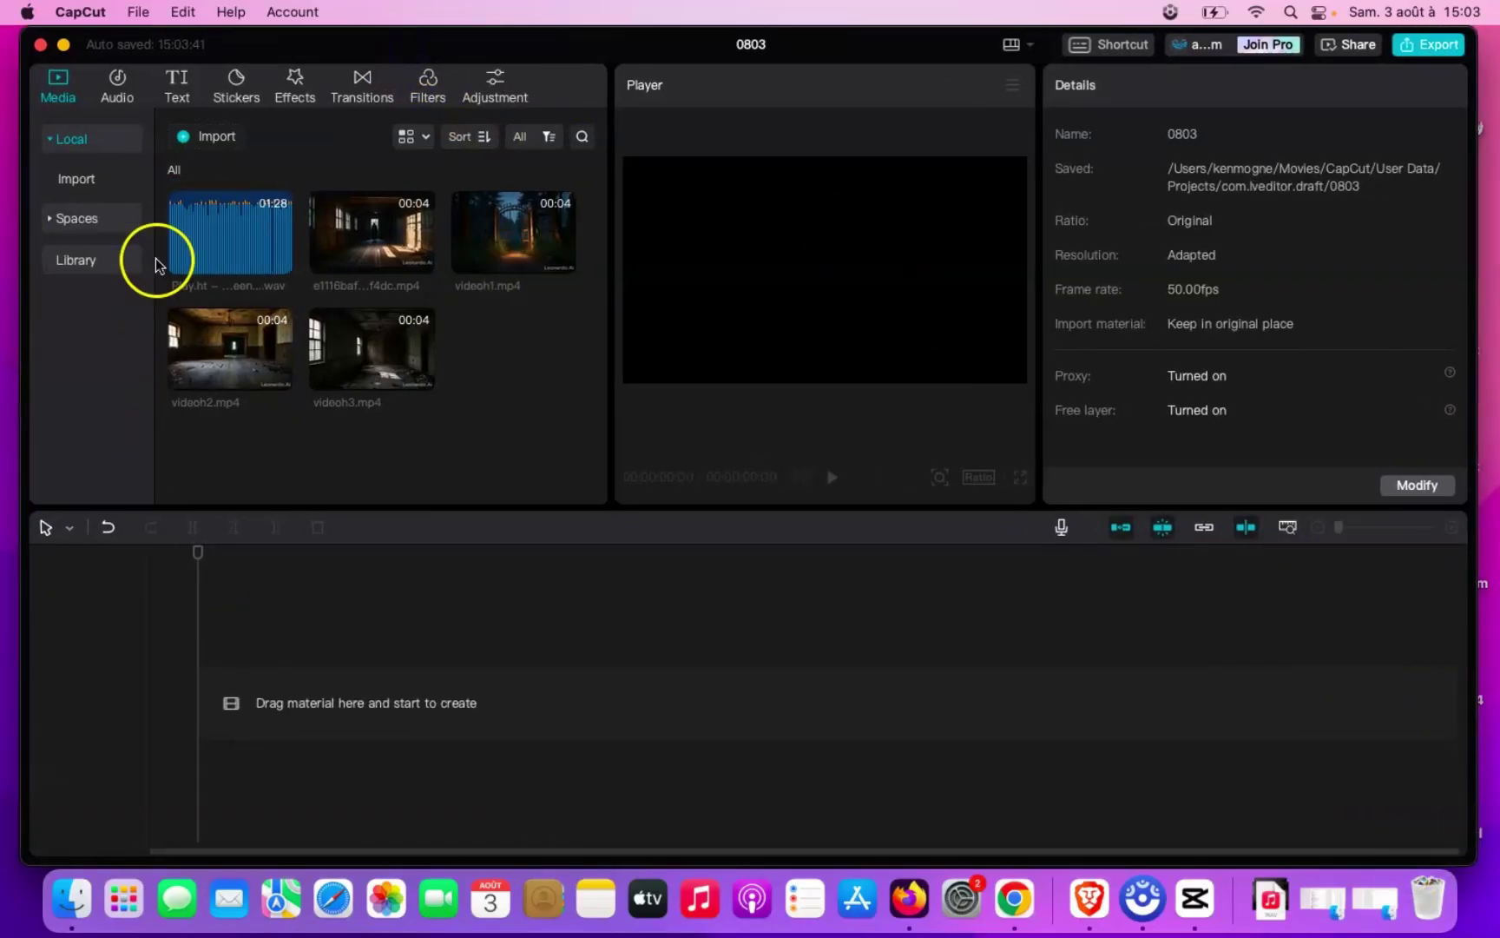
# Place the narration audio and first video clip on the timeline, then select clips for retiming
pyautogui.moveTo(161, 259); pyautogui.dragTo(218, 805)
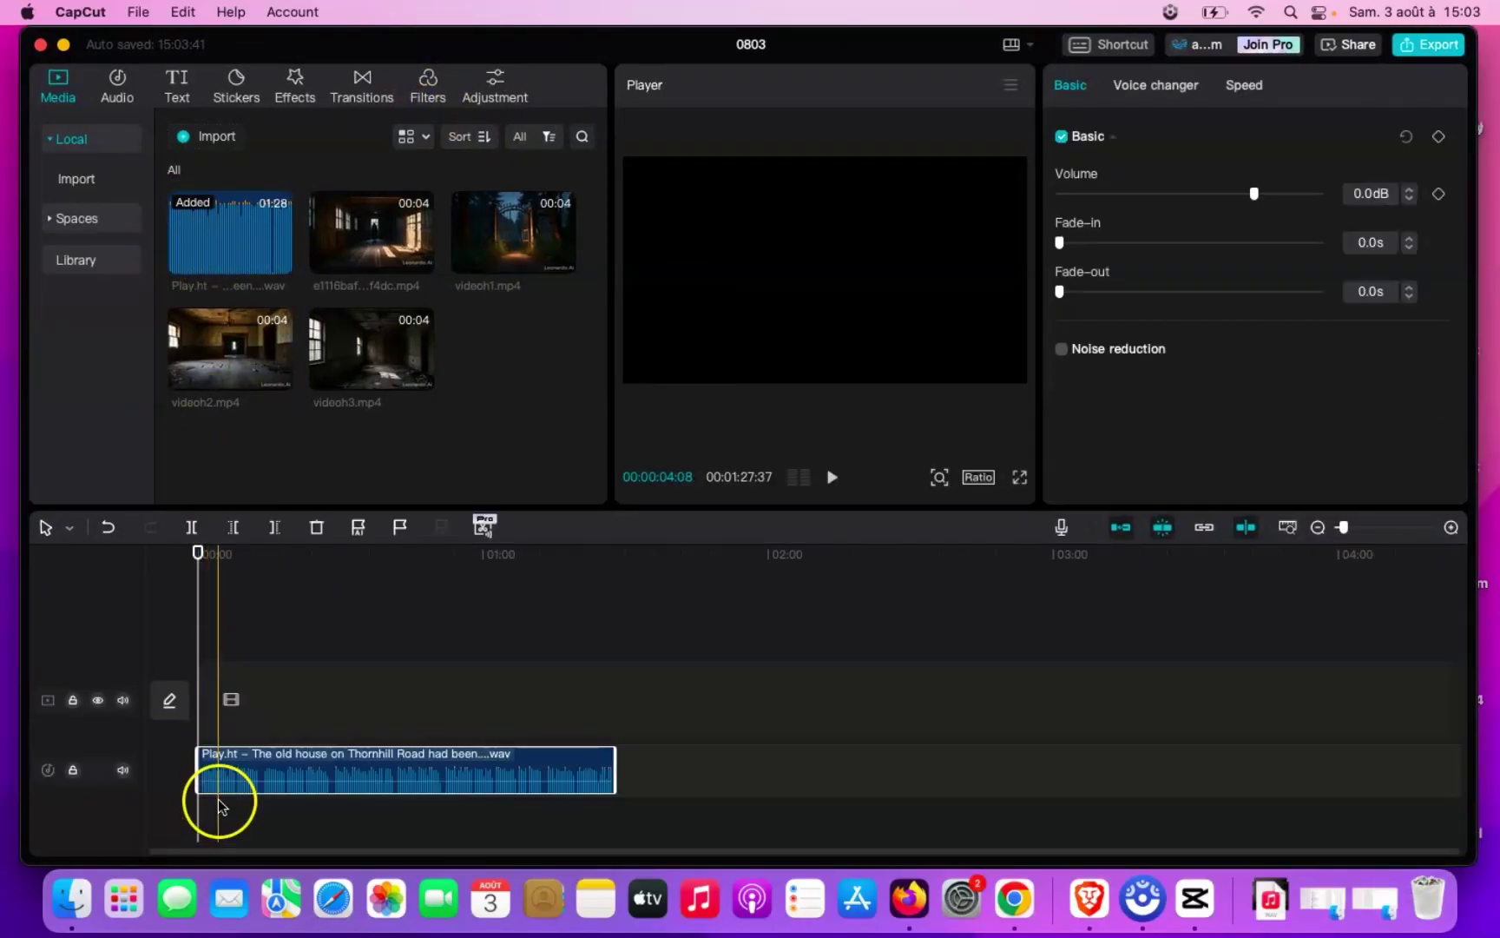
pyautogui.moveTo(392, 218); pyautogui.dragTo(215, 695)
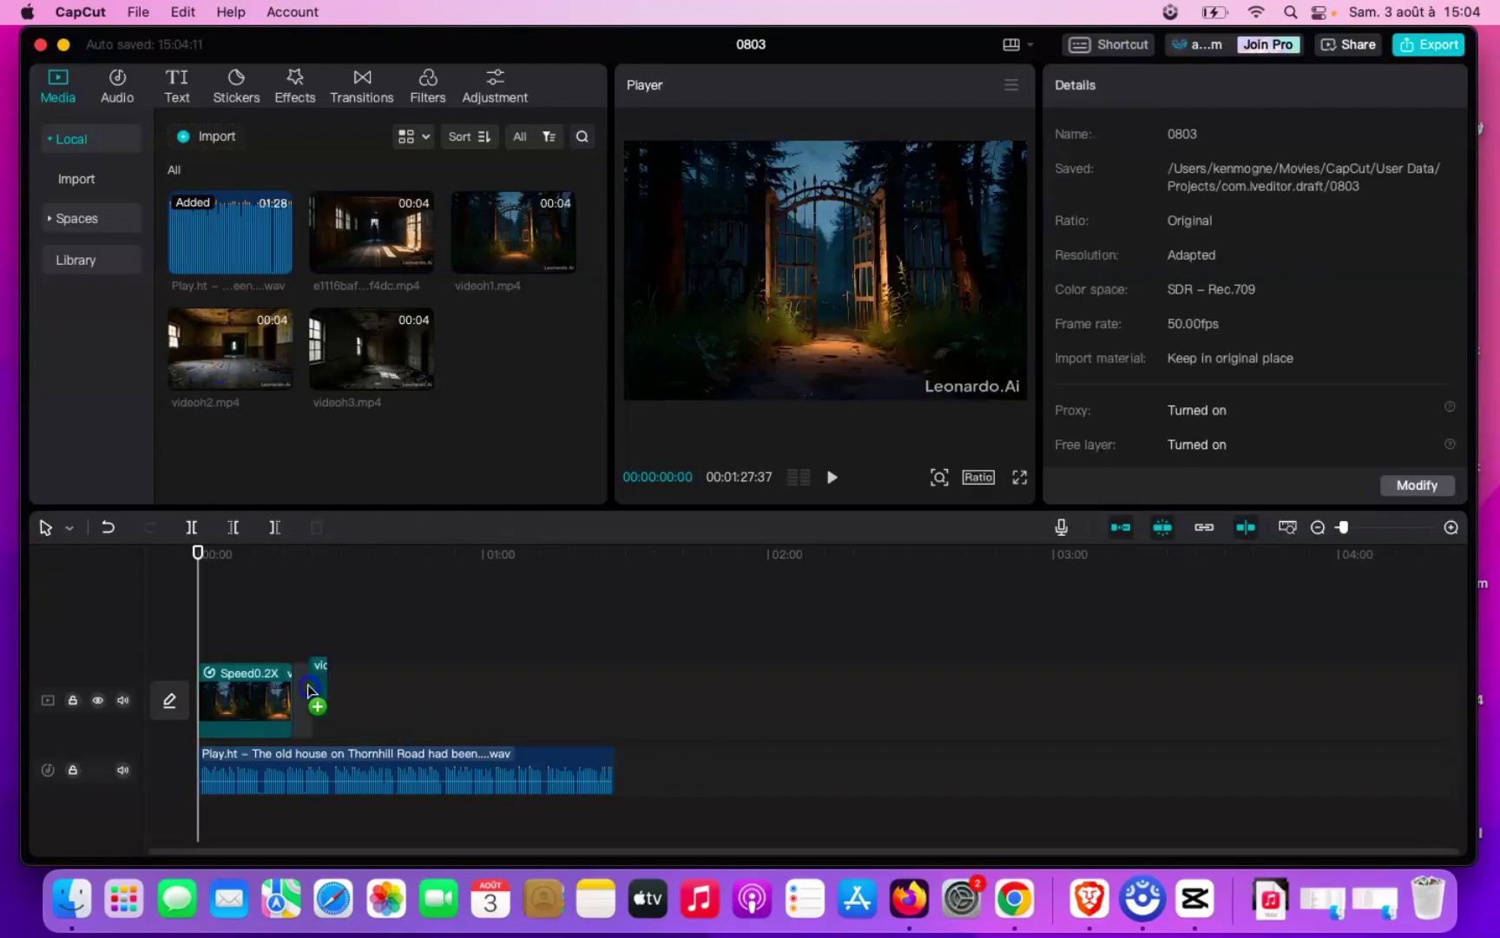
pyautogui.click(1076, 224)
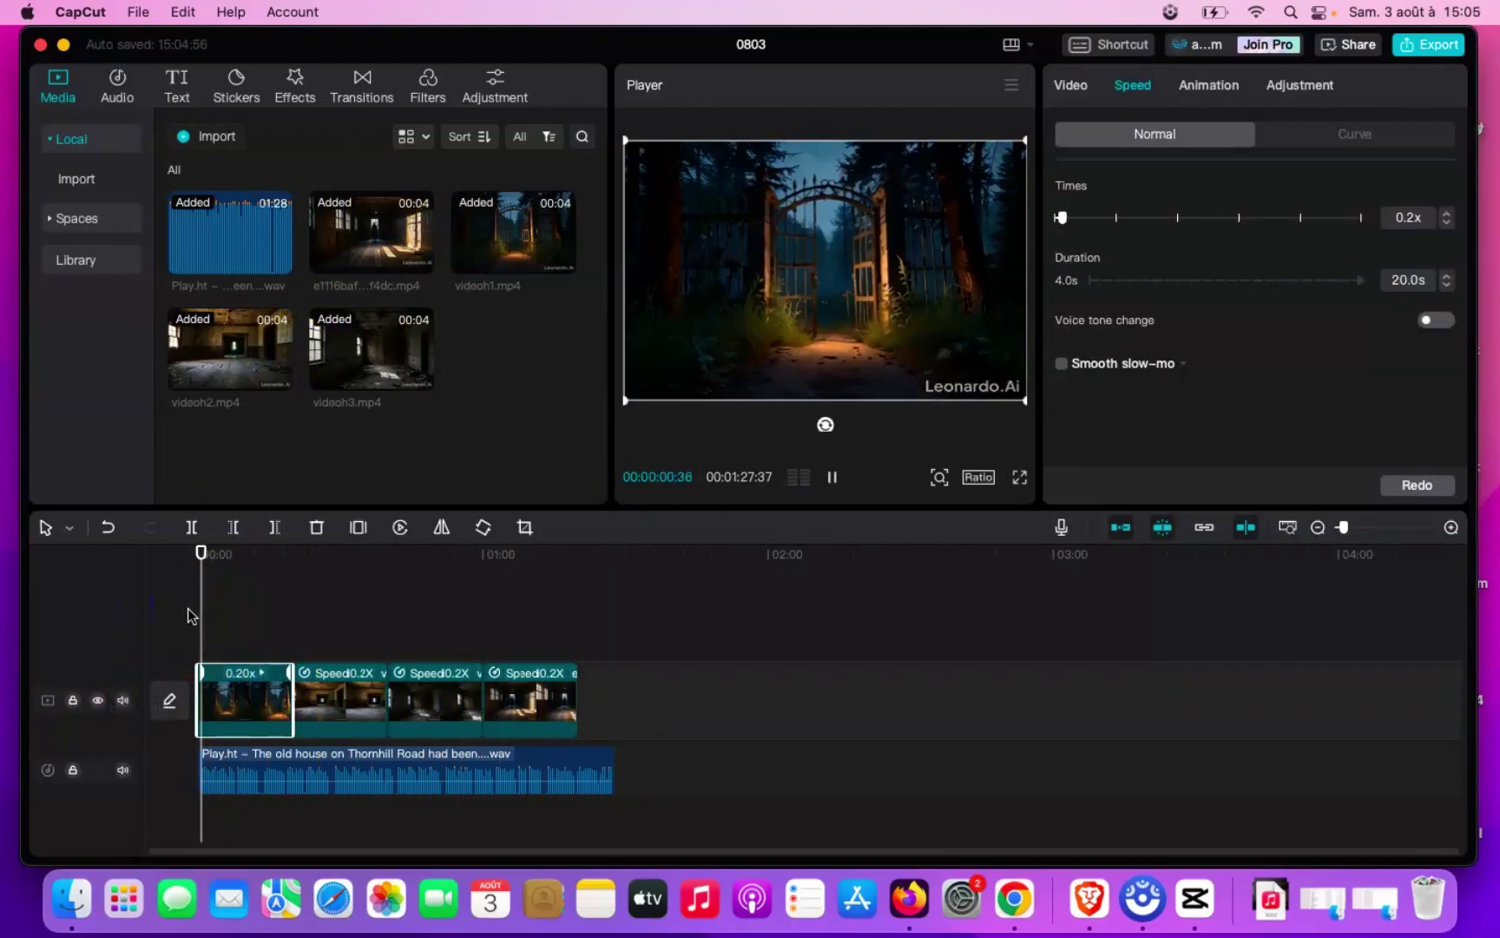
pyautogui.click(205, 765)
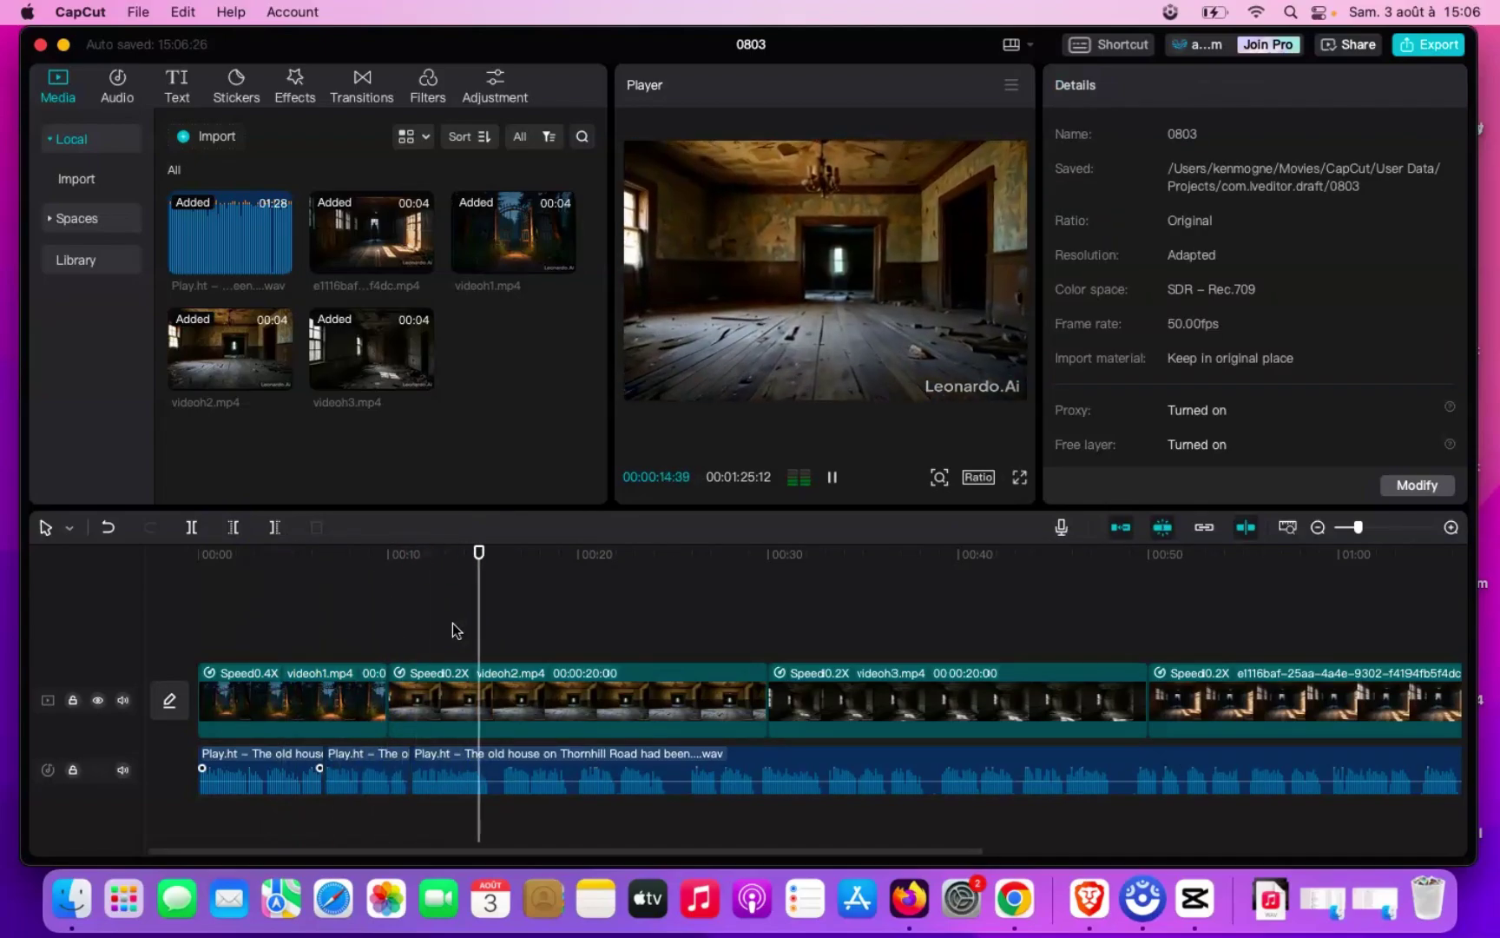
# Add Overlay transitions, including Mix, between the opening clips
pyautogui.hscroll(10, 496, 654)
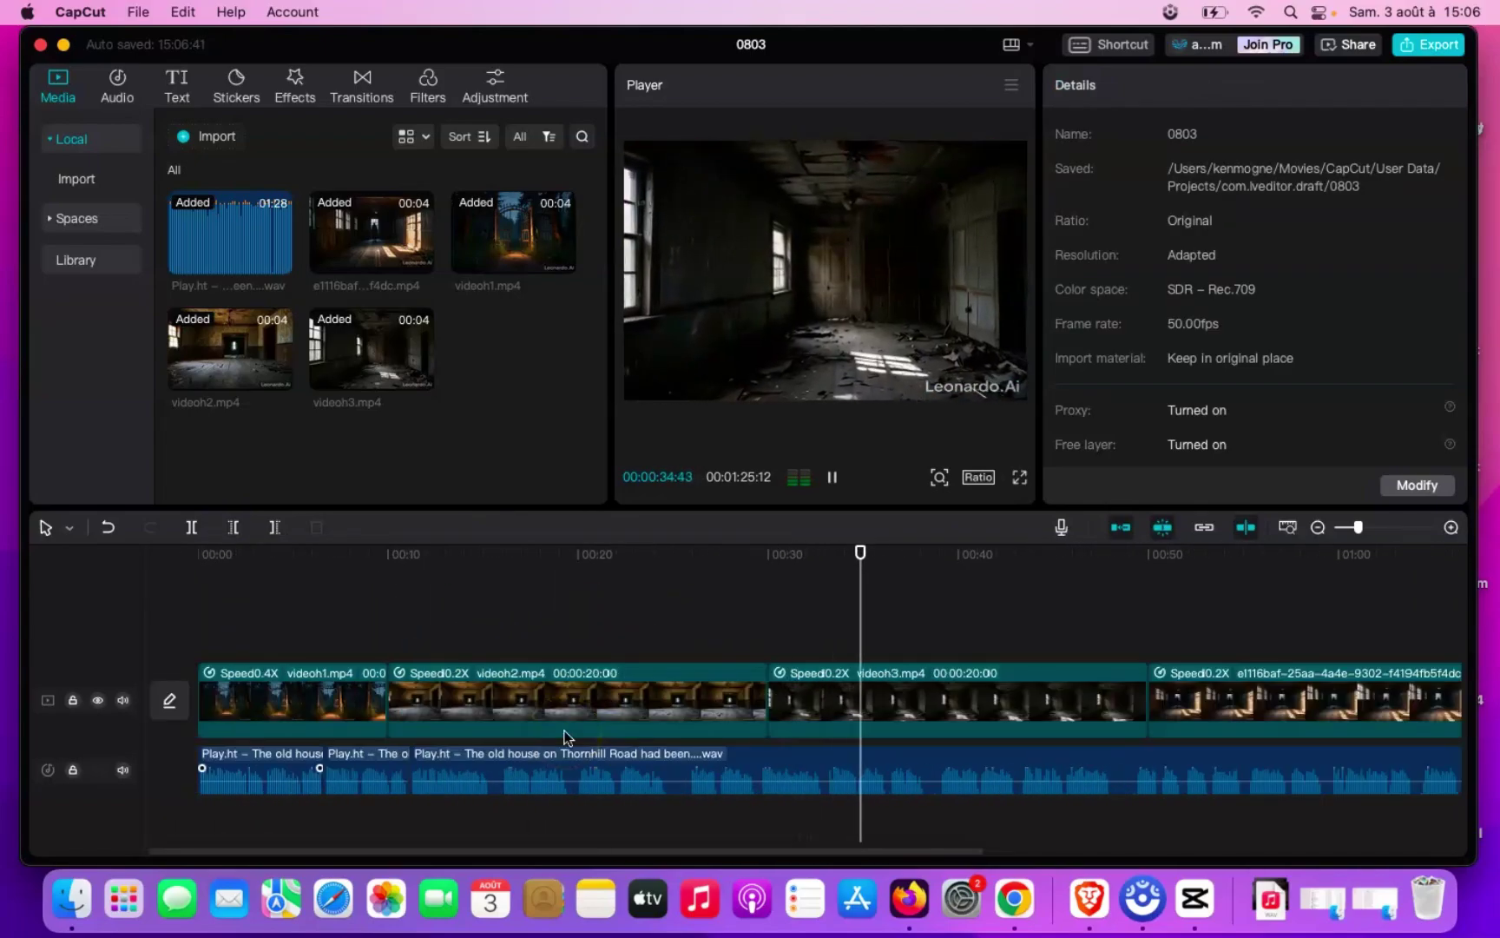
pyautogui.click(76, 184)
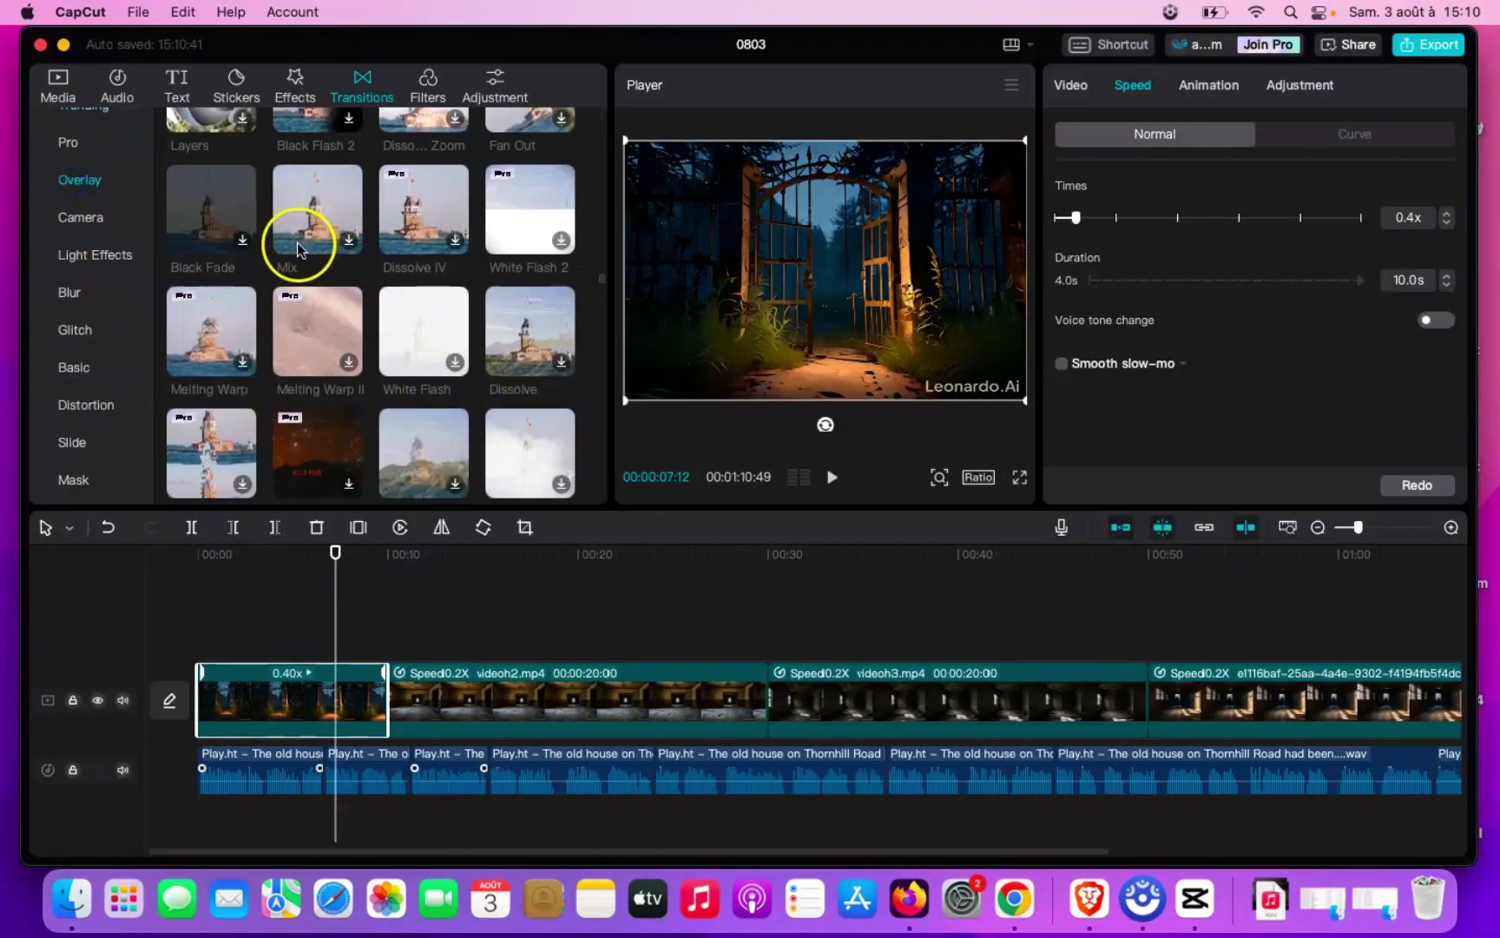
pyautogui.moveTo(297, 249); pyautogui.dragTo(388, 698)
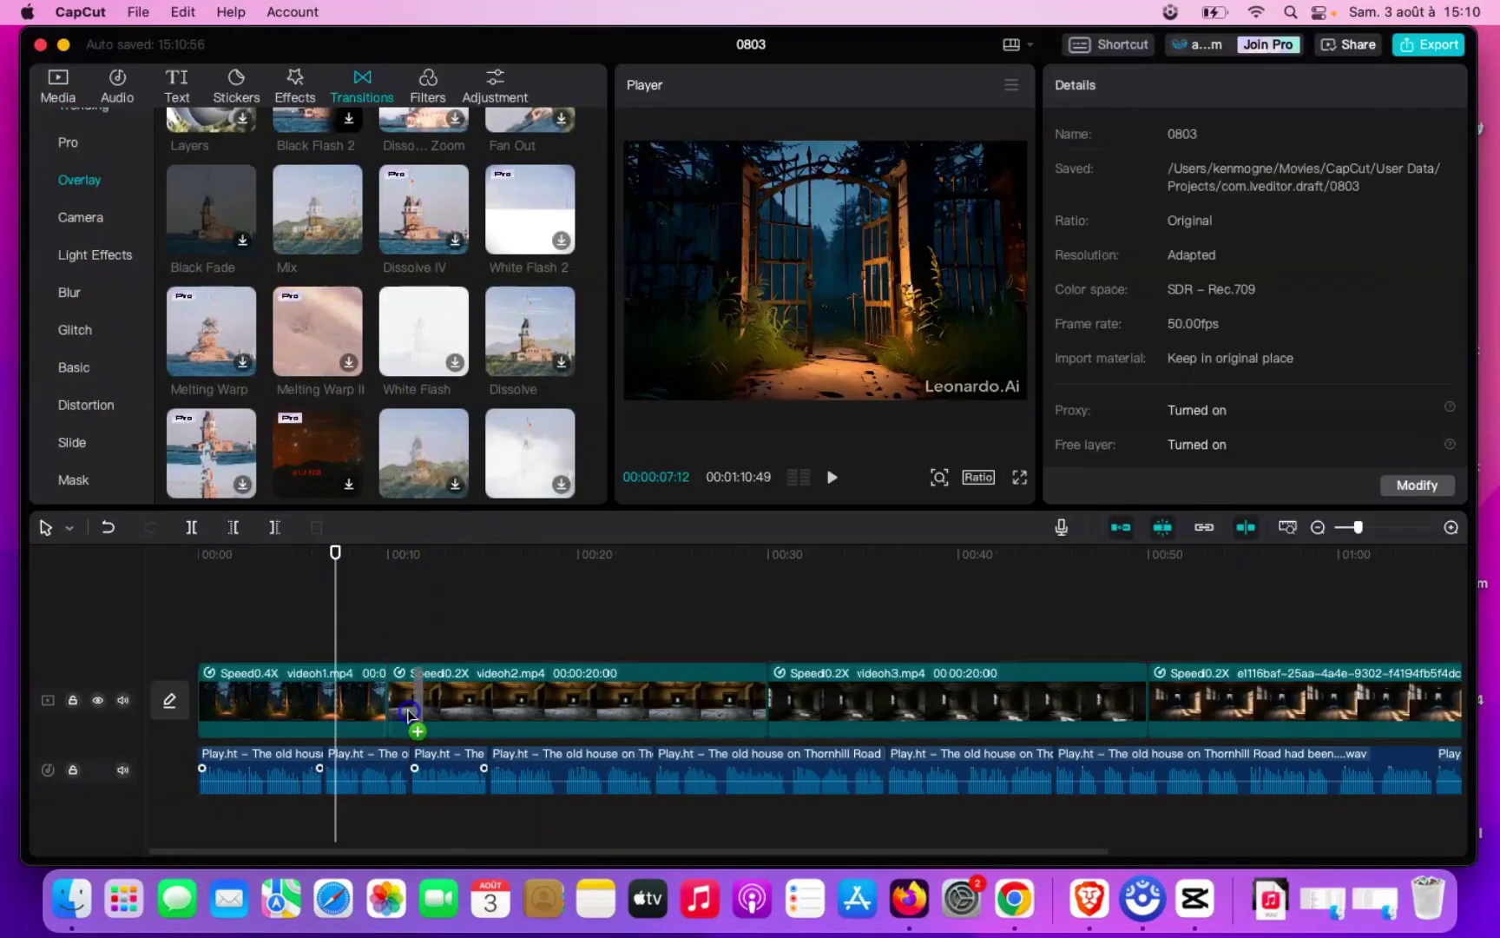
pyautogui.click(855, 527)
pyautogui.scroll(-2, 439, 143)
pyautogui.scroll(-2, 439, 174)
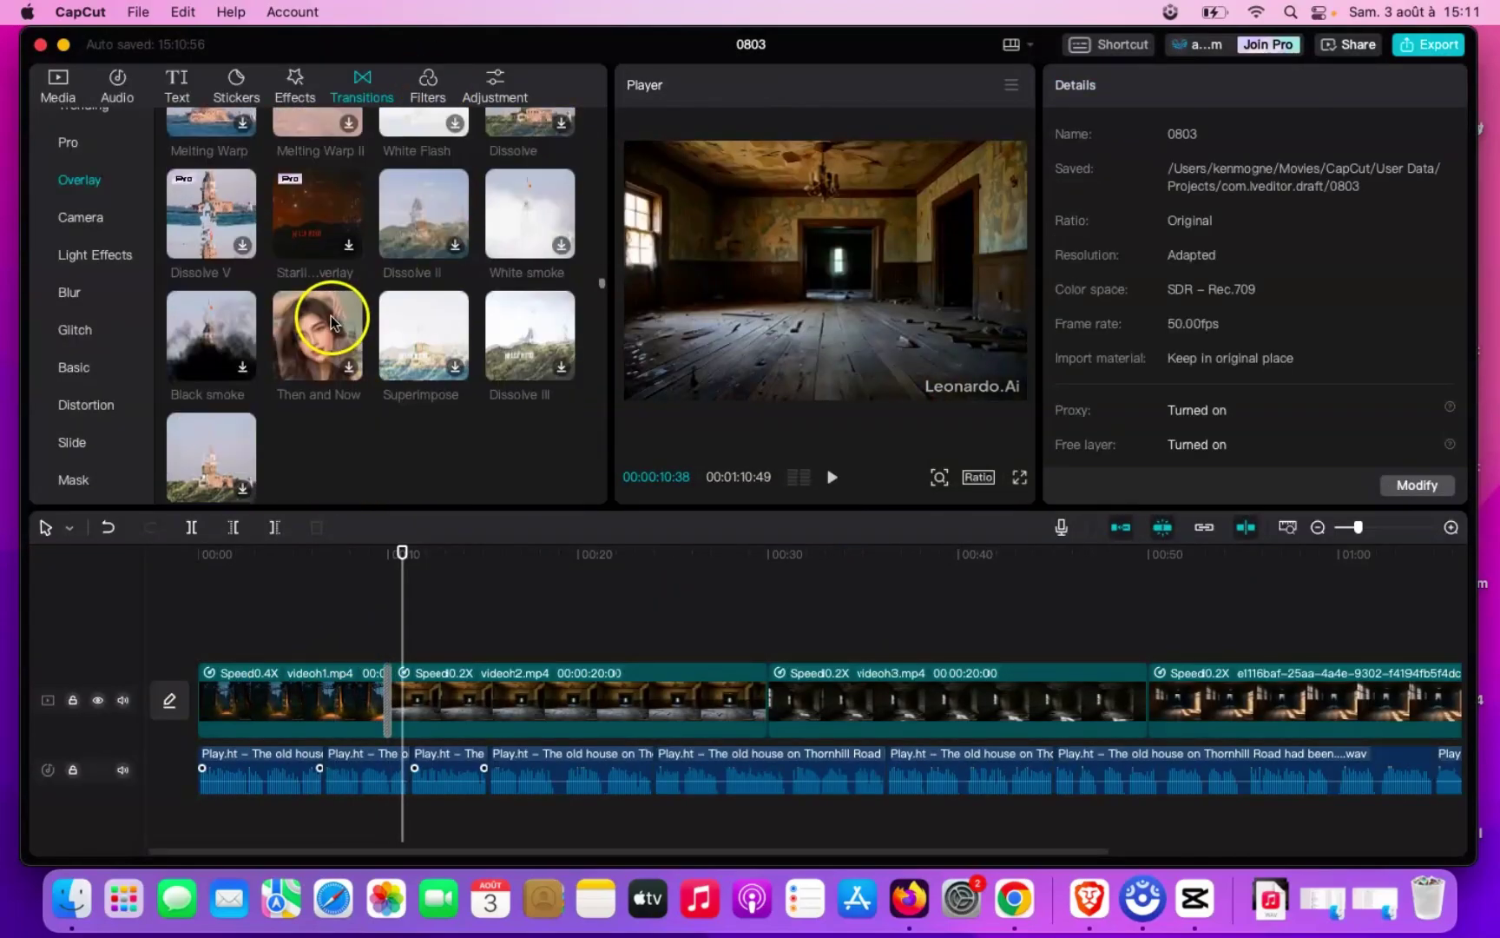
pyautogui.moveTo(321, 325); pyautogui.dragTo(766, 686)
pyautogui.scroll(4, 445, 378)
pyautogui.scroll(-3, 445, 379)
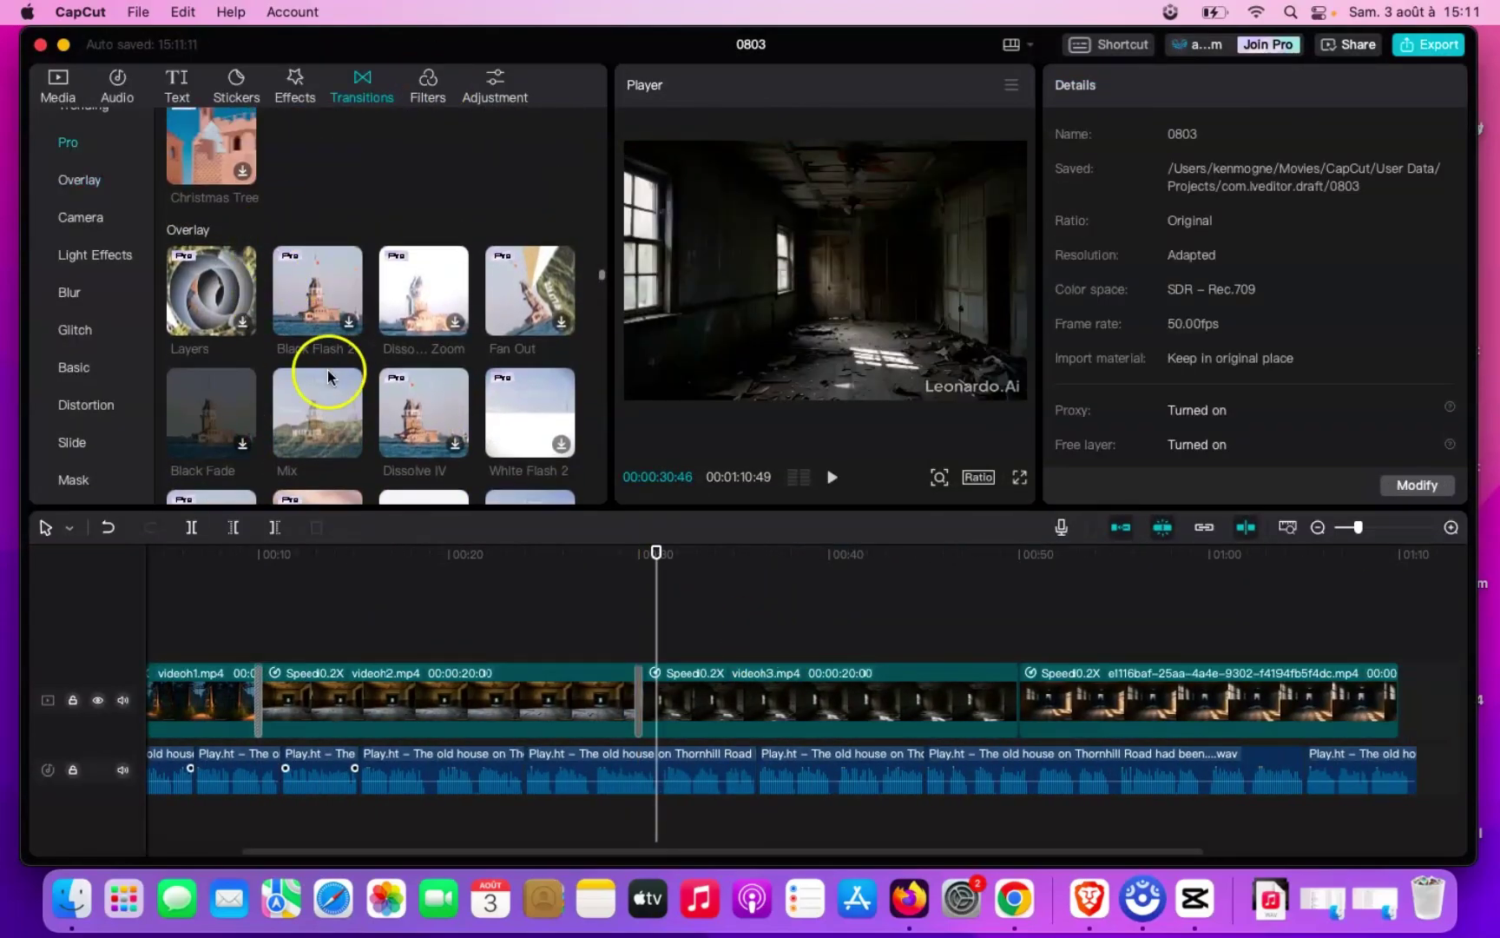
pyautogui.moveTo(424, 343); pyautogui.dragTo(1016, 699)
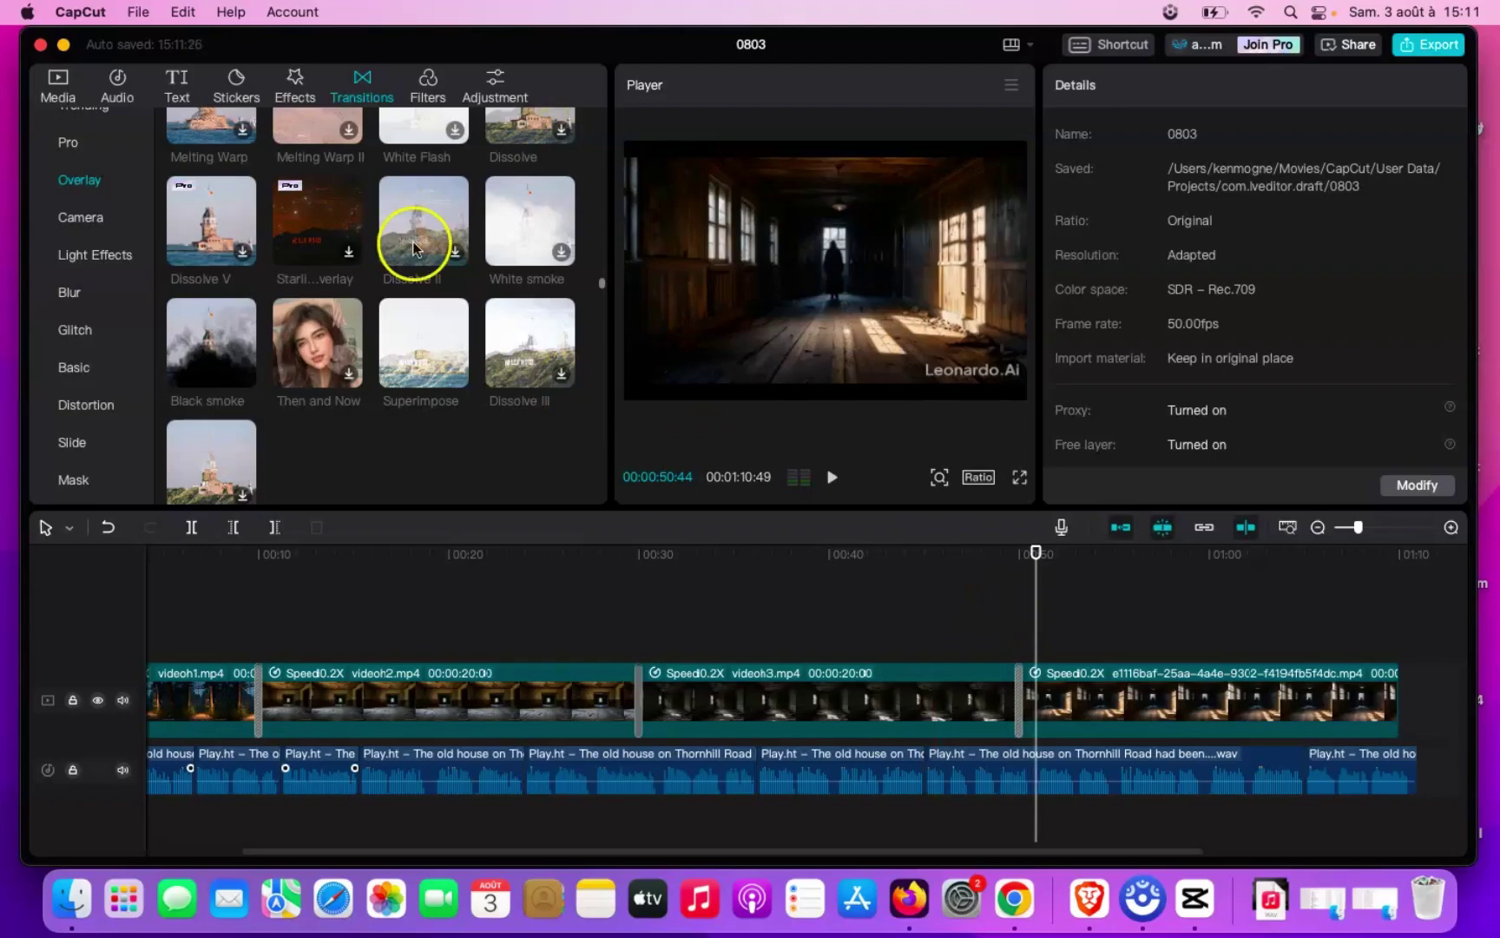
# Apply Blur to the first clip and Rebound Swing to the second, then preview
pyautogui.hscroll(-2, 368, 693)
pyautogui.click(245, 608)
pyautogui.click(295, 87)
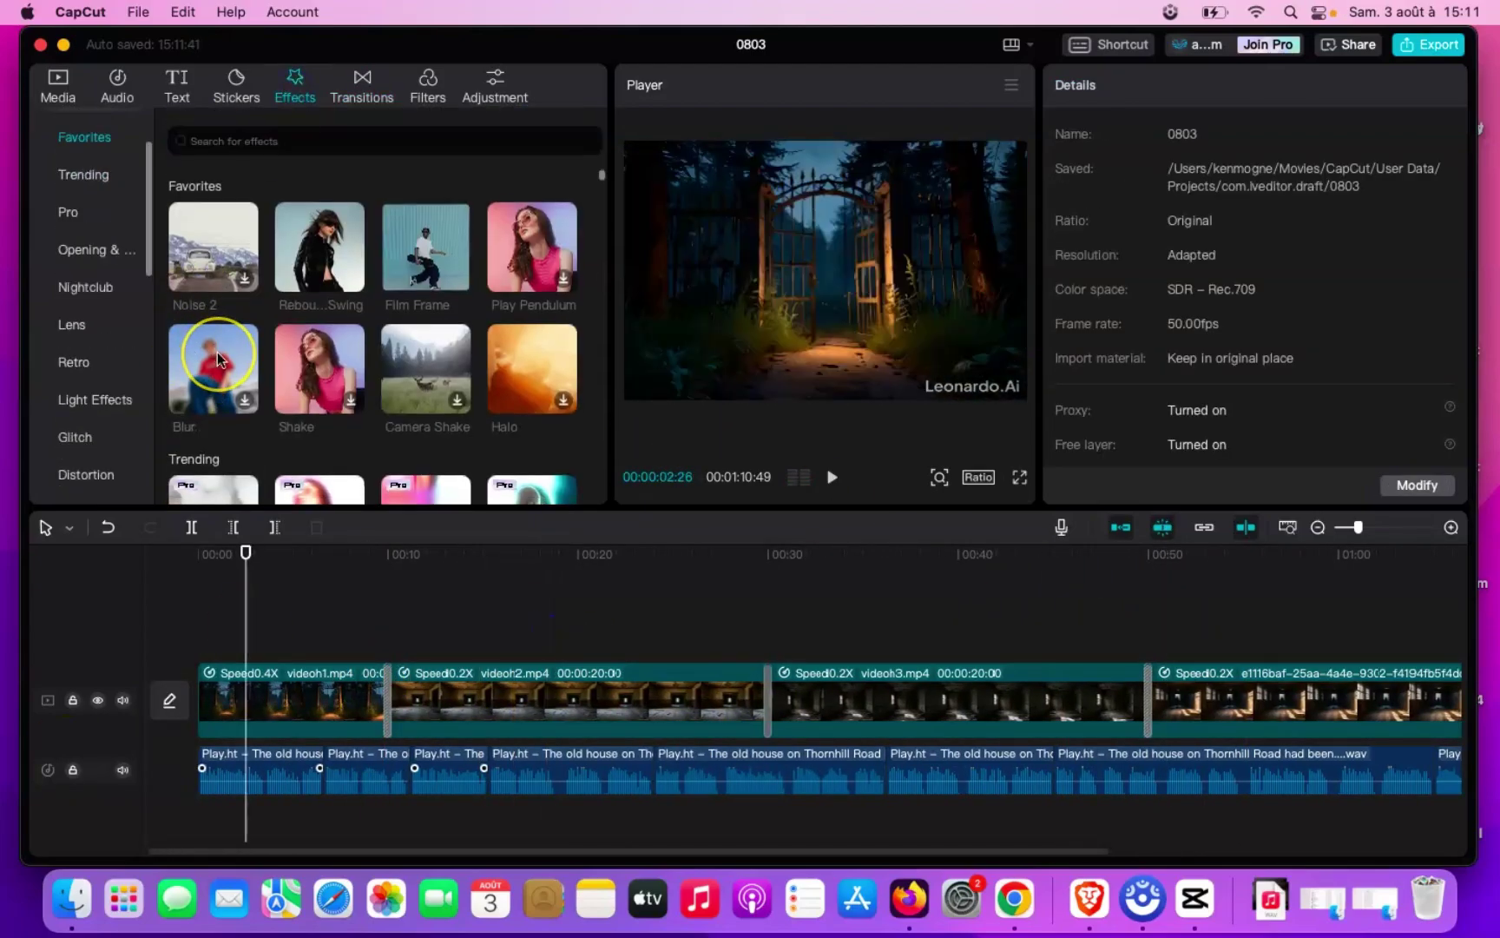
pyautogui.moveTo(217, 360); pyautogui.dragTo(274, 690)
pyautogui.click(274, 622)
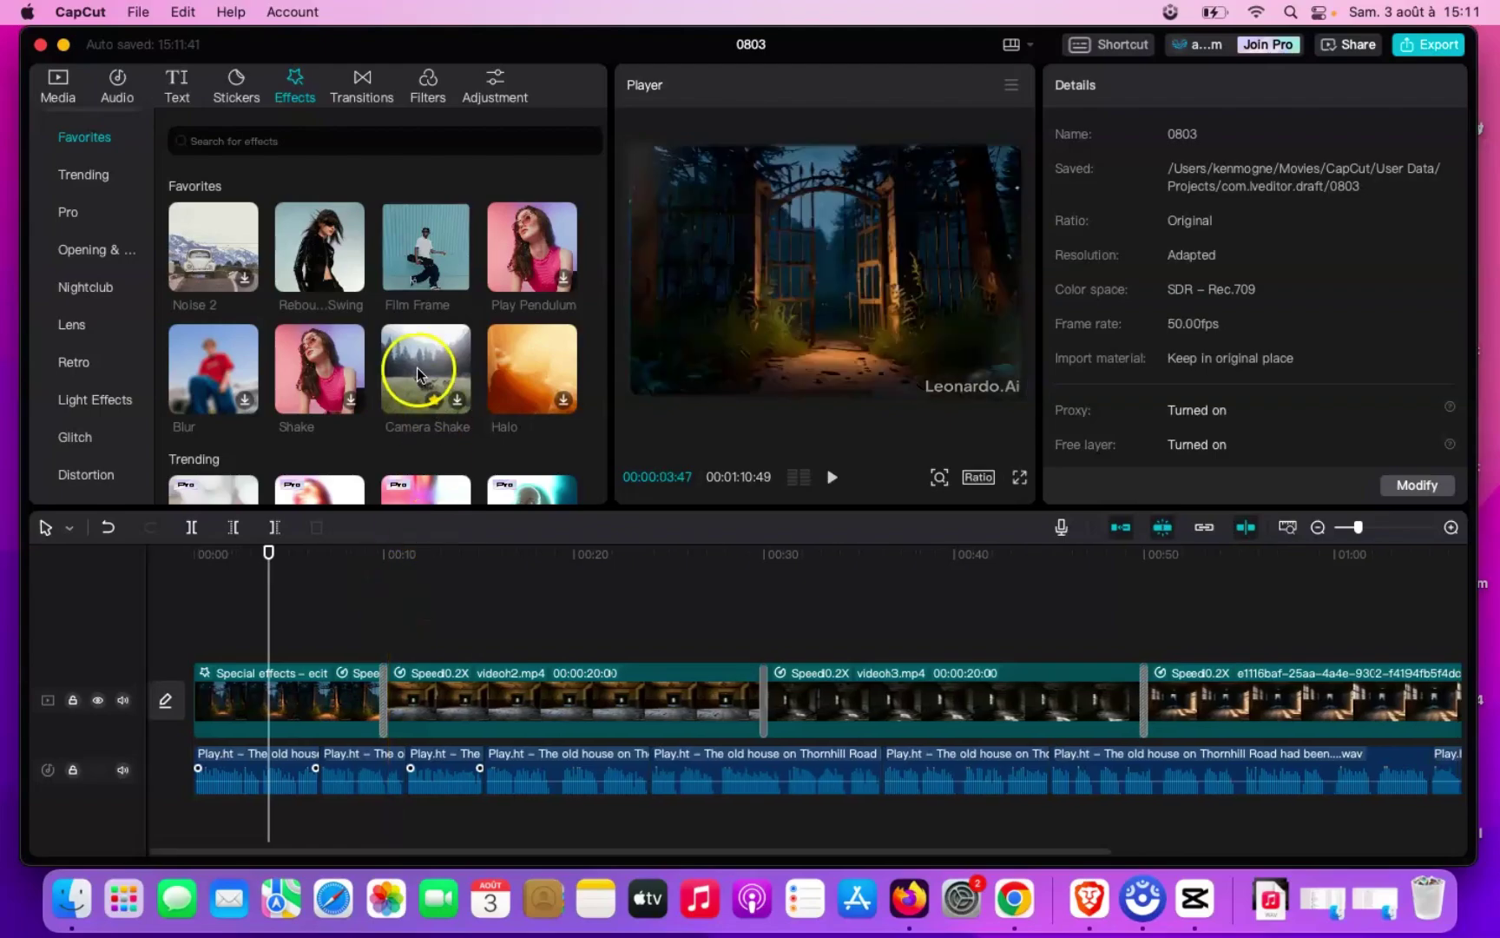
pyautogui.moveTo(428, 653); pyautogui.dragTo(518, 613)
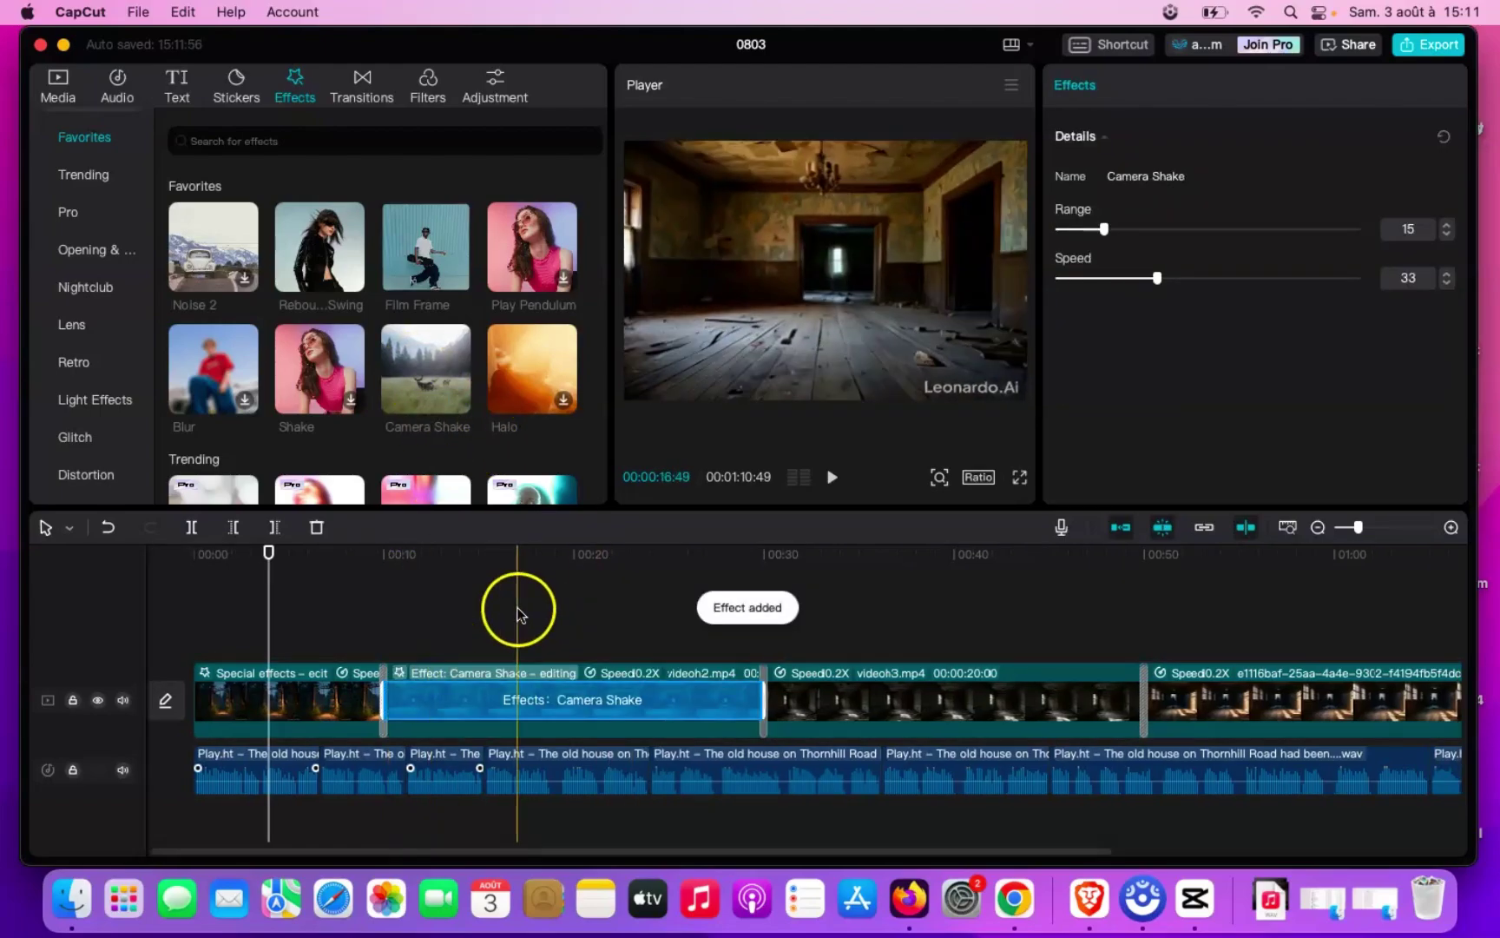
pyautogui.press('super+z')
pyautogui.click(476, 658)
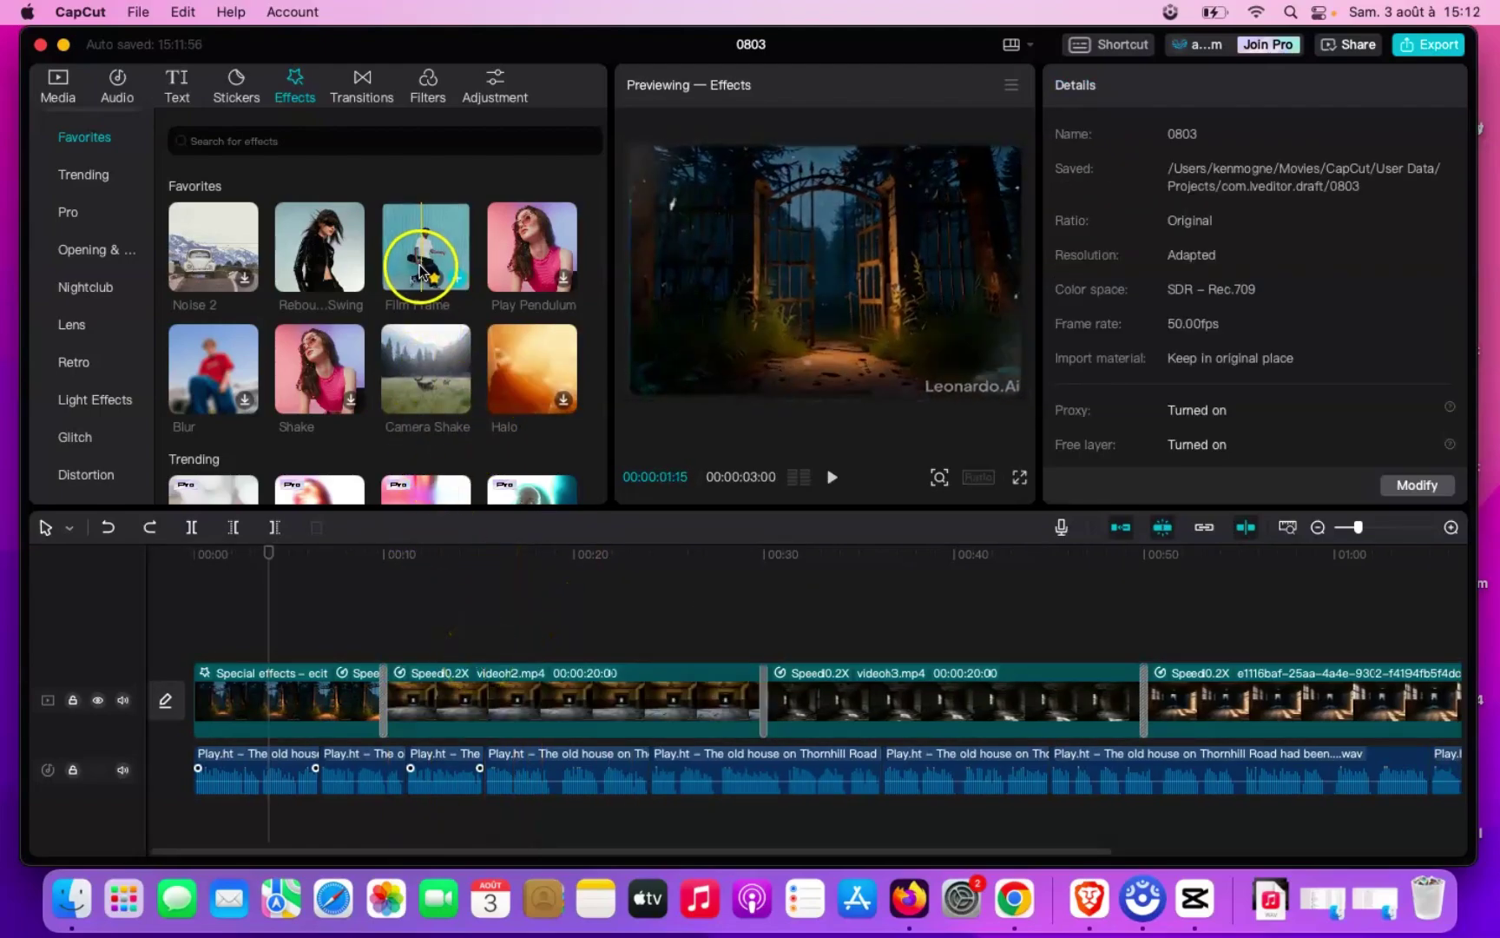
pyautogui.moveTo(330, 254); pyautogui.dragTo(567, 623)
pyautogui.click(504, 627)
pyautogui.press('space')
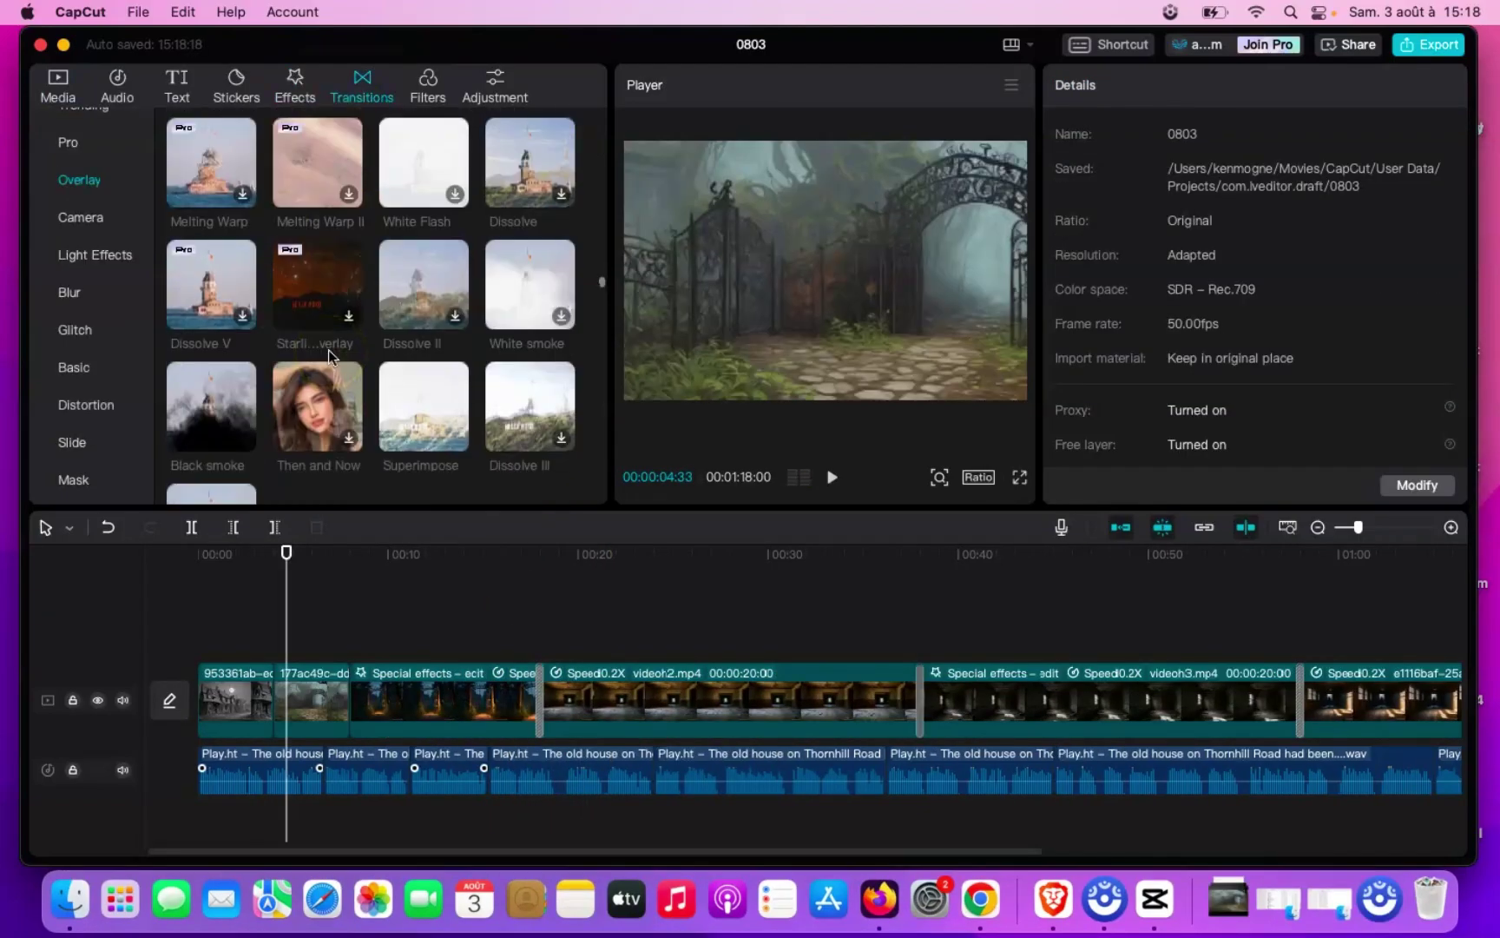
# Put a Dissolve transition between the second and third clips and preview it
pyautogui.click(73, 180)
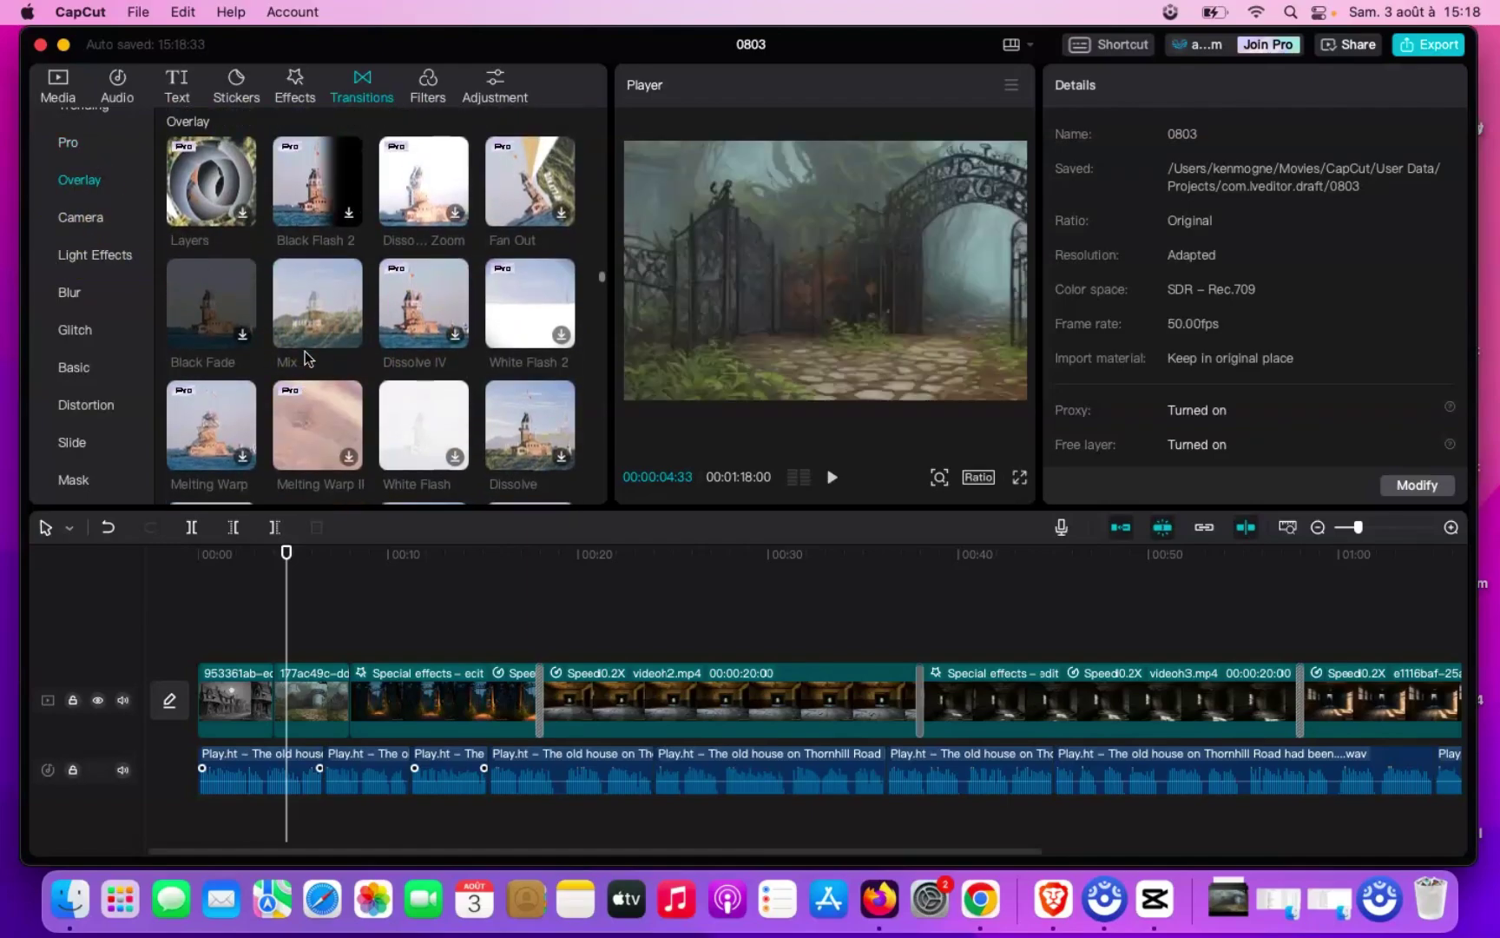
pyautogui.moveTo(529, 347); pyautogui.dragTo(350, 700)
pyautogui.click(342, 623)
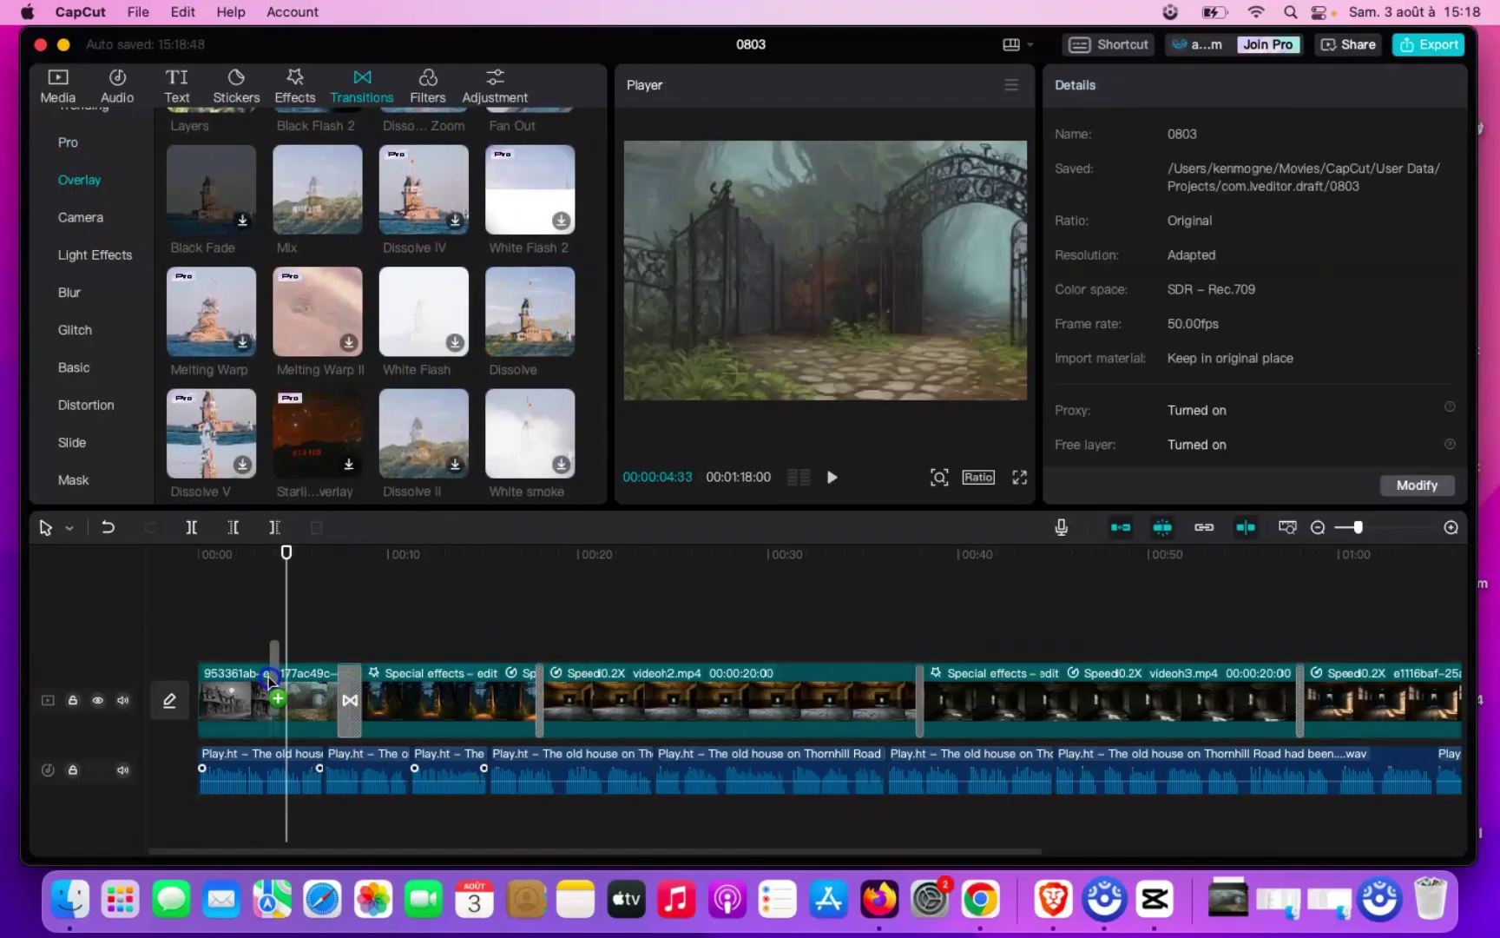
pyautogui.press('space')
# Set the videoh2 clip's speed to 0.3x
pyautogui.hscroll(5, 579, 644)
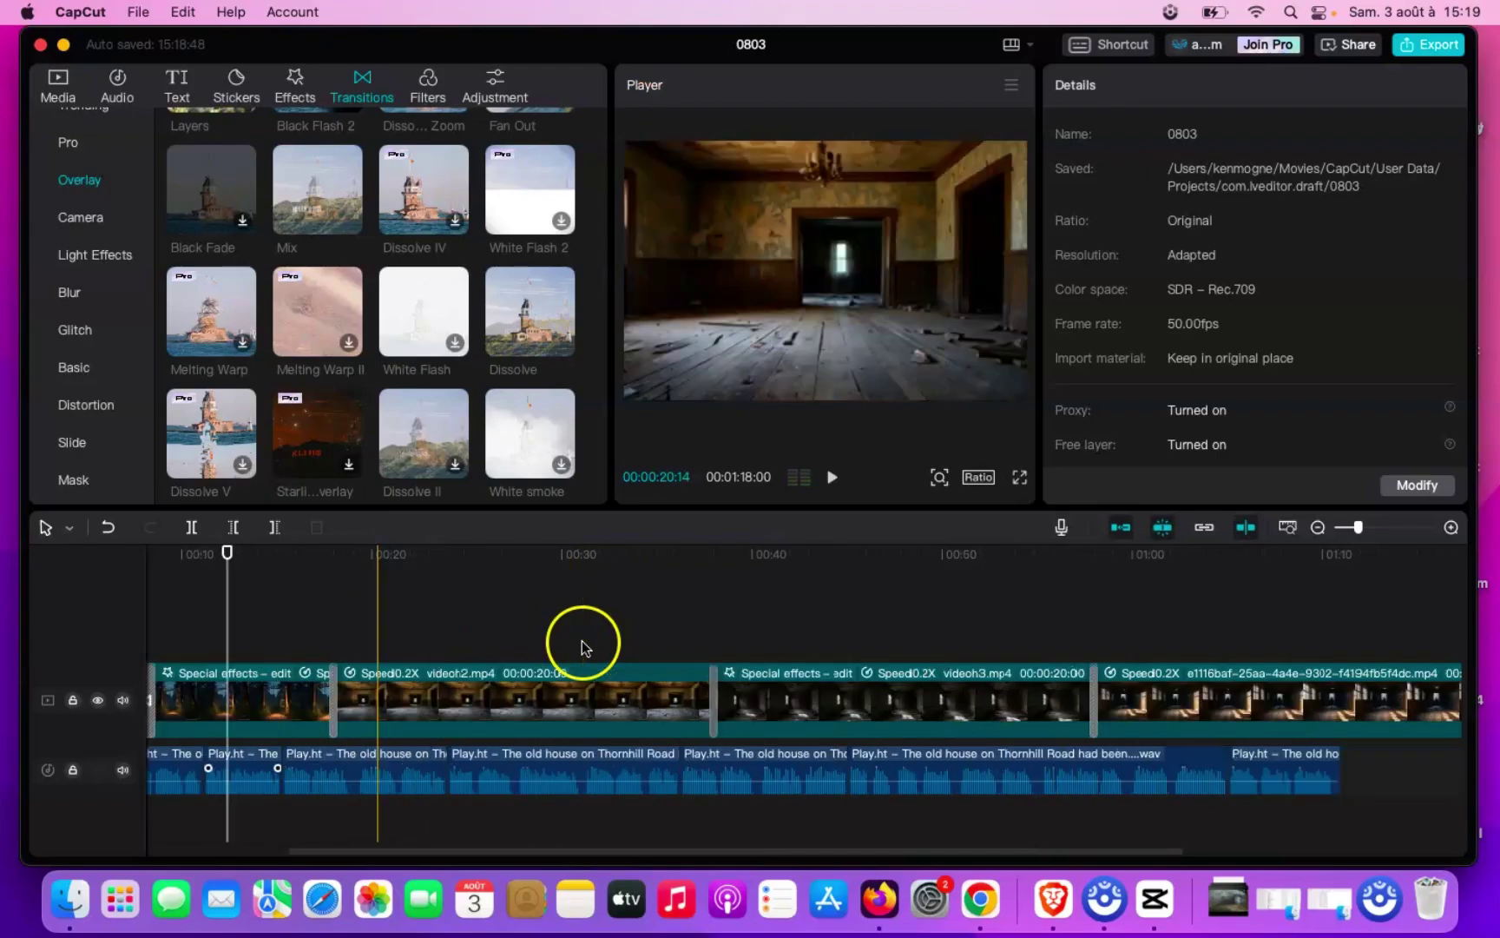
pyautogui.click(729, 694)
pyautogui.click(1134, 230)
pyautogui.hscroll(-5, 653, 606)
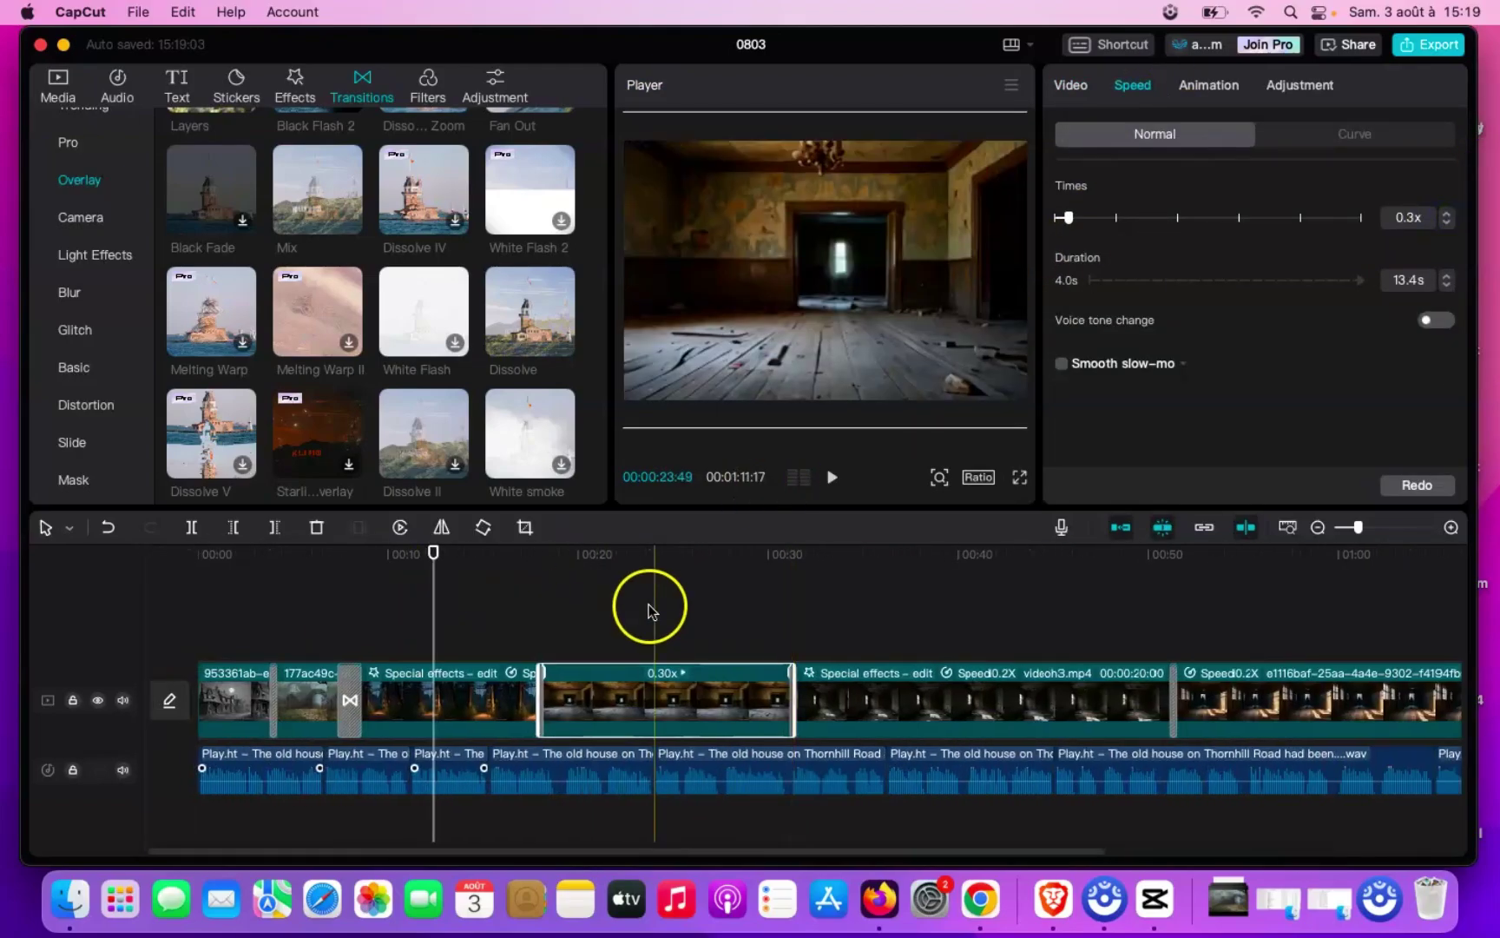
# Move the playhead just past 00:10 and select the third clip
pyautogui.click(494, 599)
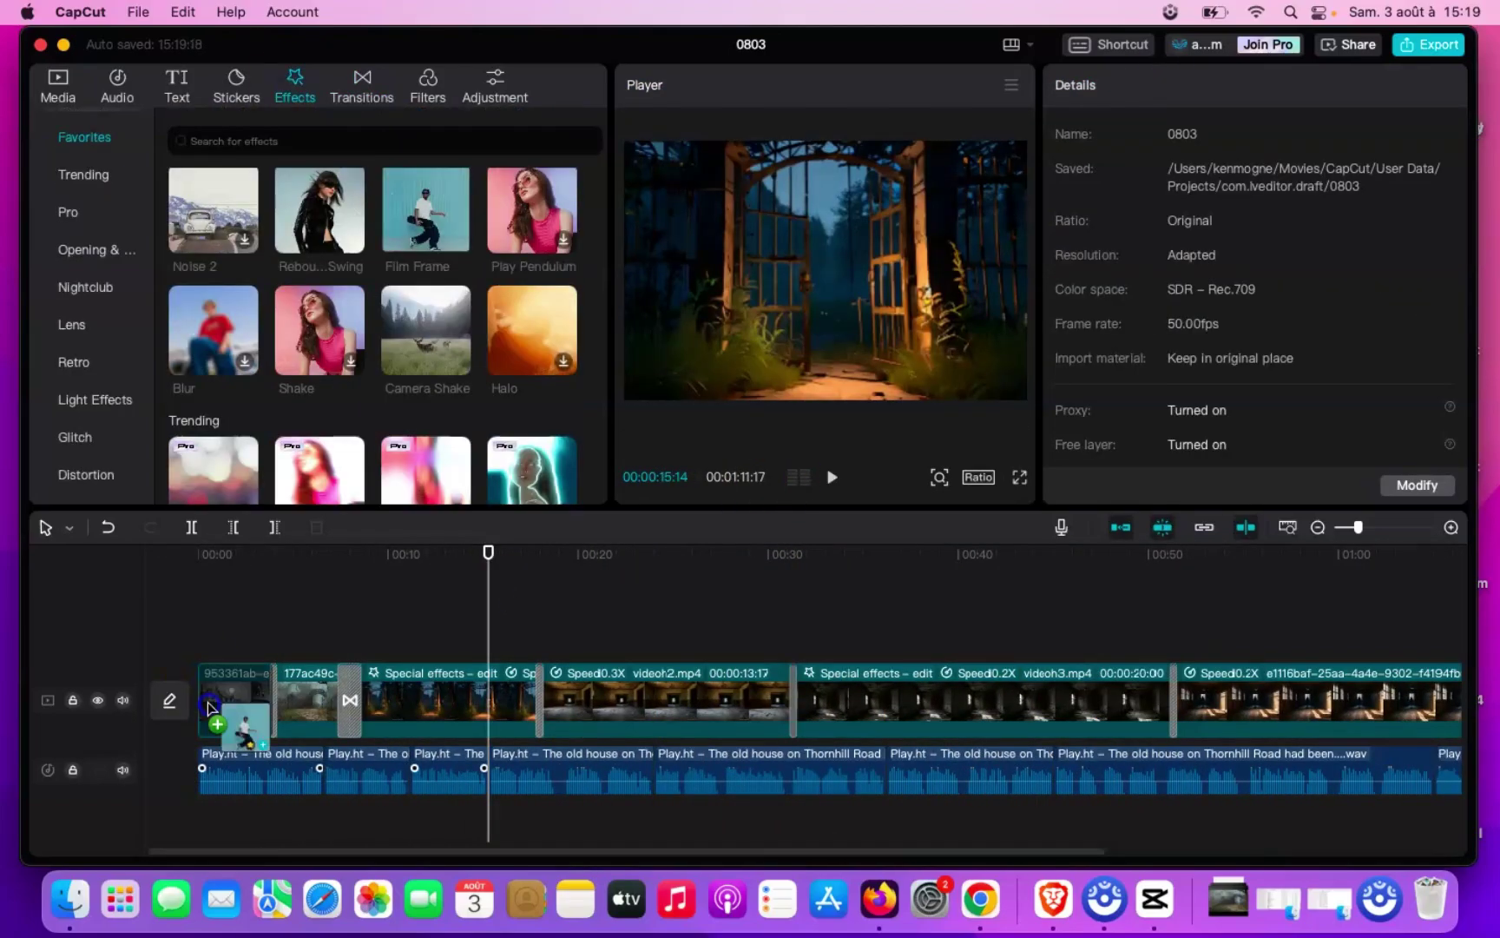
pyautogui.moveTo(209, 707); pyautogui.dragTo(209, 708)
pyautogui.click(435, 636)
pyautogui.click(443, 699)
pyautogui.scroll(-1, 260, 303)
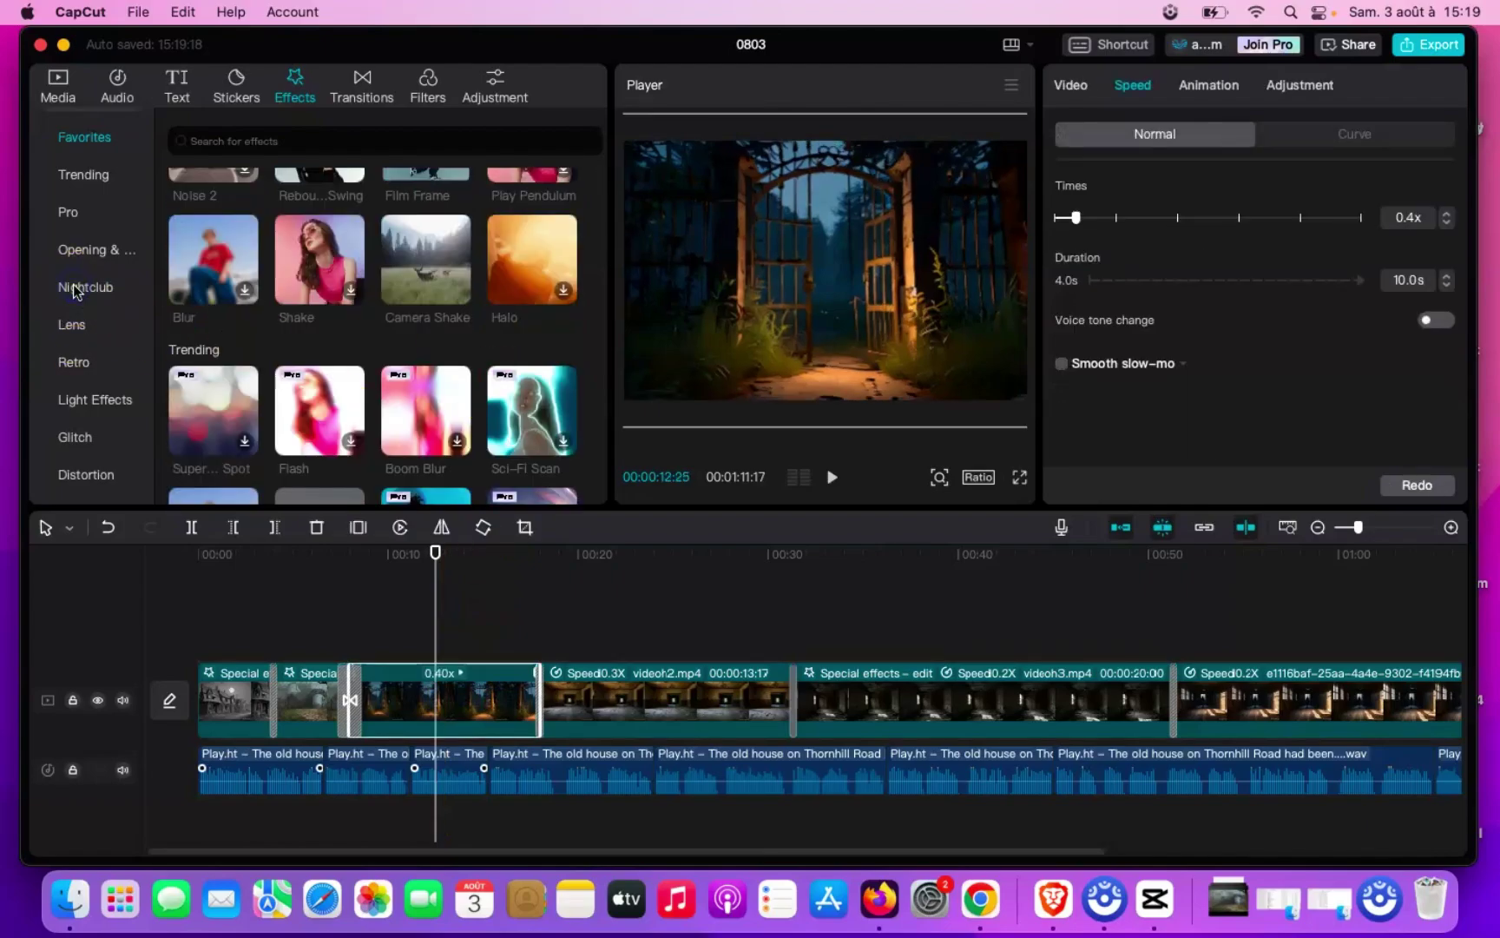
# Preview Dark effects: Floating Ghosts, Magic, Black Feathers and Silhouette
pyautogui.click(74, 289)
pyautogui.click(79, 442)
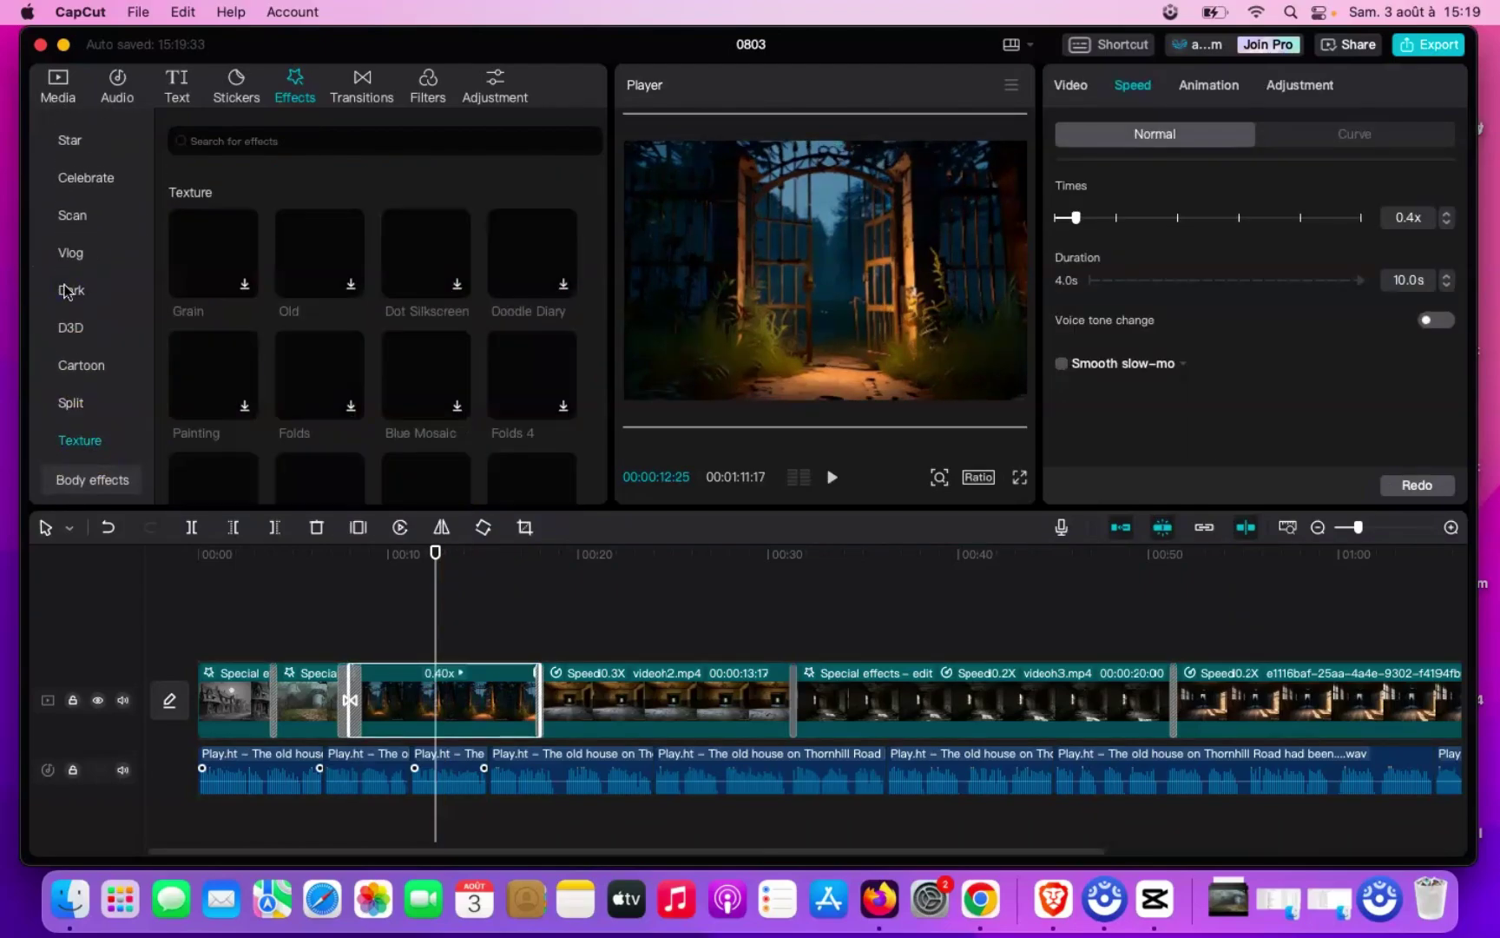
pyautogui.click(71, 290)
pyautogui.scroll(-3, 348, 365)
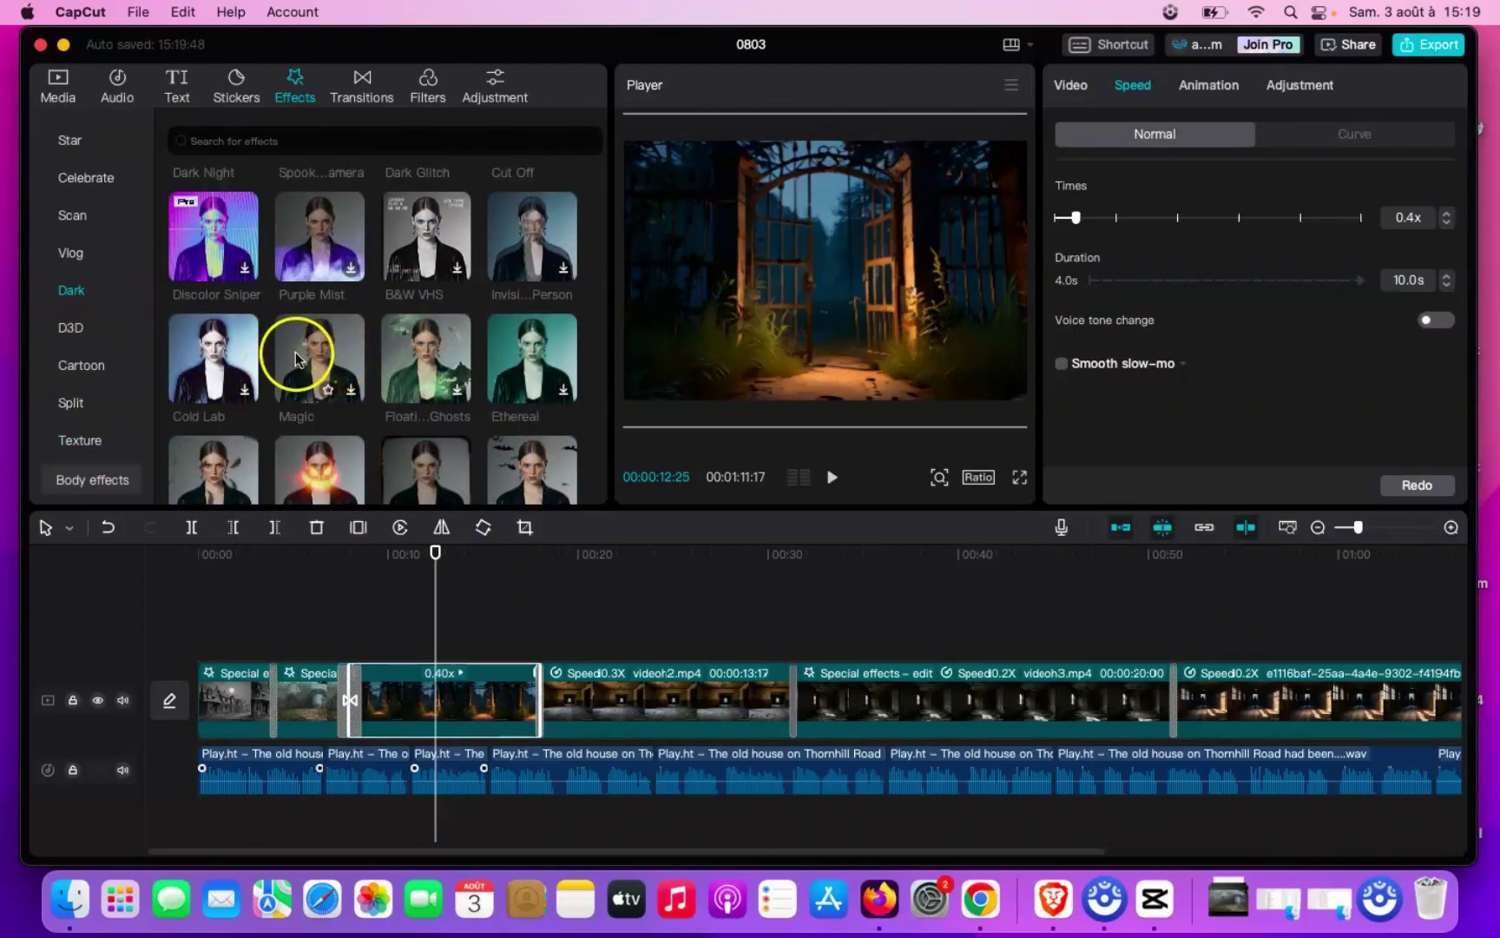
pyautogui.click(407, 352)
pyautogui.scroll(-1, 374, 330)
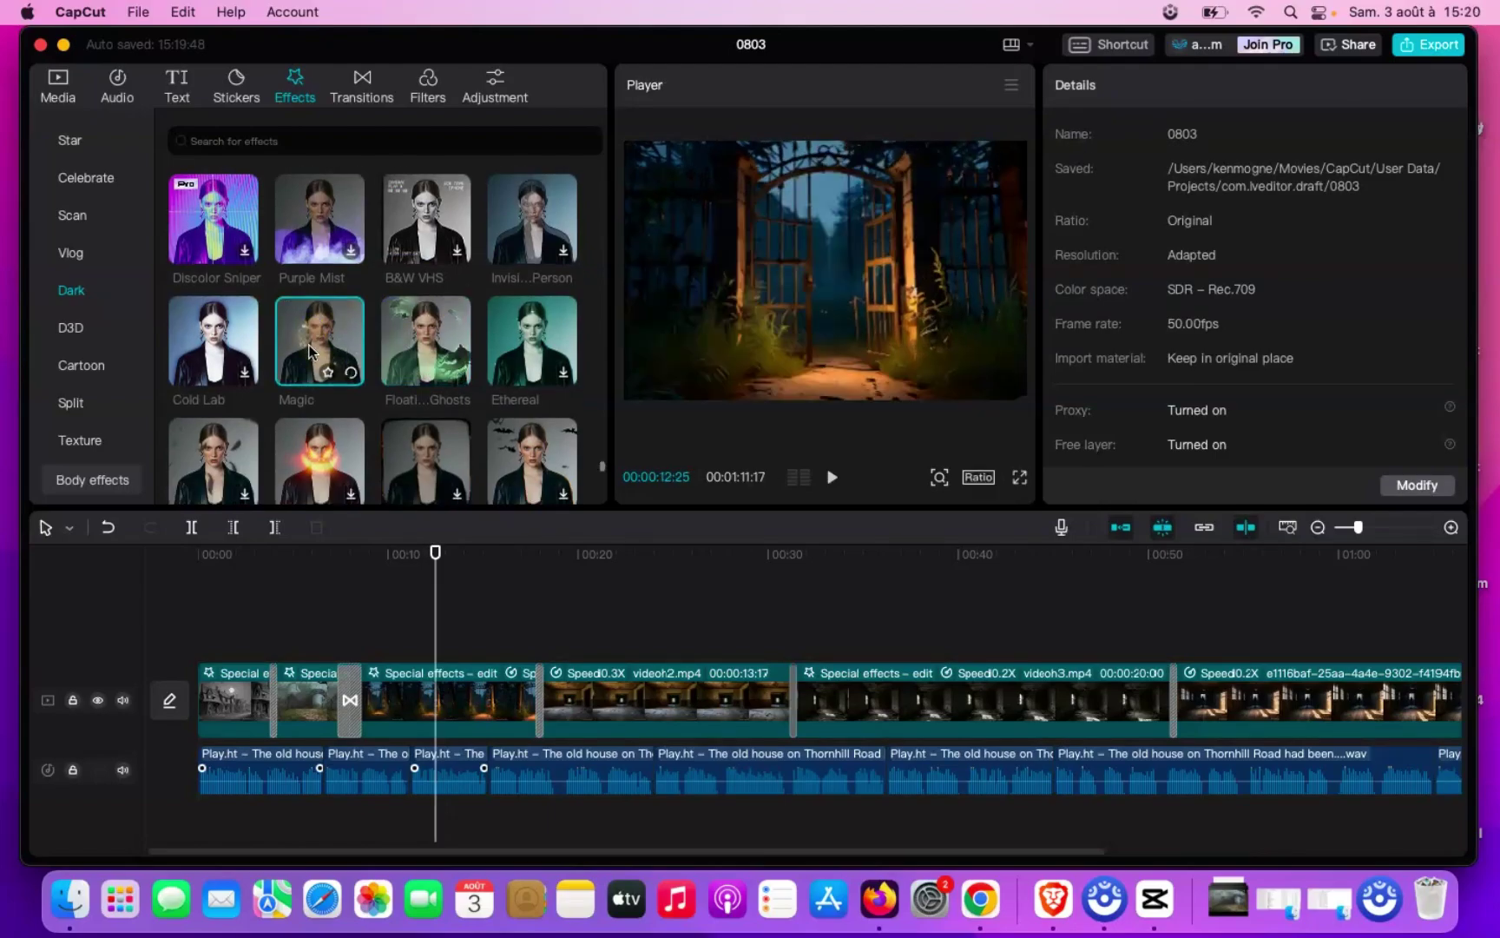
pyautogui.click(341, 313)
pyautogui.click(213, 417)
pyautogui.scroll(-1, 217, 373)
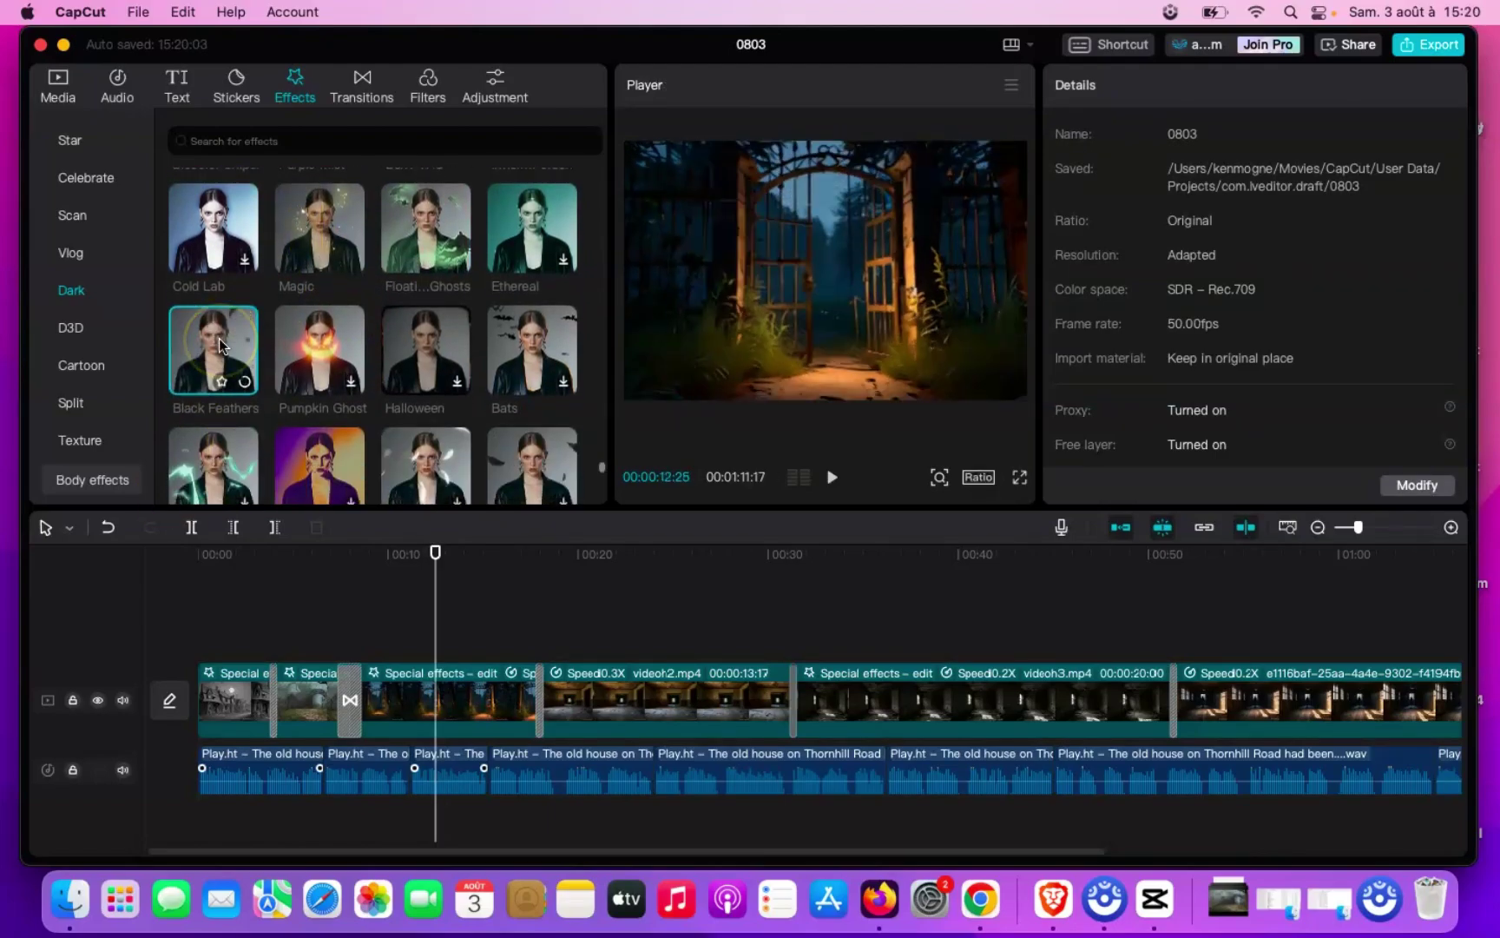
pyautogui.scroll(-2, 234, 402)
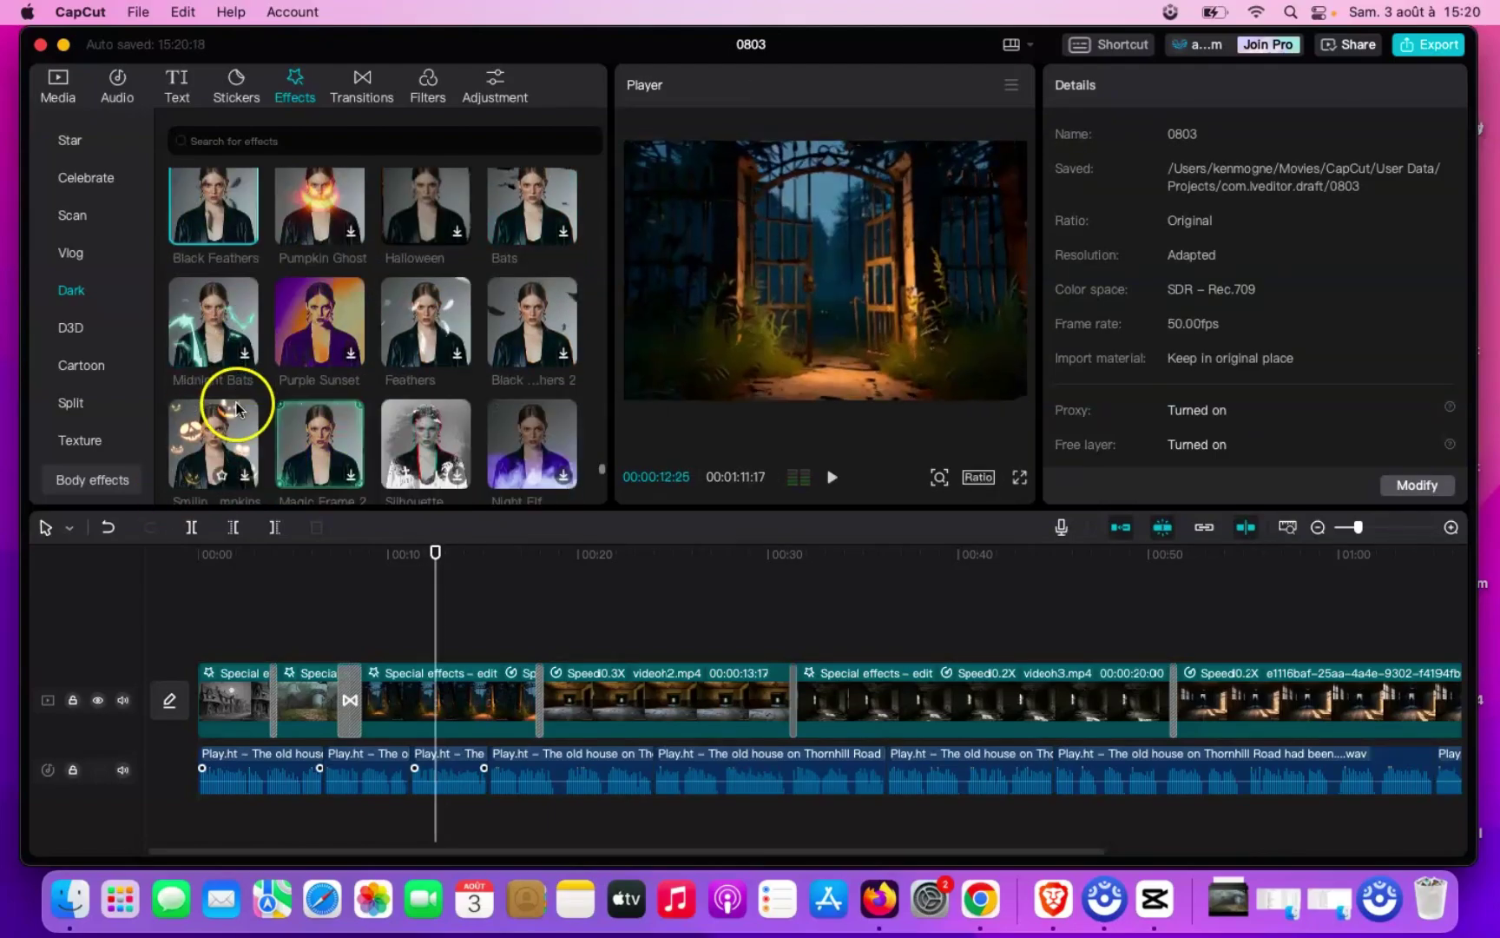
pyautogui.click(428, 369)
pyautogui.scroll(-3, 261, 364)
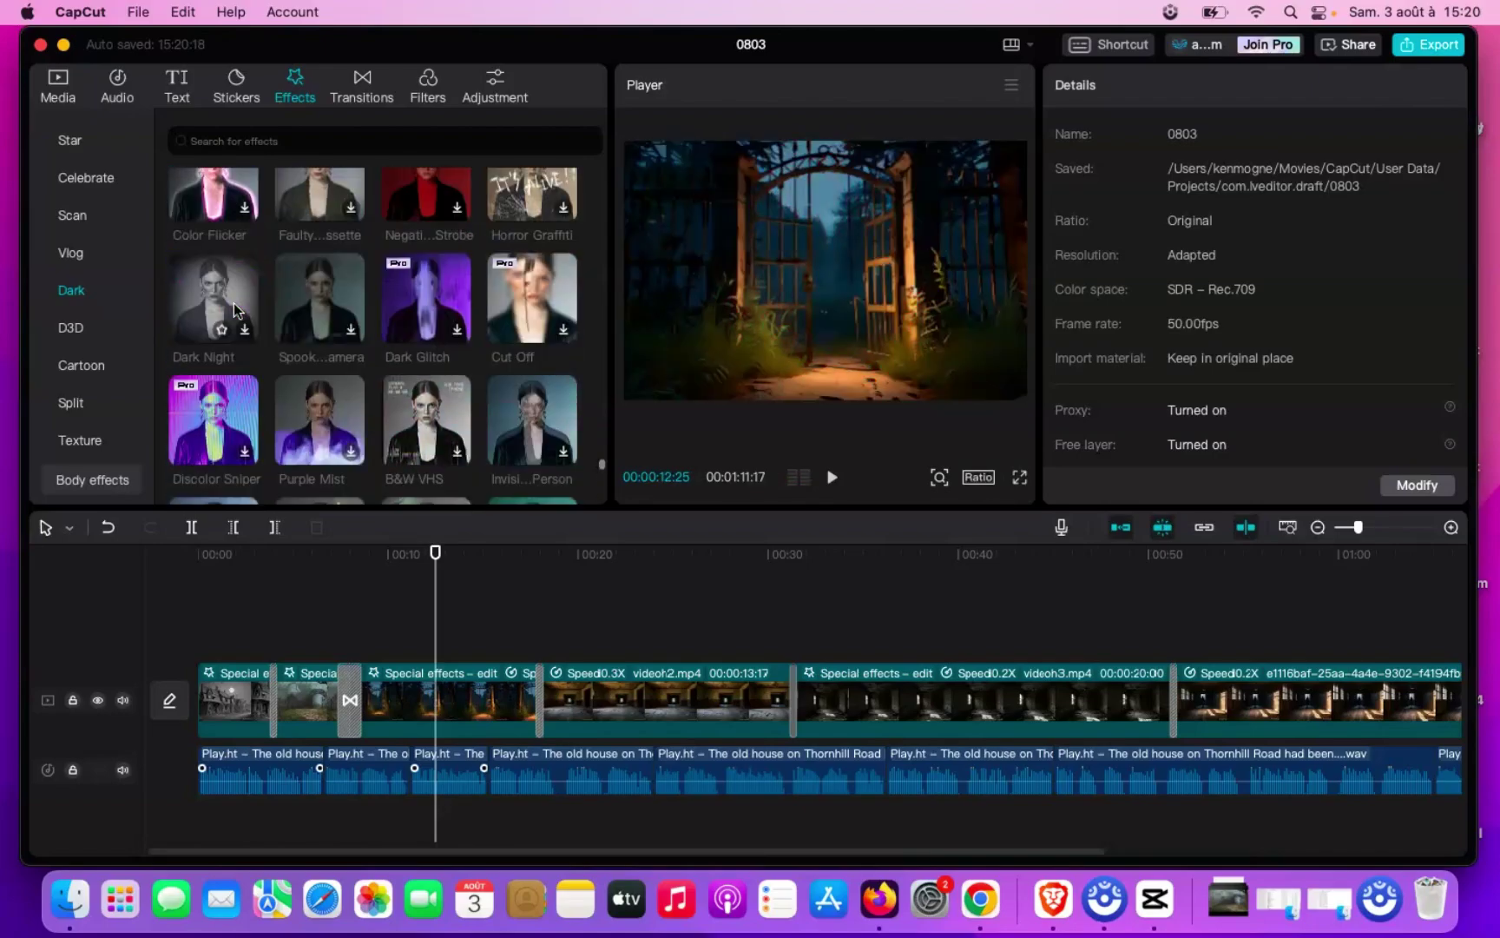
# Browse the Texture, TV, Scan and Light Effects categories
pyautogui.click(87, 432)
pyautogui.scroll(4, 94, 369)
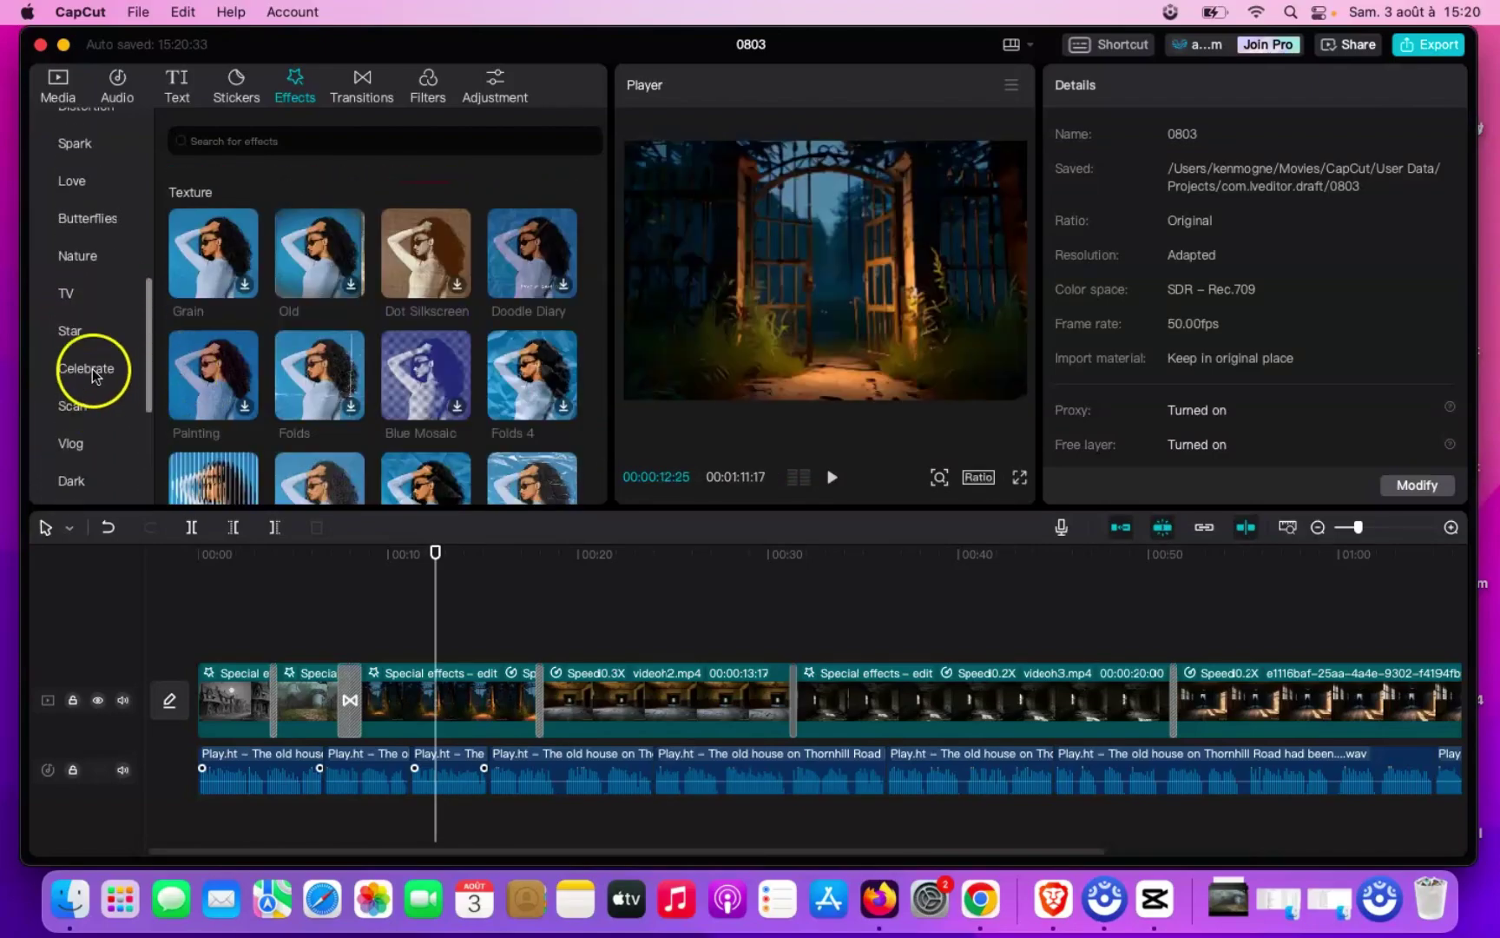
pyautogui.click(92, 275)
pyautogui.click(99, 368)
pyautogui.scroll(4, 99, 374)
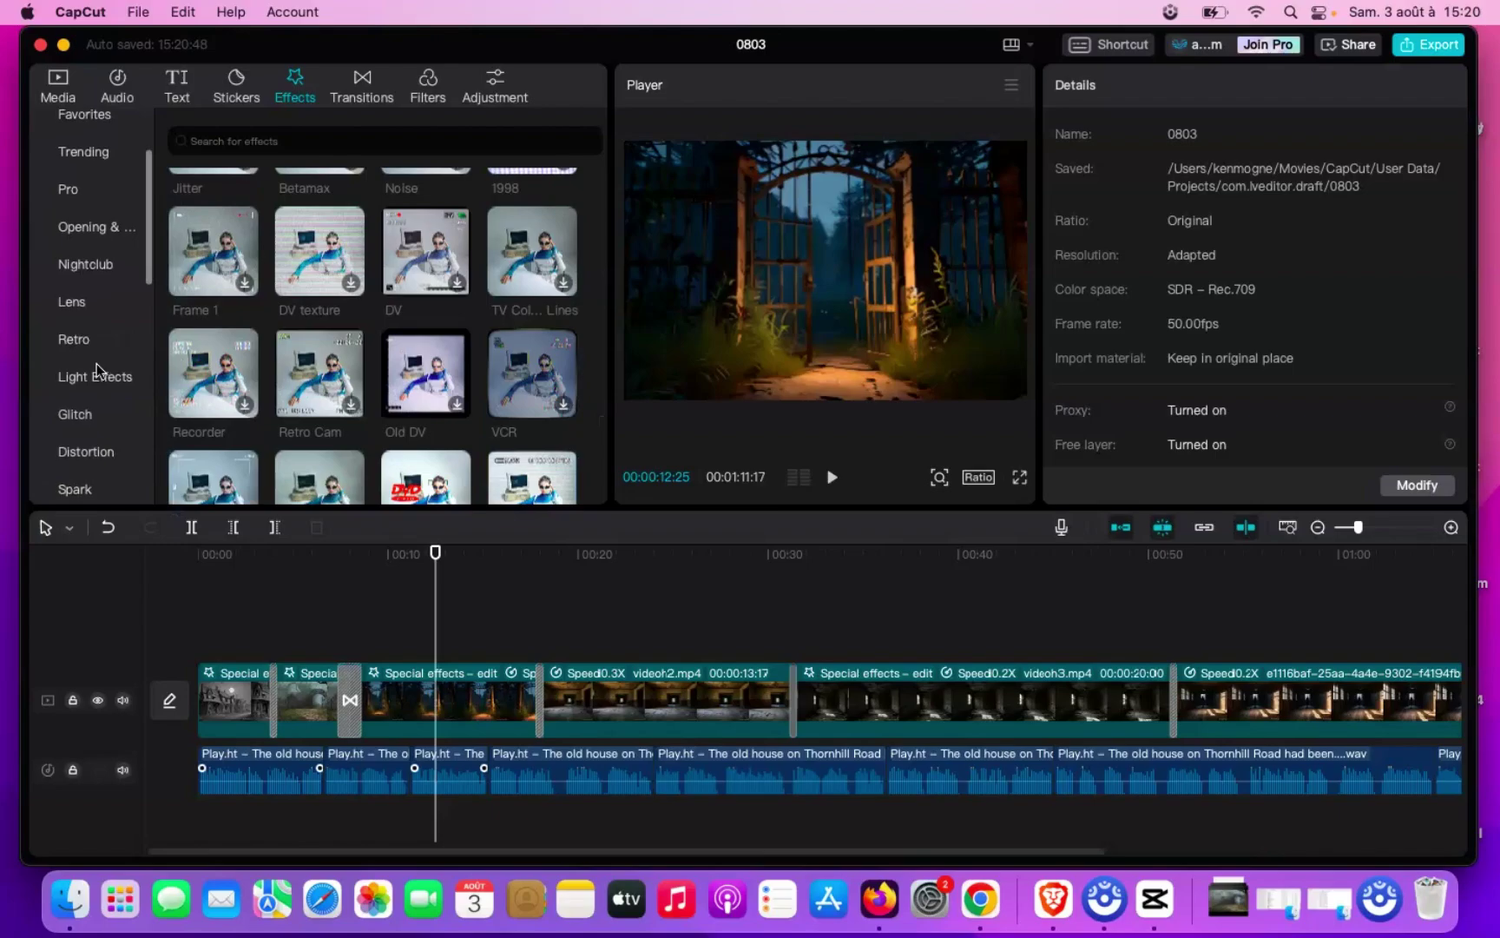
pyautogui.click(101, 380)
pyautogui.scroll(-3, 102, 382)
pyautogui.scroll(-5, 373, 347)
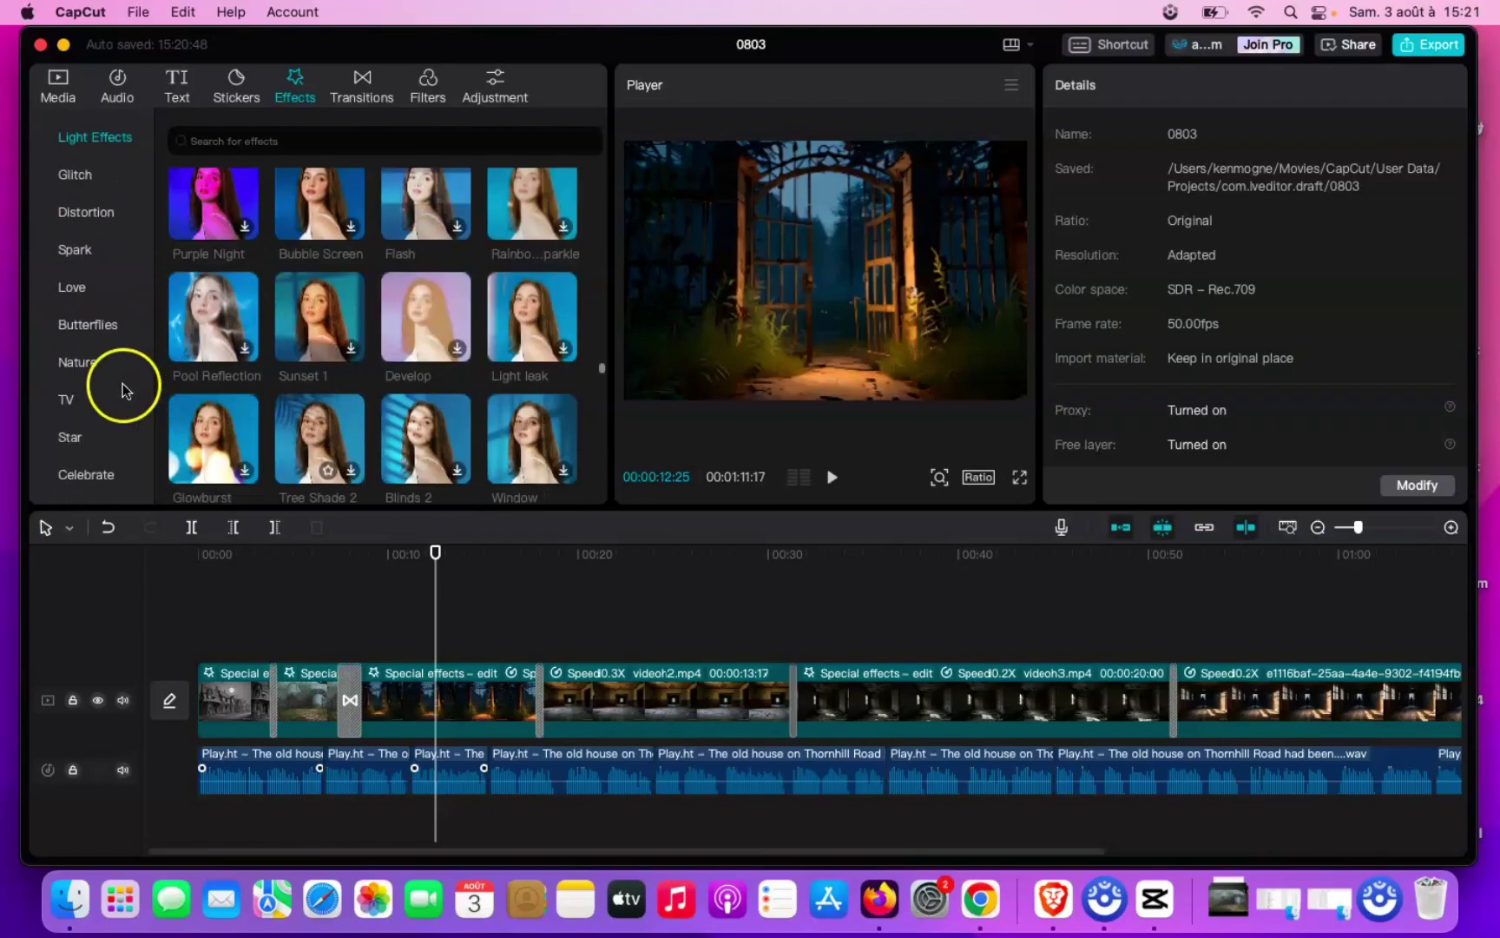
pyautogui.scroll(4, 98, 343)
pyautogui.scroll(-3, 98, 343)
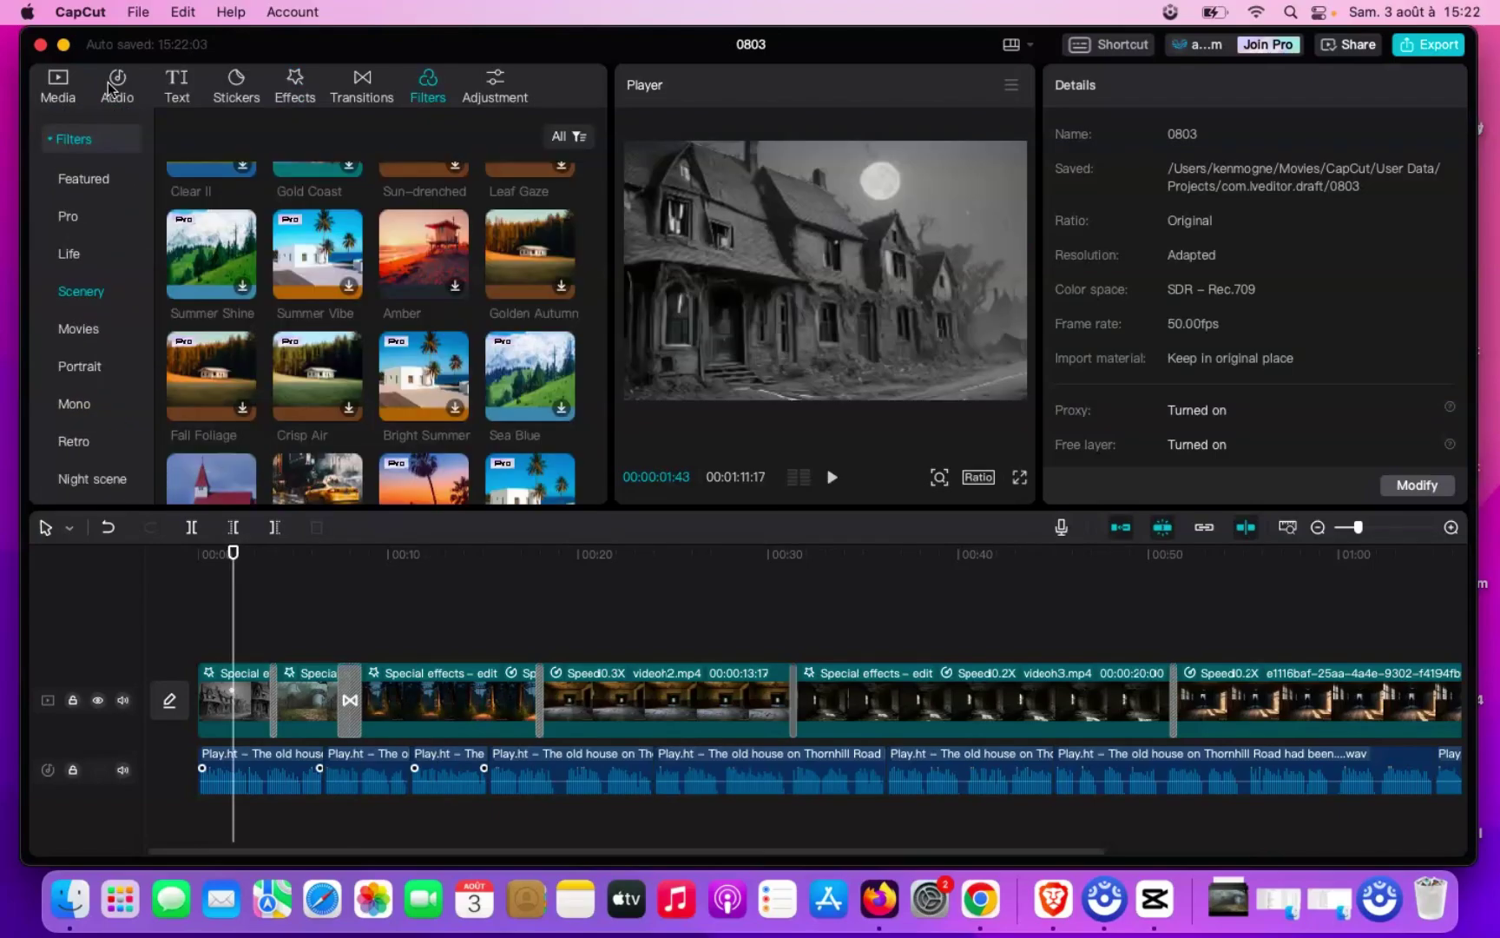
# Preview the Thunder sound effect and add it to the timeline at the playhead
pyautogui.click(117, 87)
pyautogui.click(241, 142)
pyautogui.press('Return')
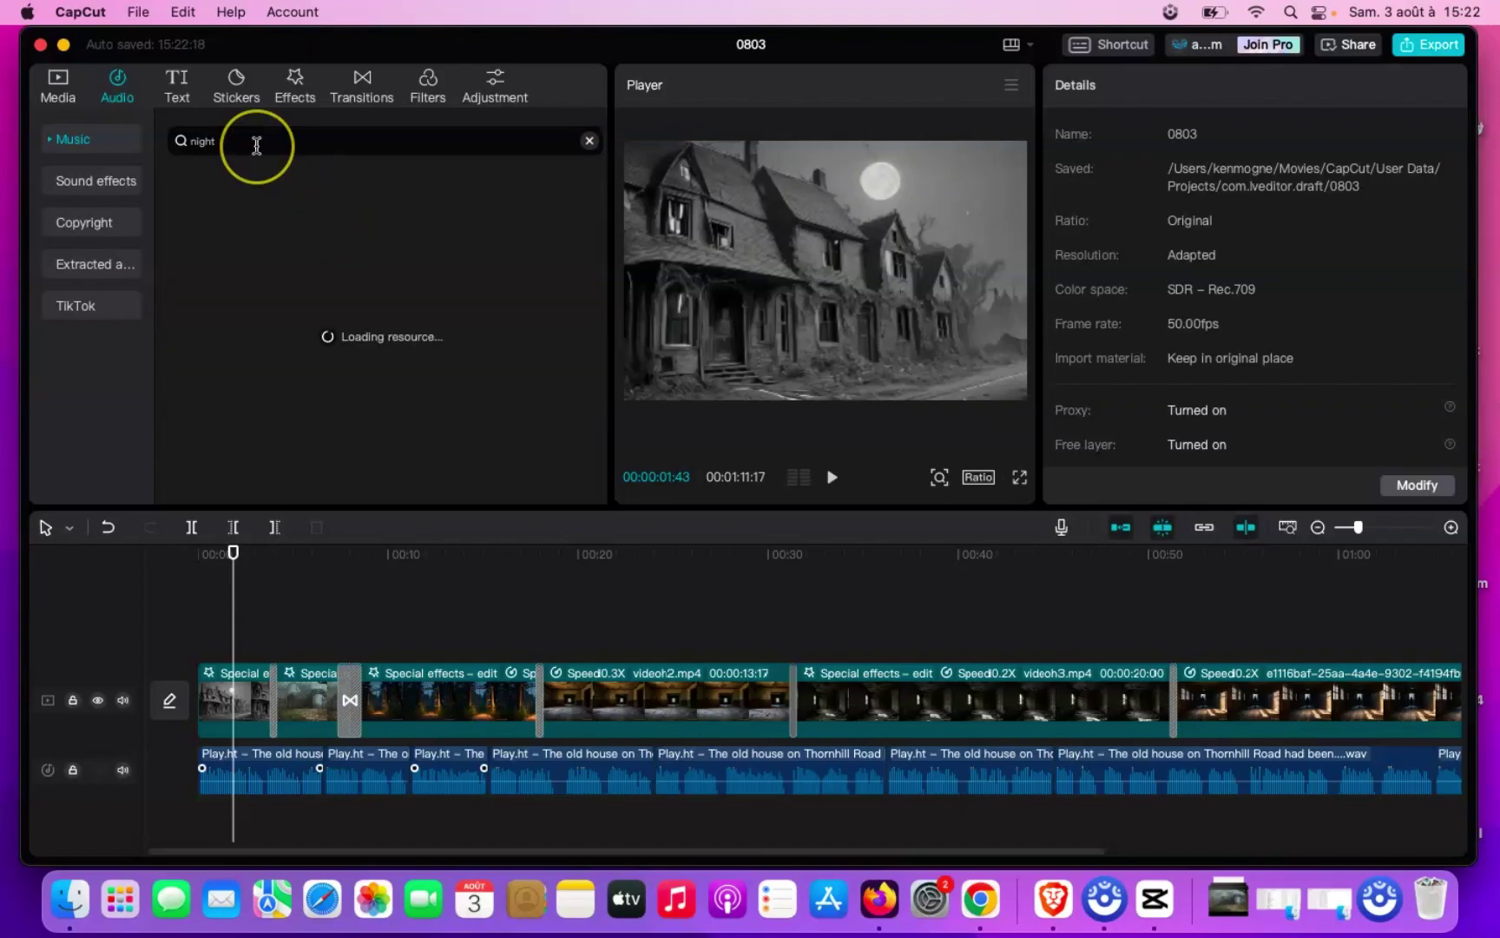
pyautogui.click(95, 181)
pyautogui.scroll(-1, 224, 262)
pyautogui.click(461, 314)
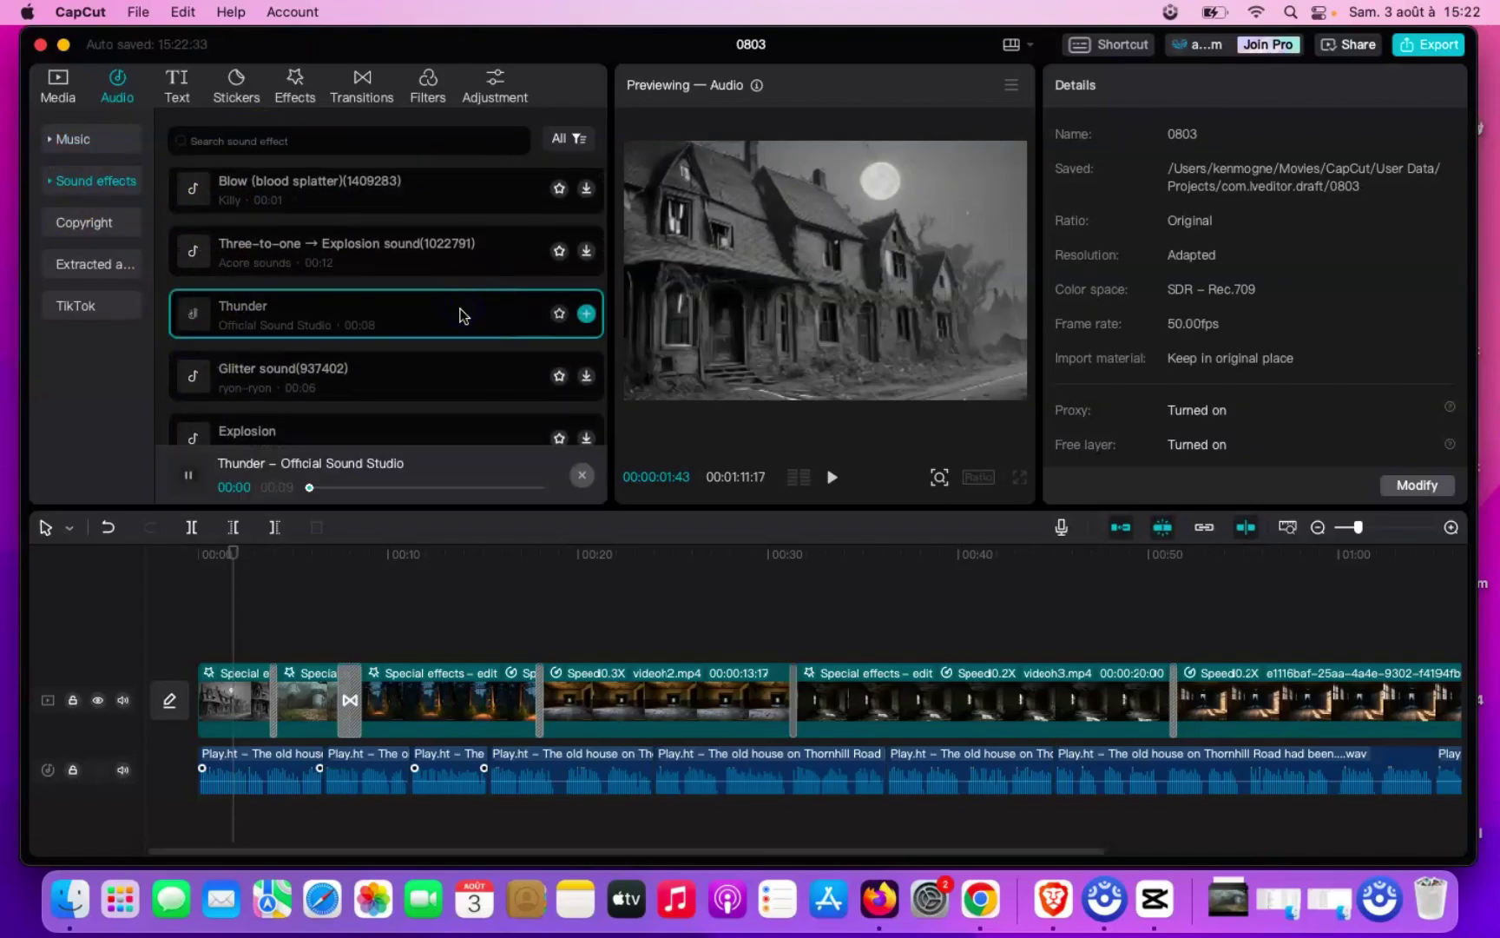
pyautogui.press('XF86AudioLowerVolume')
pyautogui.scroll(-2, 287, 373)
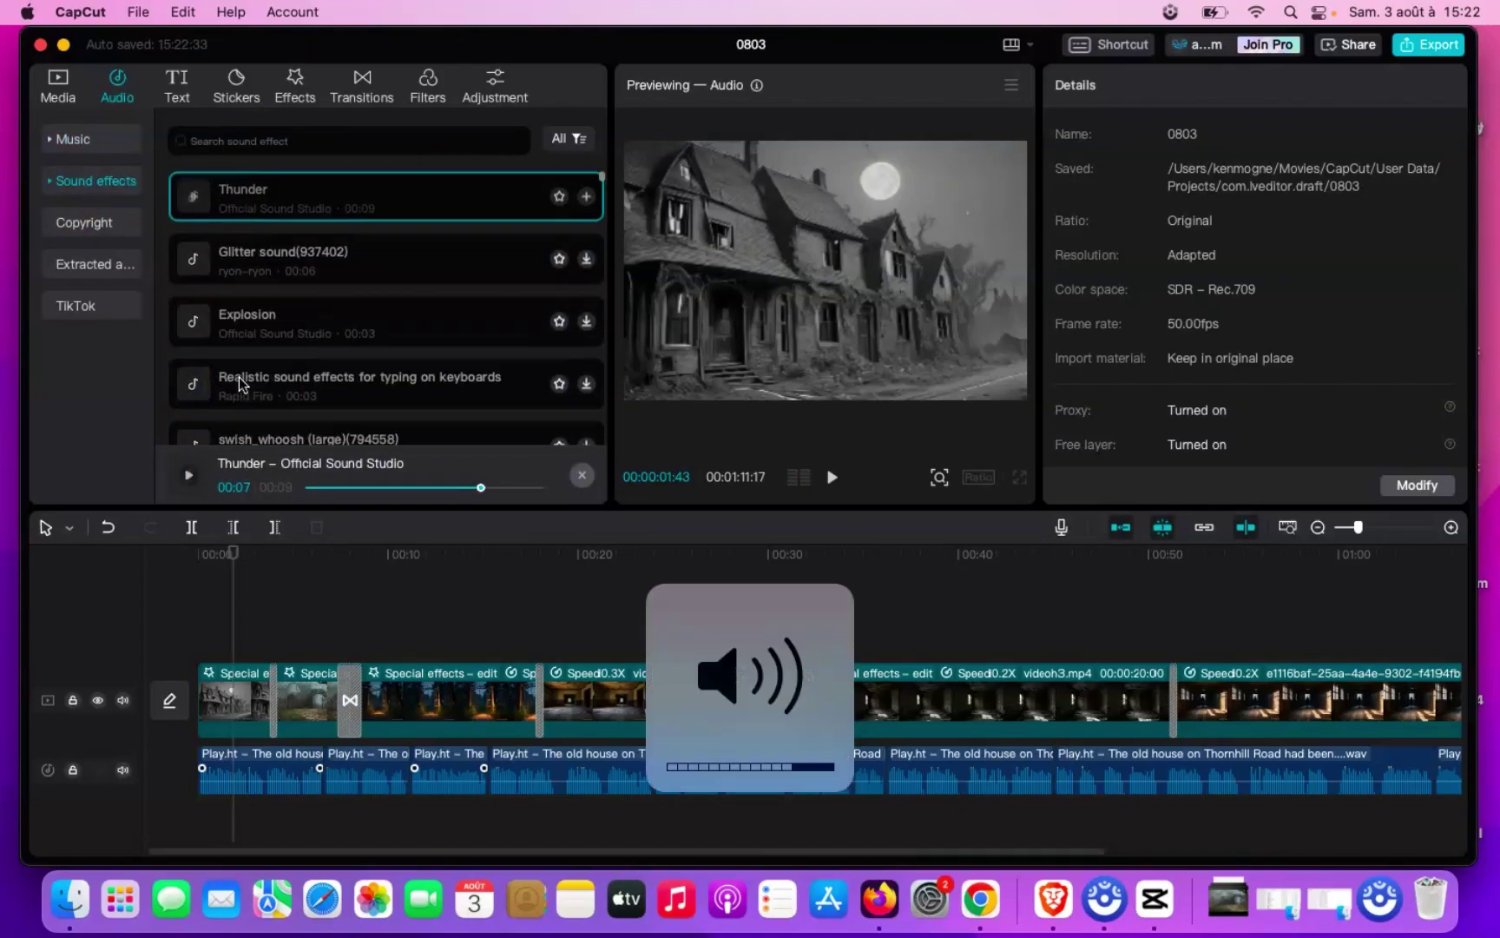
pyautogui.scroll(3, 286, 367)
pyautogui.click(287, 367)
pyautogui.click(587, 361)
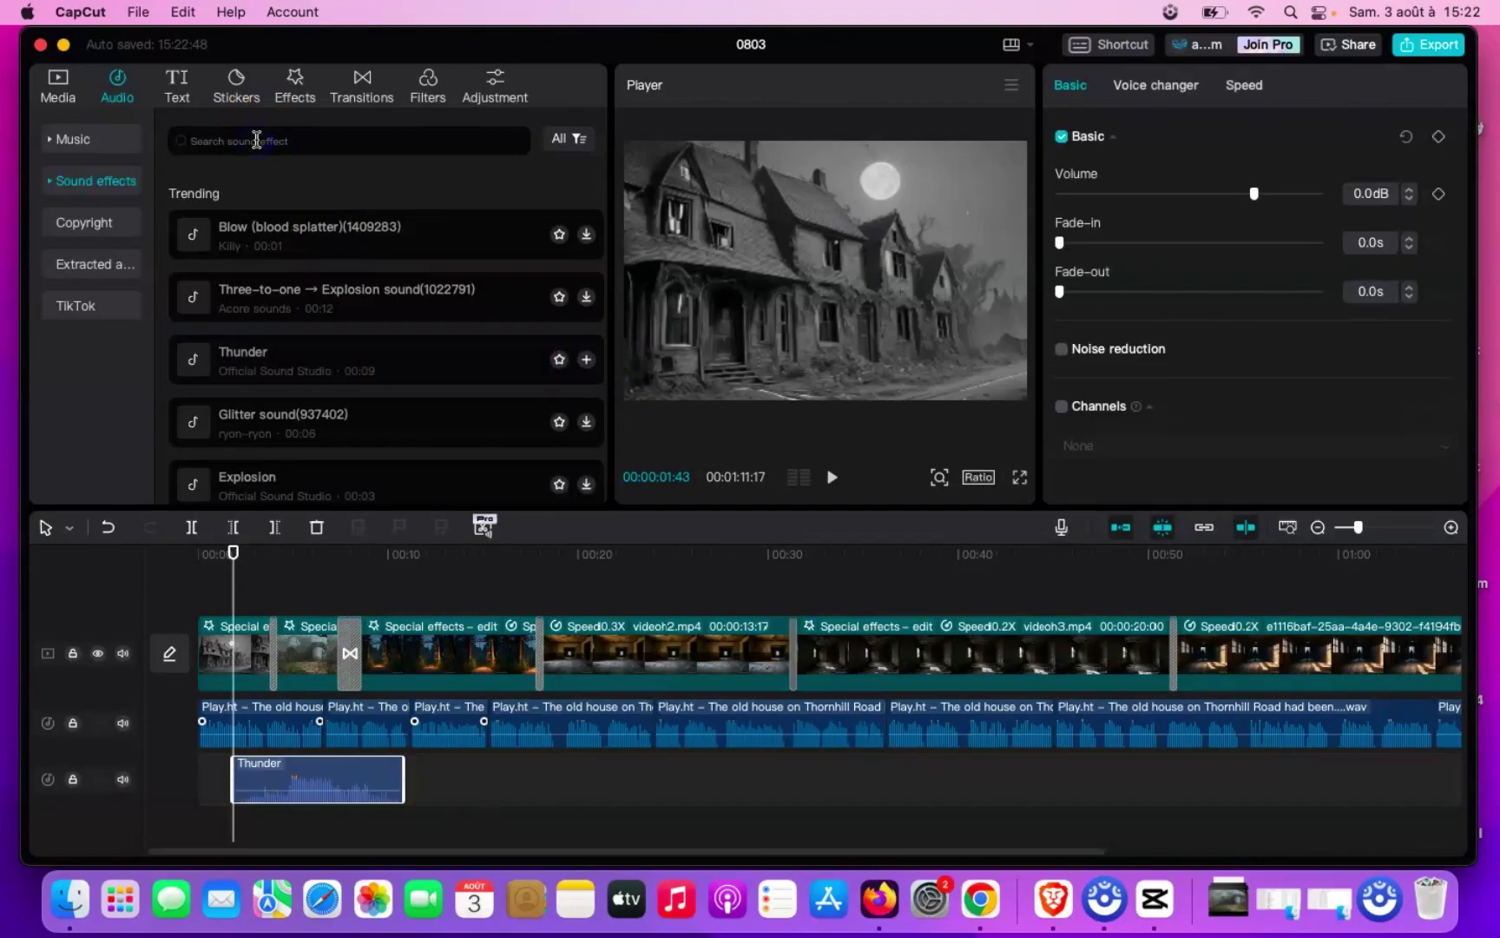
# Search 'dark' sound effects and drag Dark Side Appearance onto the timeline
pyautogui.press('Return')
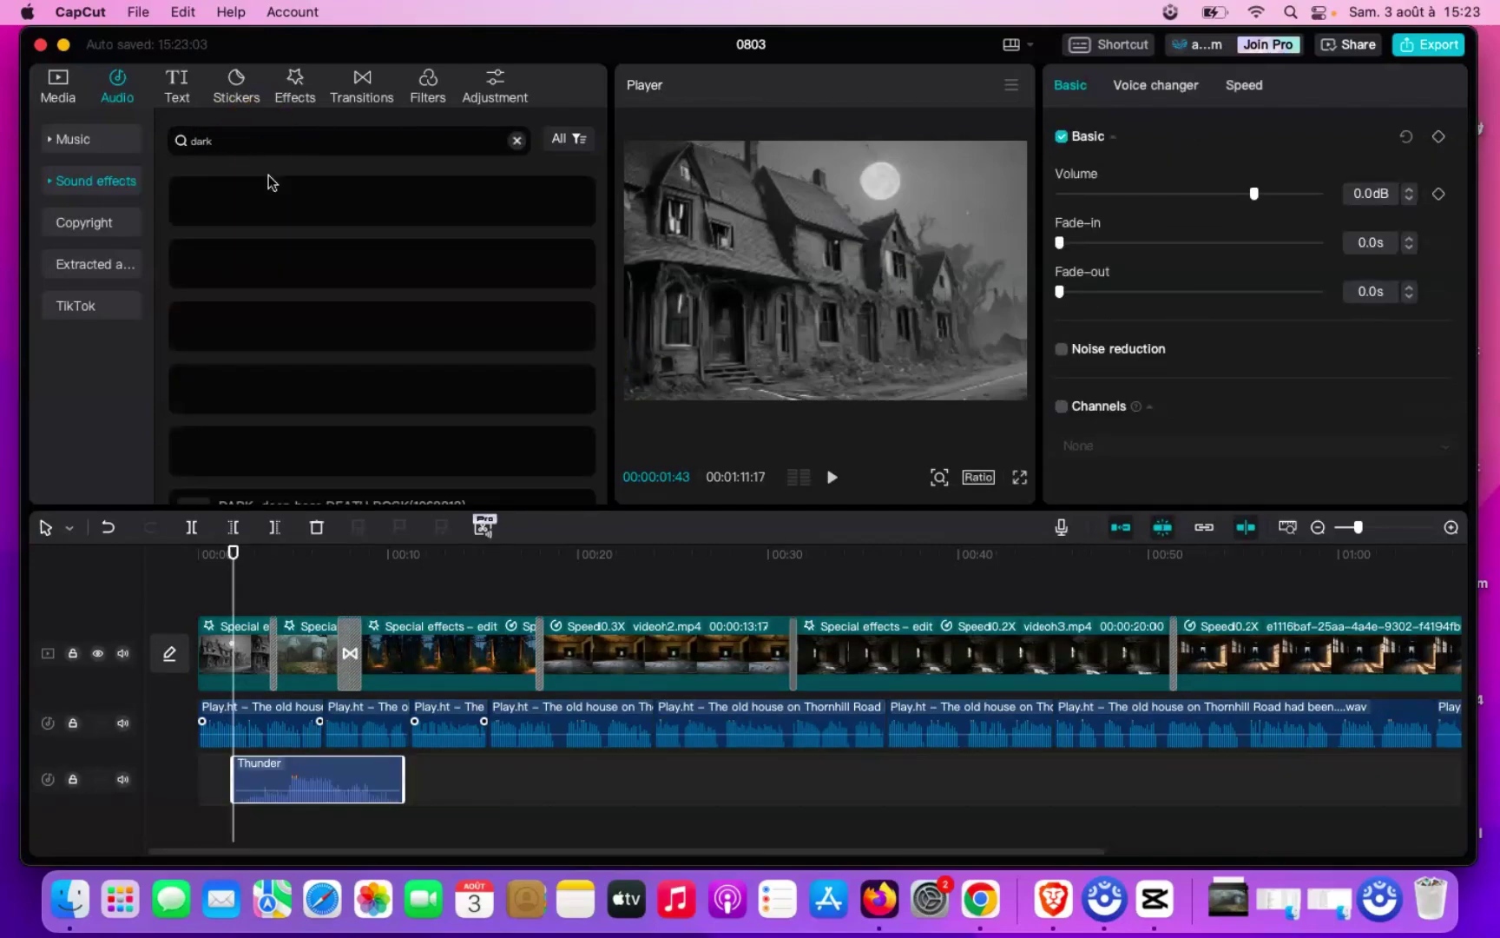
pyautogui.scroll(-2, 382, 365)
pyautogui.click(322, 285)
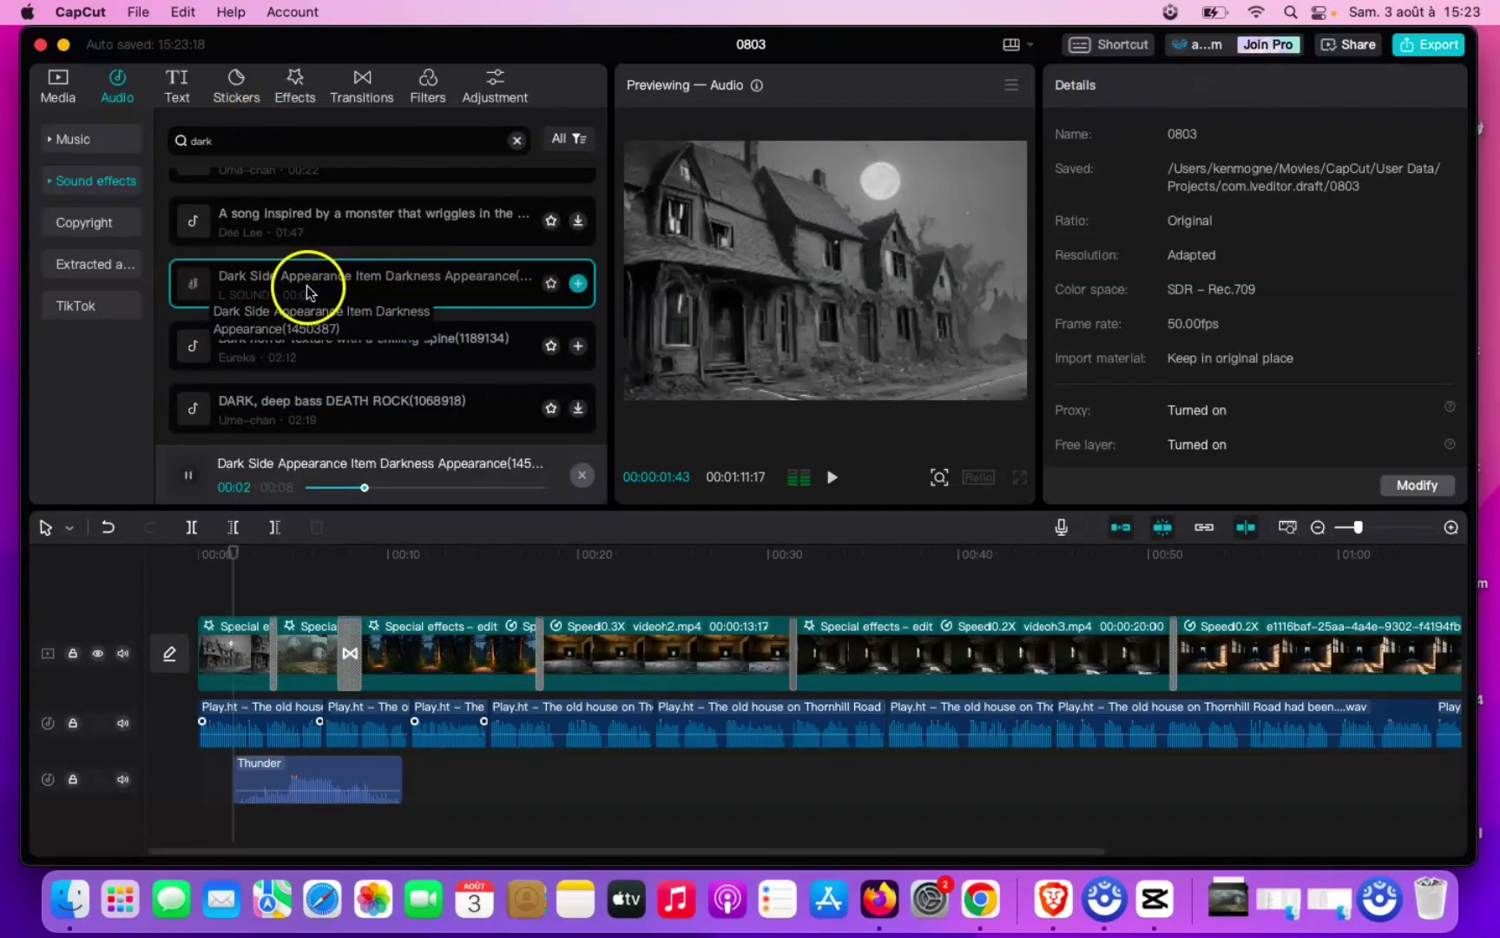
pyautogui.moveTo(307, 291); pyautogui.dragTo(1103, 768)
# Search 'walking' and drag the Feet walking quickly effect onto the timeline
pyautogui.scroll(-3, 379, 462)
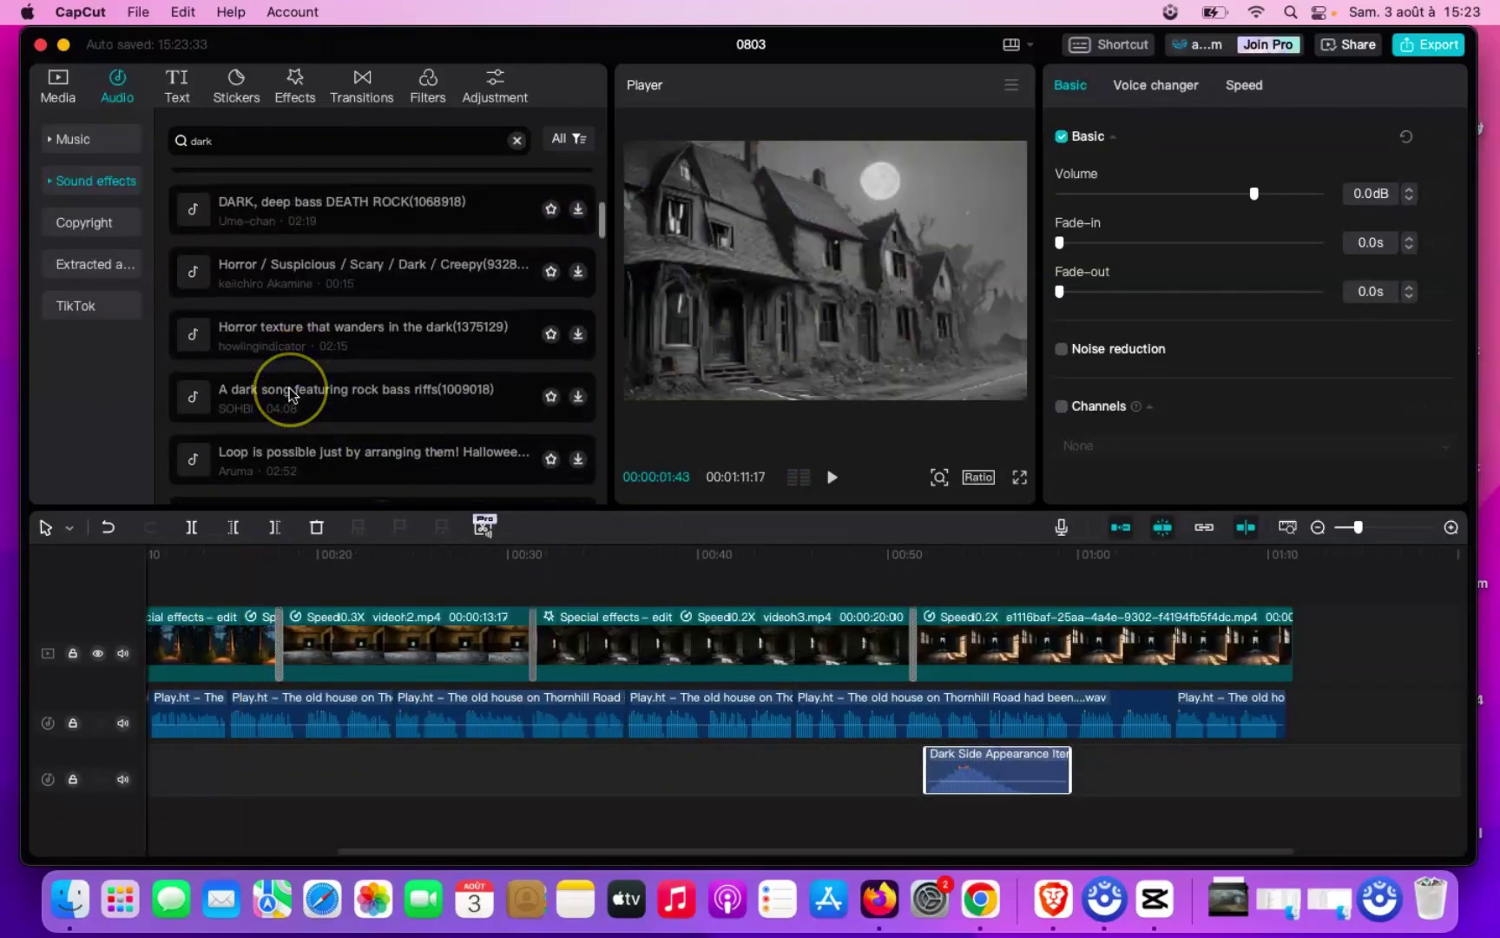
pyautogui.scroll(-3, 289, 392)
pyautogui.hscroll(-3, 278, 660)
pyautogui.doubleClick(194, 141)
pyautogui.write('walking')
pyautogui.press('Return')
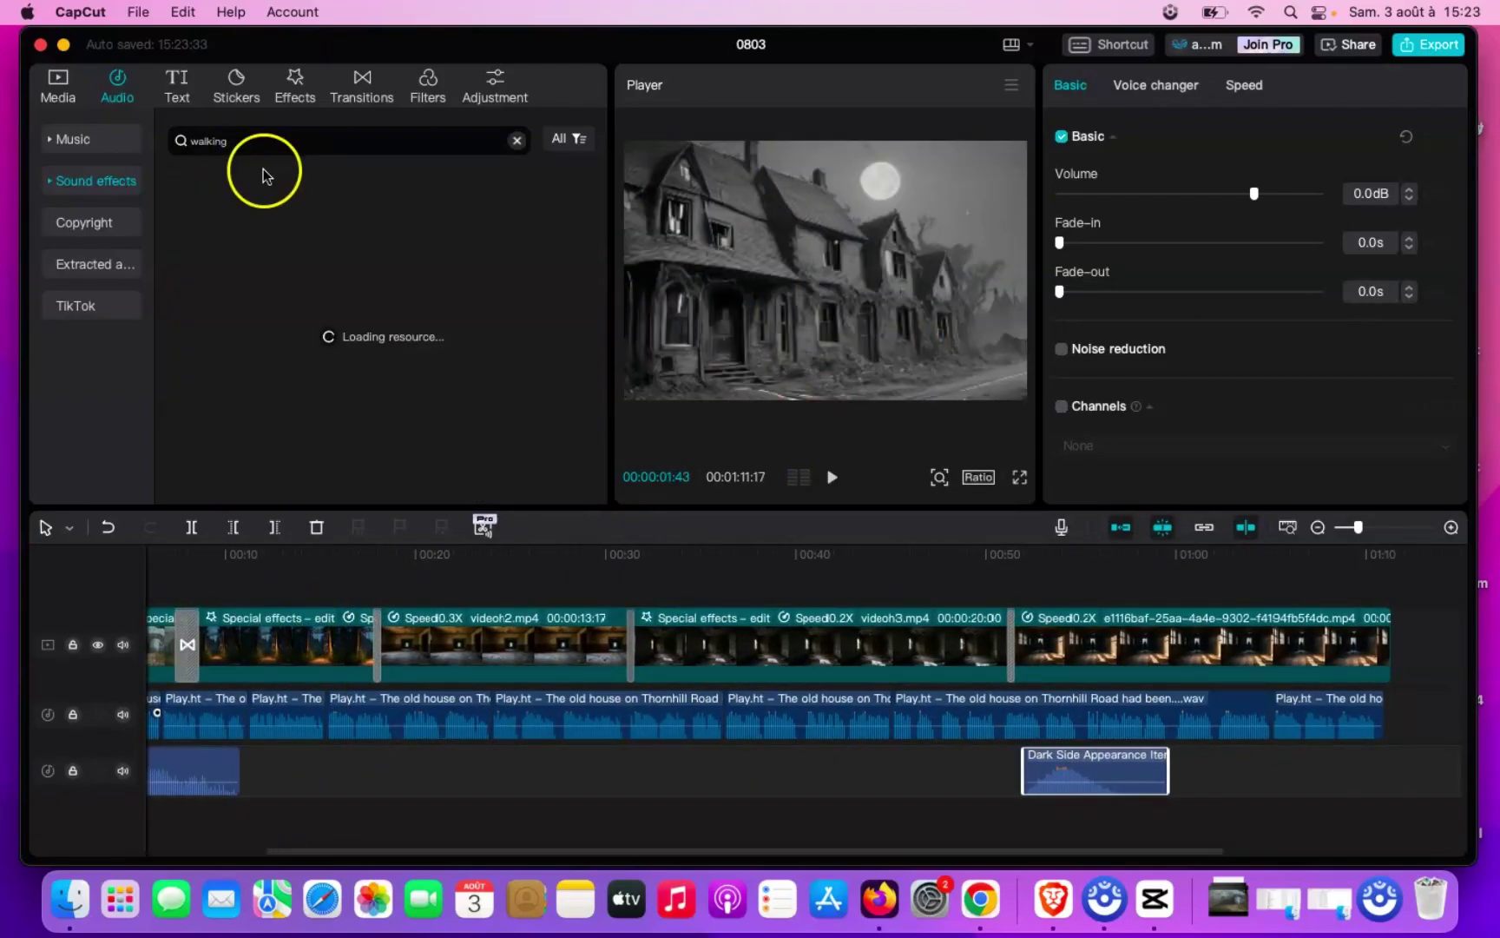
pyautogui.scroll(-1, 547, 278)
pyautogui.click(488, 397)
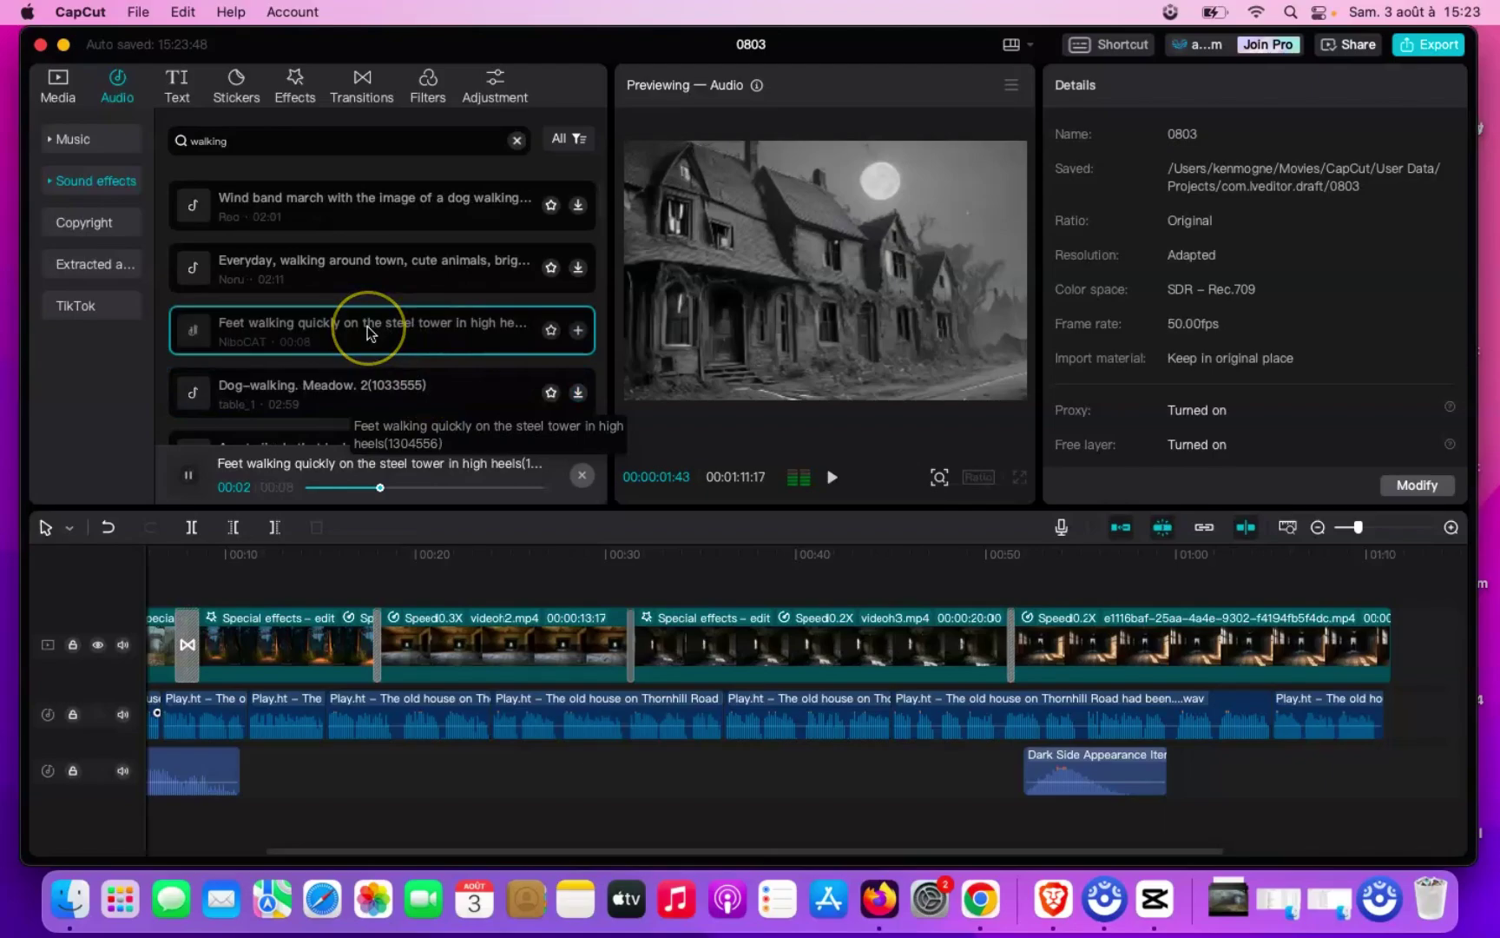
pyautogui.moveTo(367, 330); pyautogui.dragTo(607, 770)
# Audition more walking effects: Horror texture walking and naive person walking
pyautogui.scroll(-4, 330, 423)
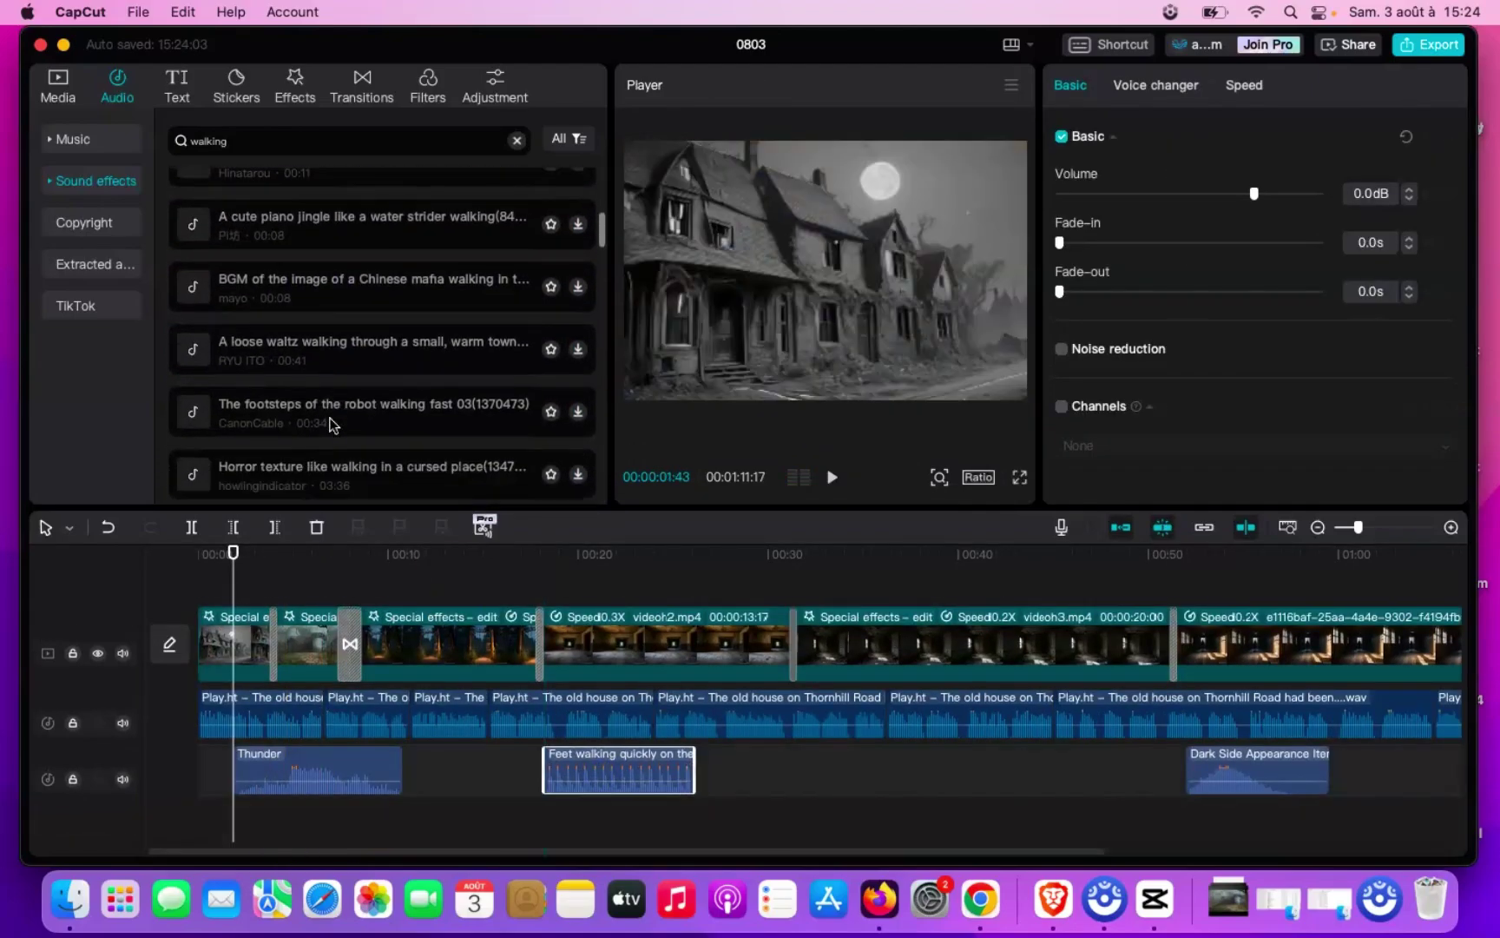
pyautogui.scroll(-1, 330, 424)
pyautogui.click(497, 418)
pyautogui.scroll(-2, 382, 382)
pyautogui.click(382, 382)
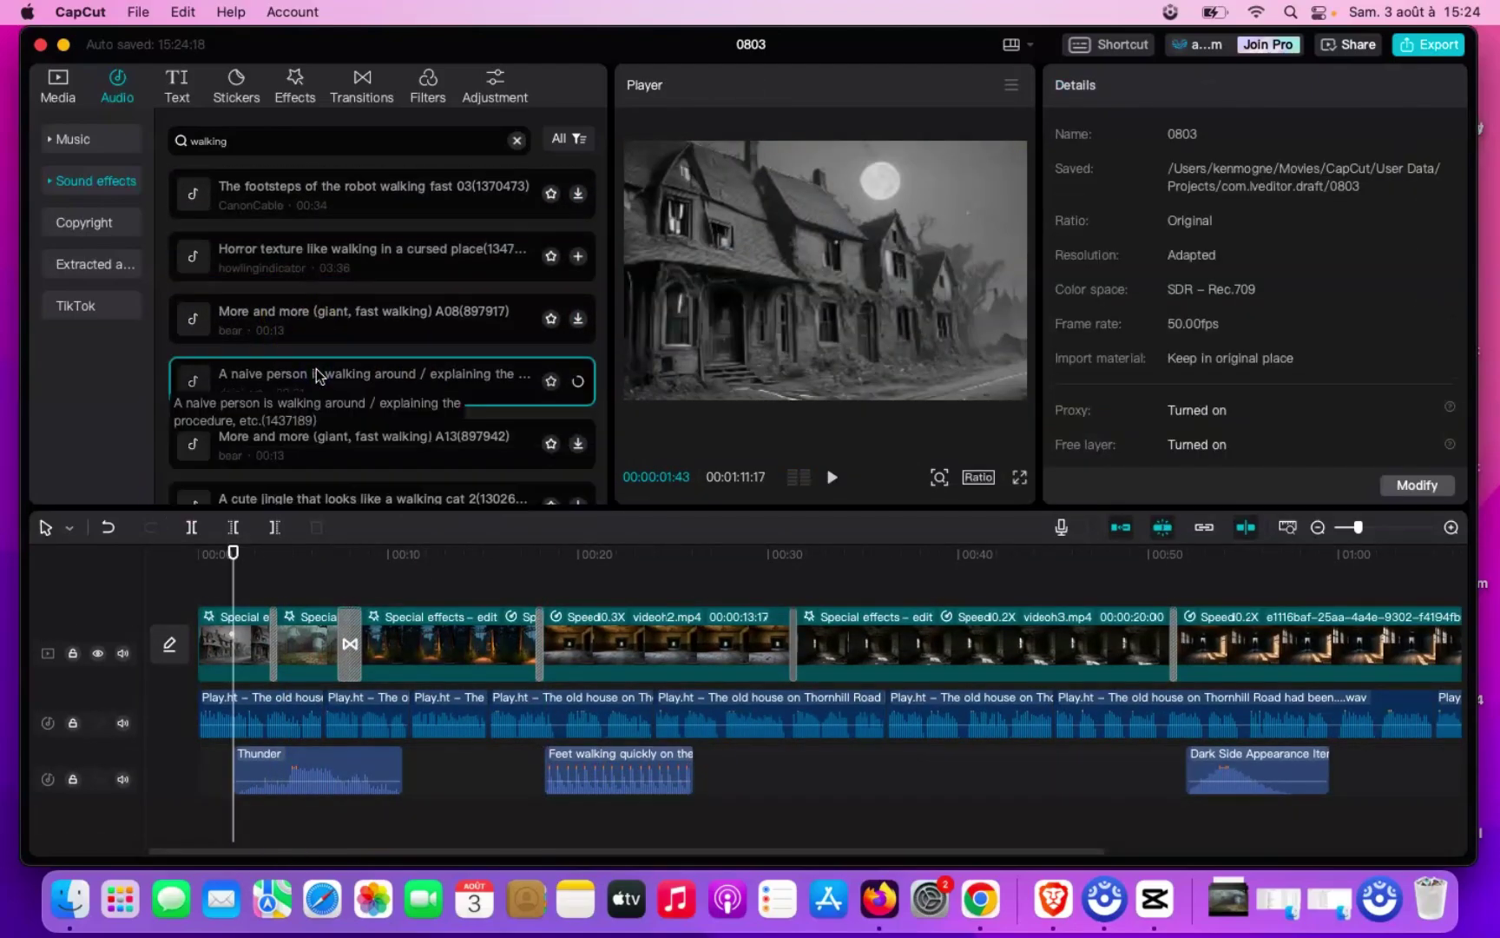
# Search 'breathing' and preview the austere saxophone and SE when breathing results
pyautogui.doubleClick(268, 140)
pyautogui.write('breathing')
pyautogui.press('Return')
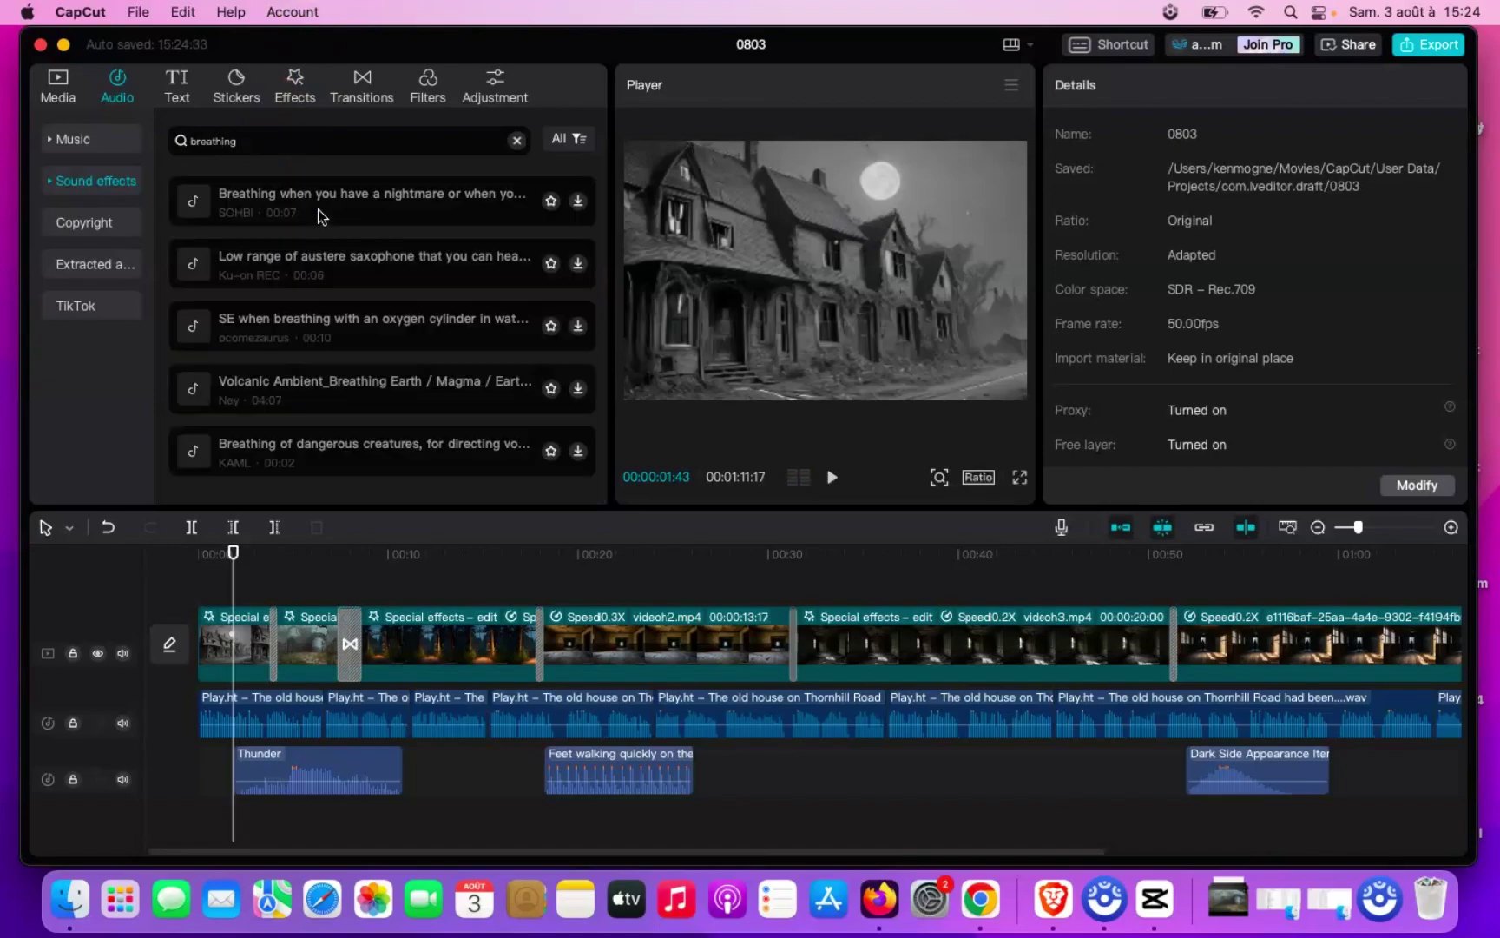
pyautogui.click(418, 261)
pyautogui.click(352, 325)
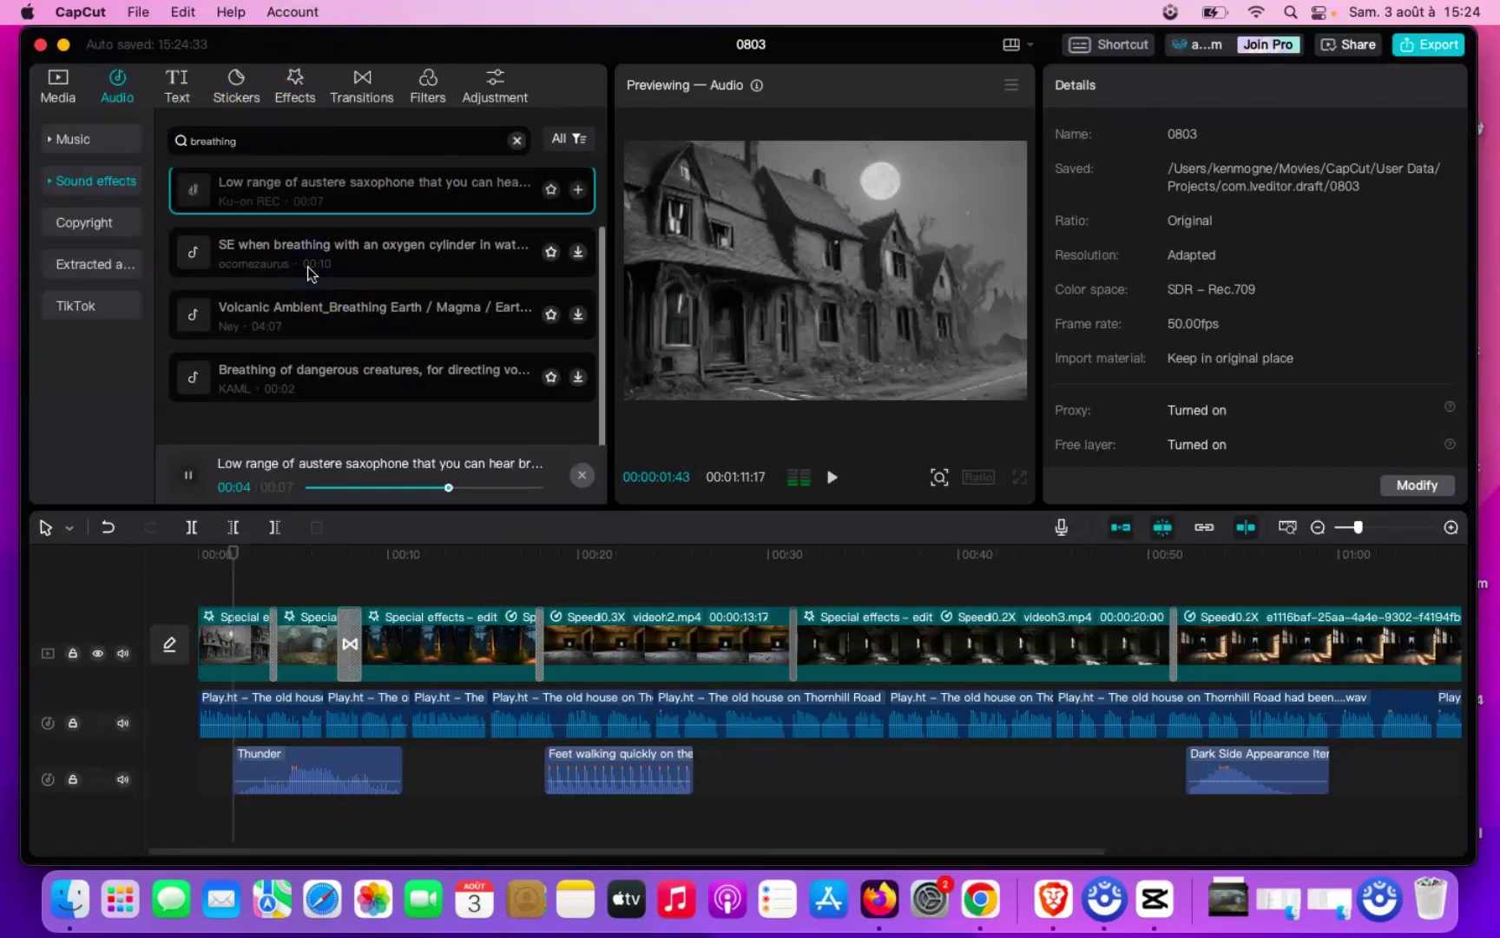
# Search 'breath', then download and preview the Breath [inhale] sound effect
pyautogui.click(195, 147)
pyautogui.press('Return')
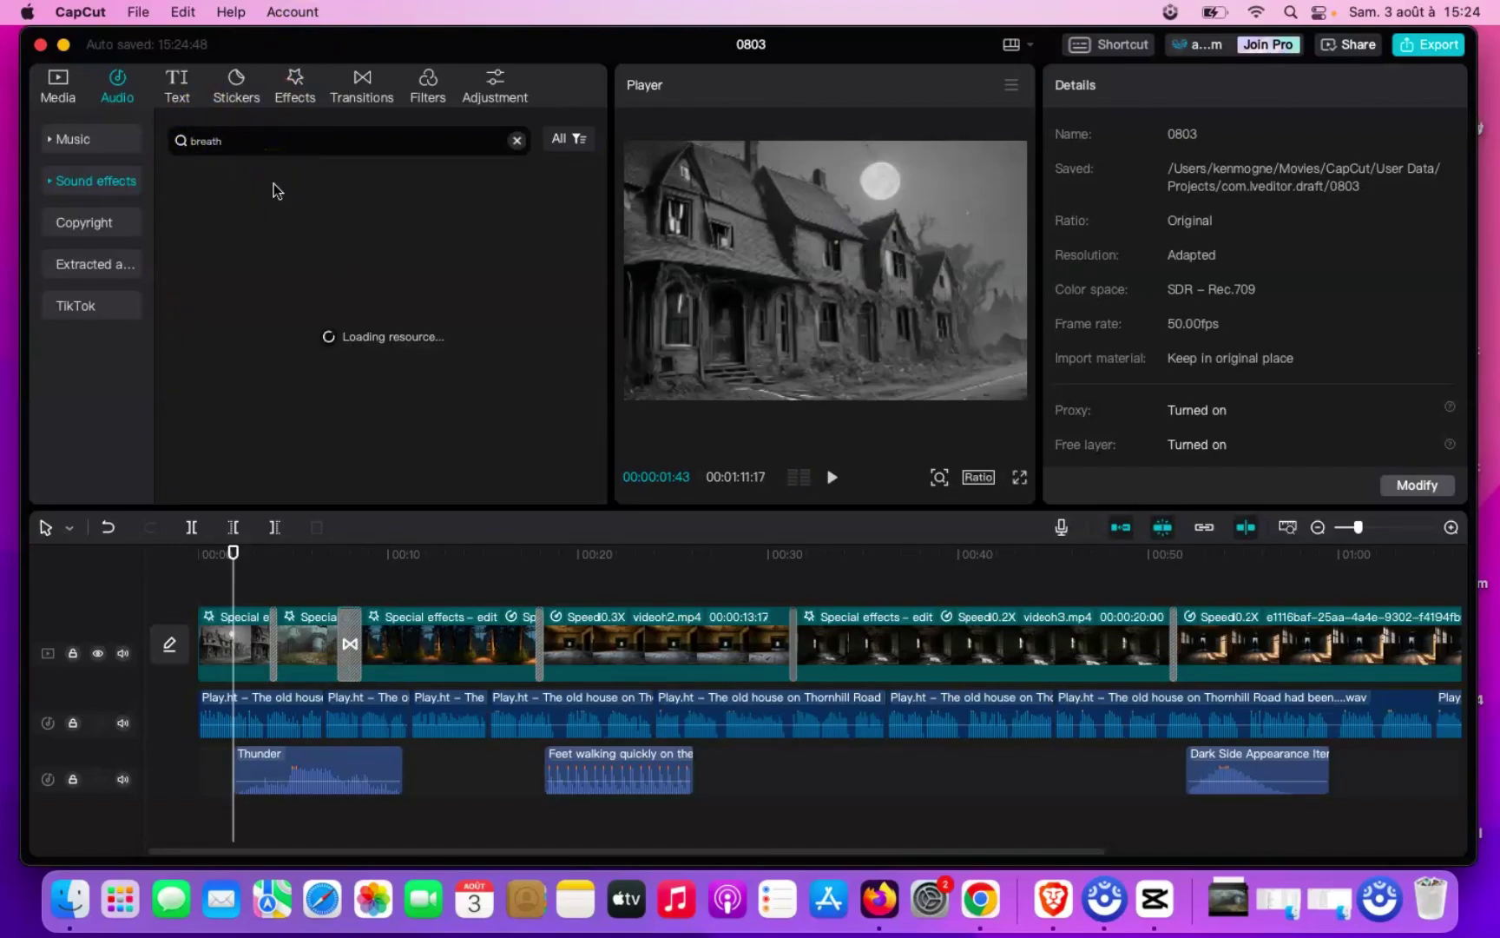
pyautogui.scroll(-1, 373, 347)
pyautogui.click(373, 347)
pyautogui.scroll(-5, 373, 365)
pyautogui.click(356, 303)
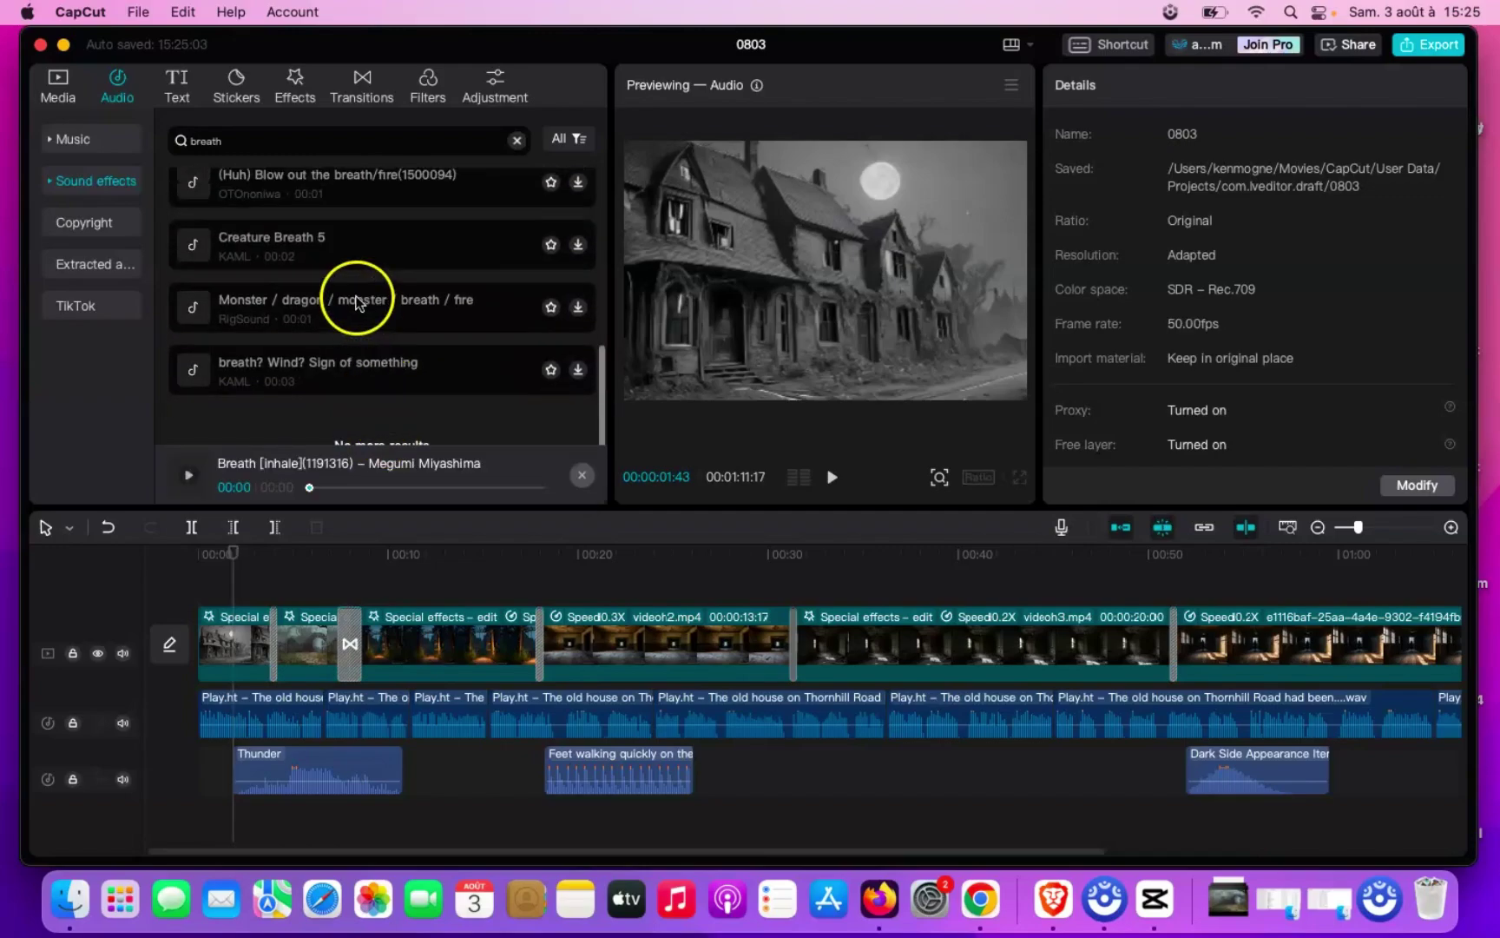
# Try 'sweat' and 'stress' sound effect searches and preview the first stress result
pyautogui.click(238, 142)
pyautogui.write('sweat')
pyautogui.press('Return')
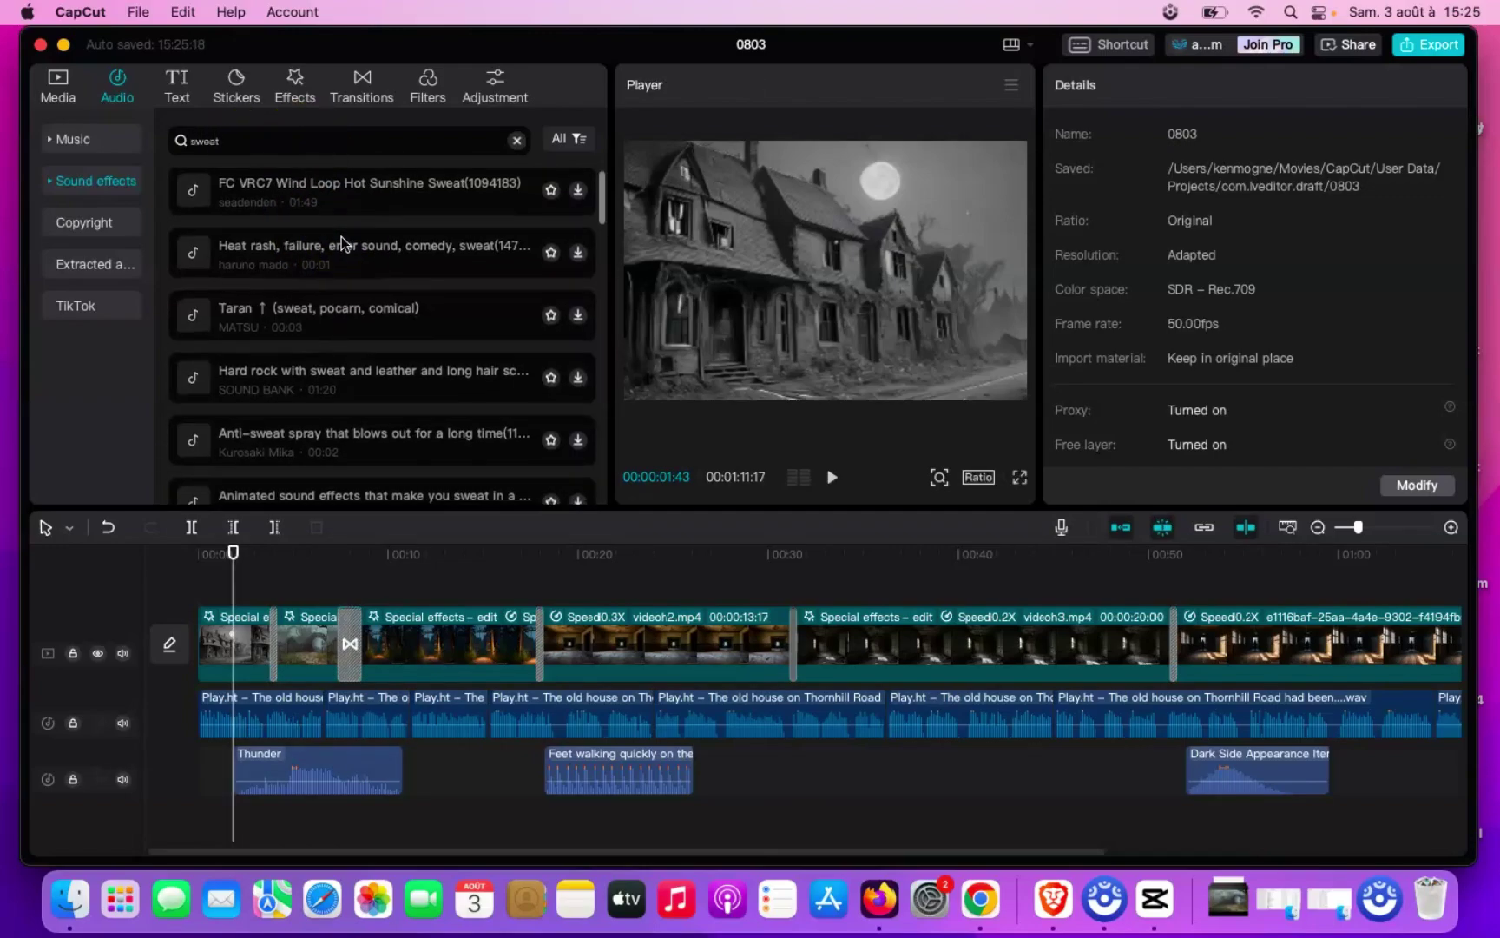
pyautogui.scroll(-3, 342, 243)
pyautogui.scroll(-1, 341, 243)
pyautogui.press('BackSpace')
pyautogui.press('BackSpace')
pyautogui.press('BackSpace')
pyautogui.press('BackSpace')
pyautogui.press('BackSpace')
pyautogui.write('stress')
pyautogui.press('Return')
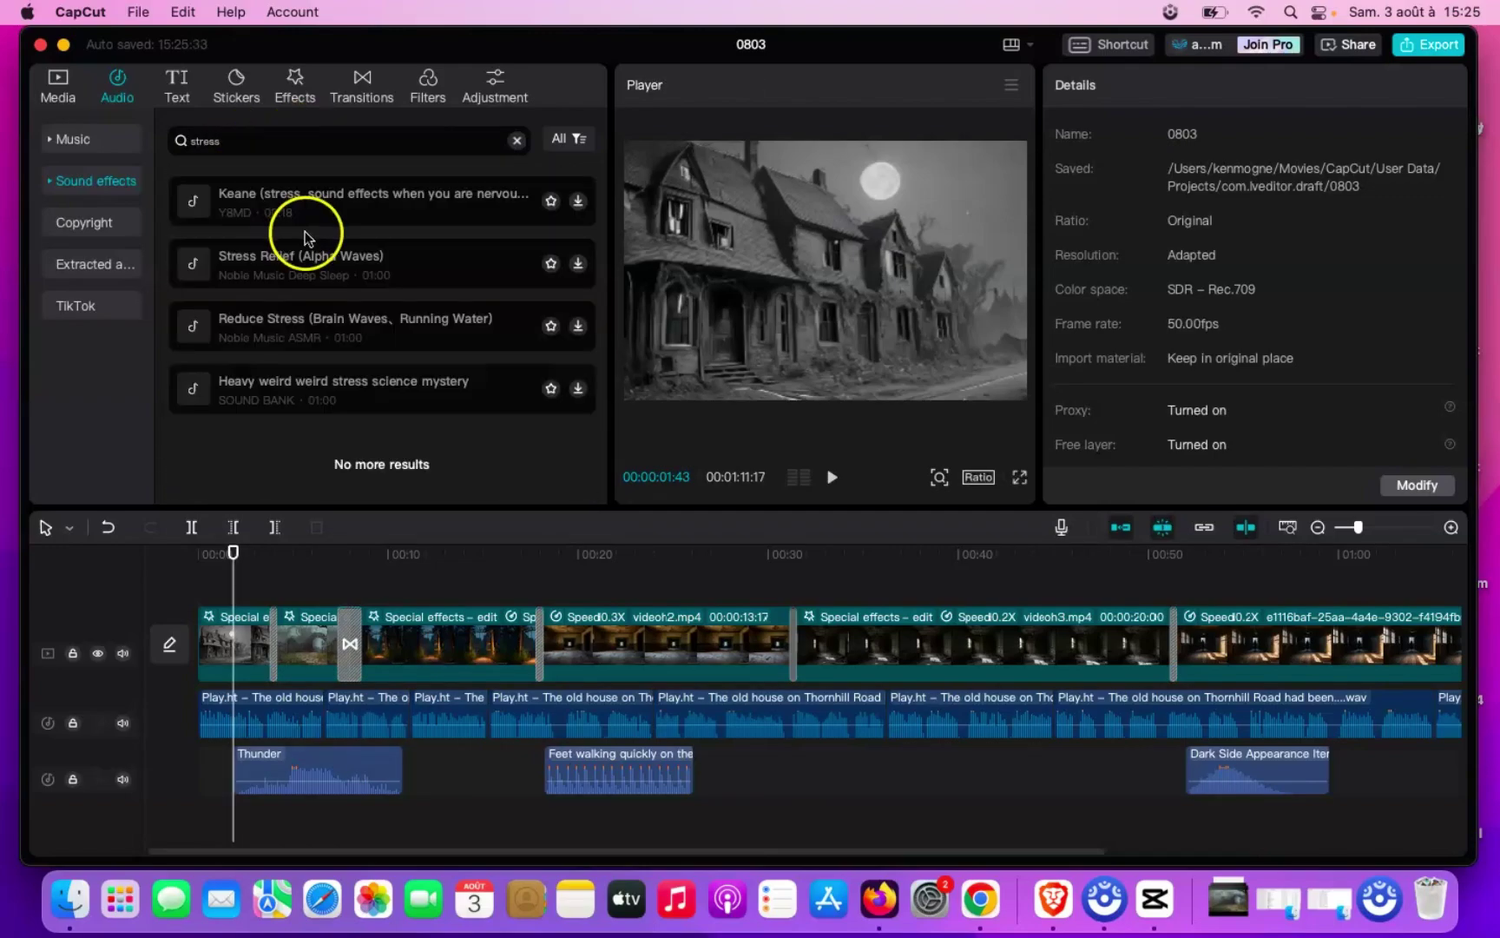
pyautogui.click(305, 205)
# Search 'breathing' and 'scared' effects, previewing nightmare breathing and a scared sound
pyautogui.click(214, 142)
pyautogui.write('b')
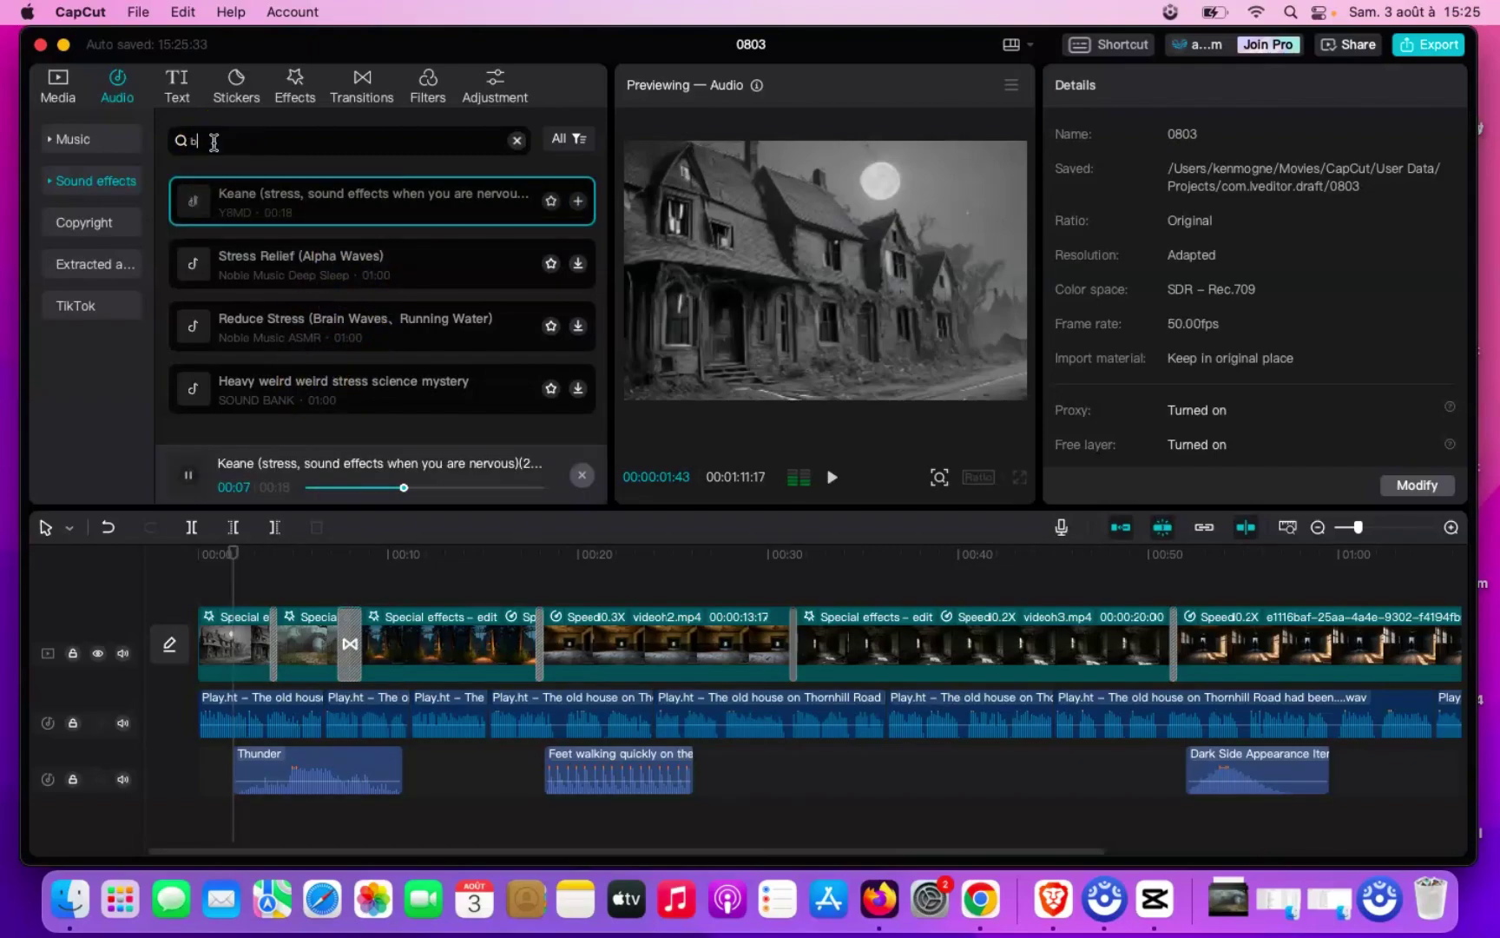
pyautogui.write('reathing')
pyautogui.press('Return')
pyautogui.click(498, 204)
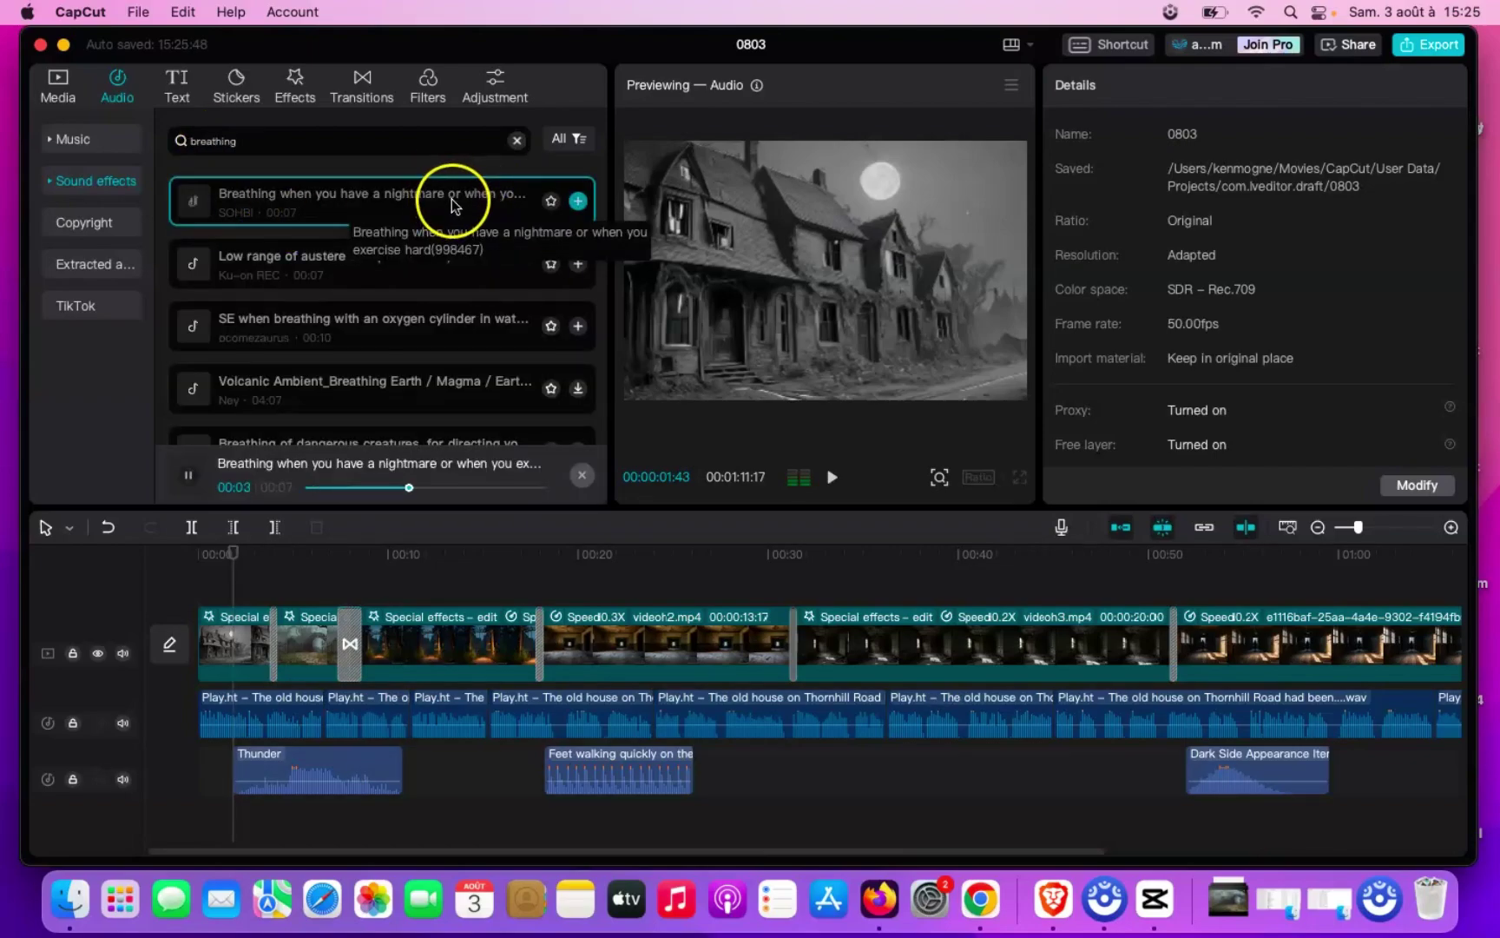
pyautogui.doubleClick(265, 147)
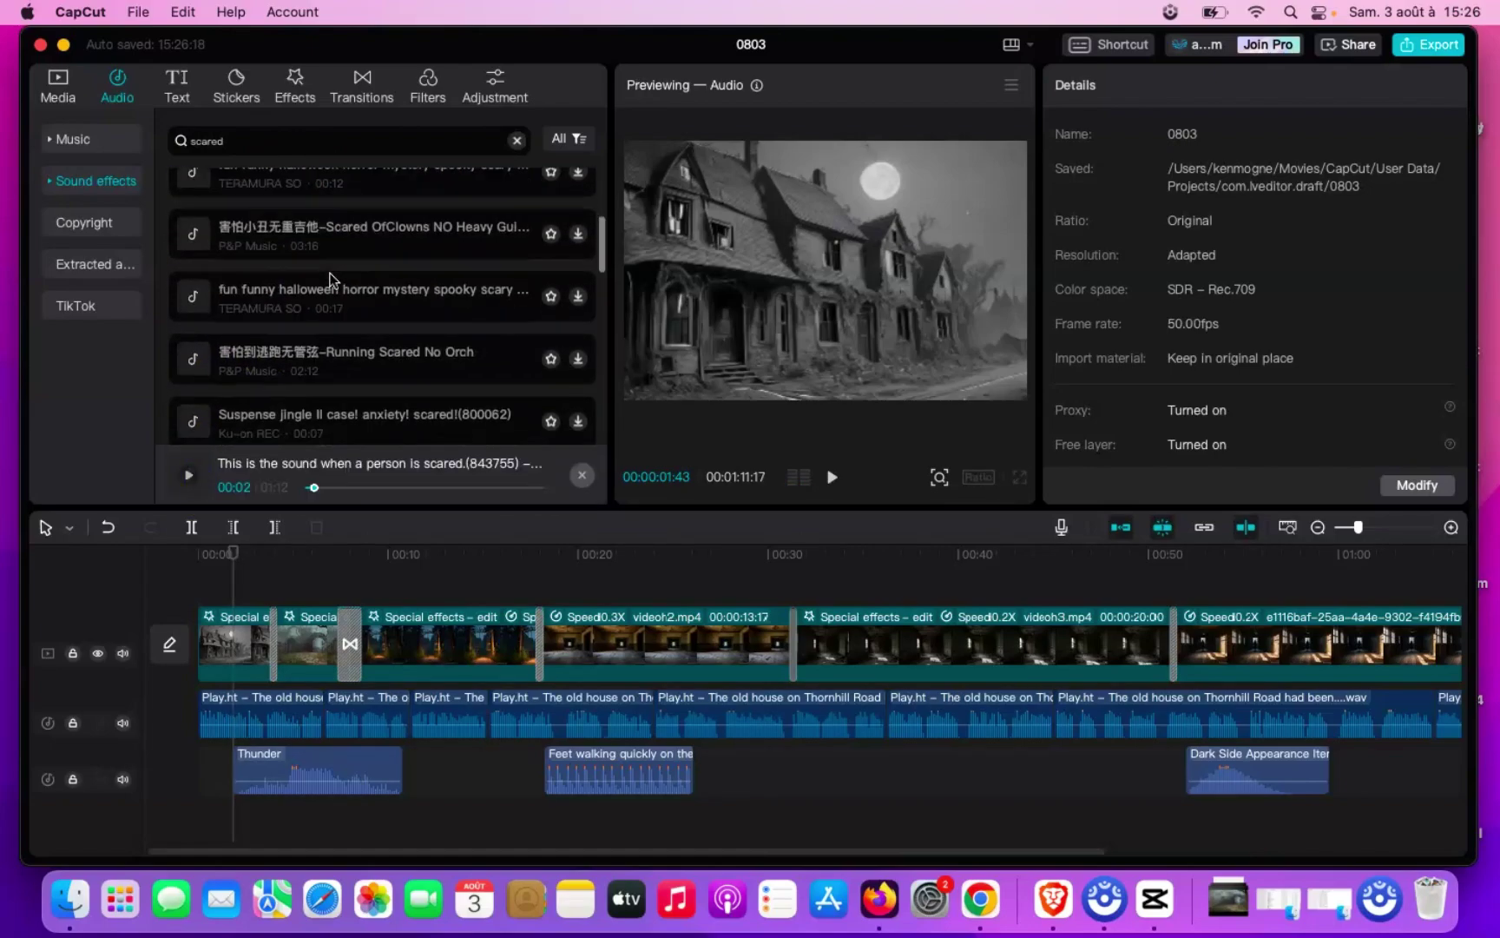
pyautogui.scroll(-4, 331, 282)
pyautogui.click(201, 458)
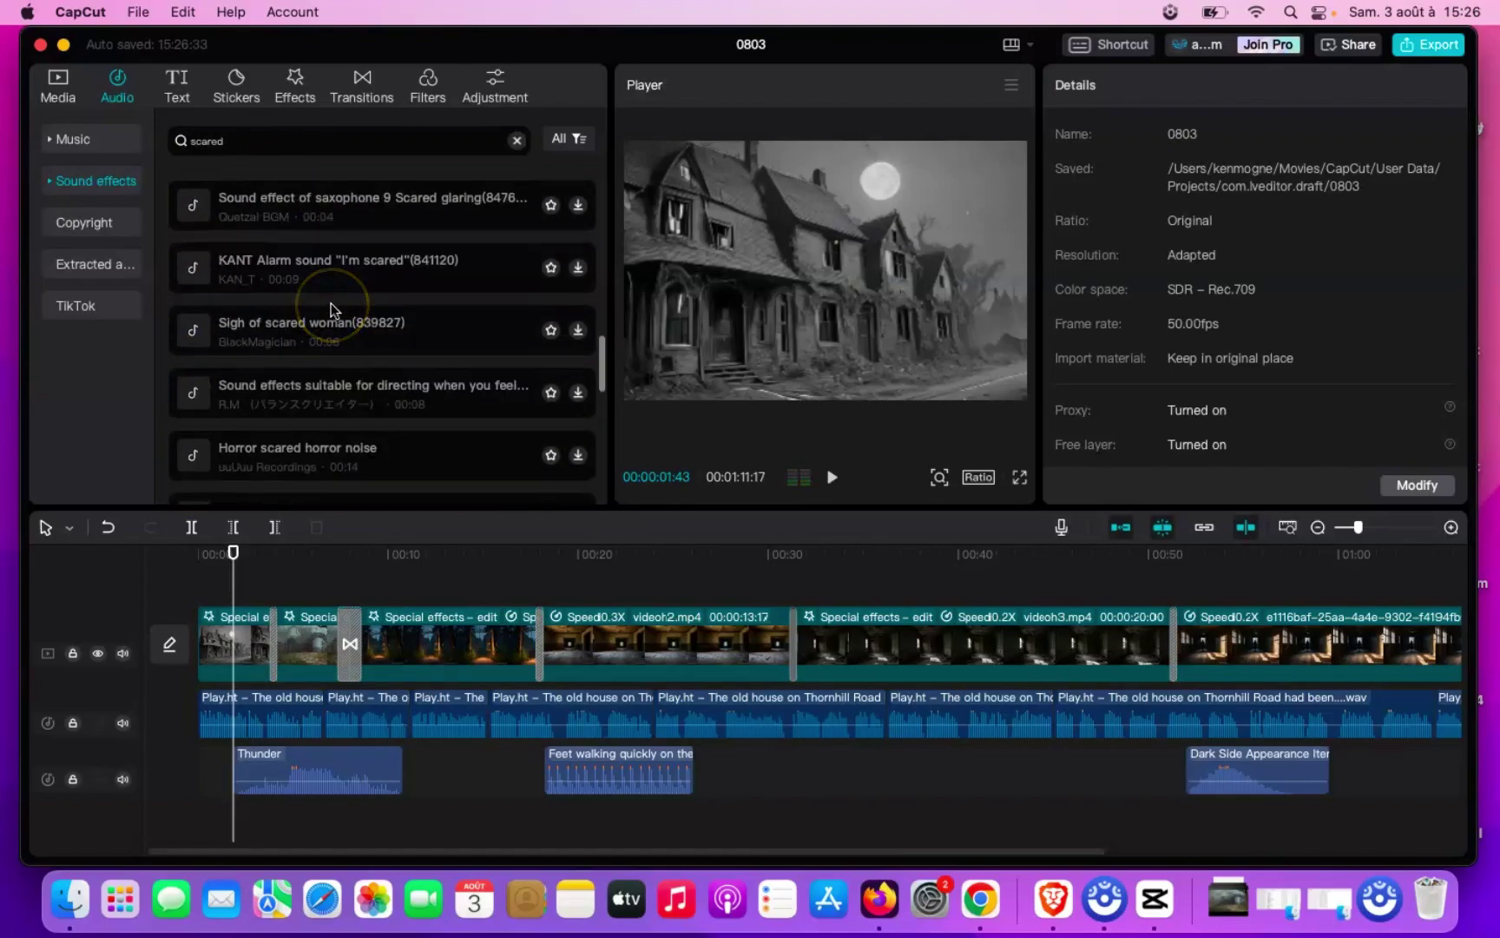
# Place the Laughter effect on the third track right after Thunder
pyautogui.click(224, 358)
pyautogui.moveTo(224, 358); pyautogui.dragTo(425, 769)
pyautogui.scroll(-5, 359, 386)
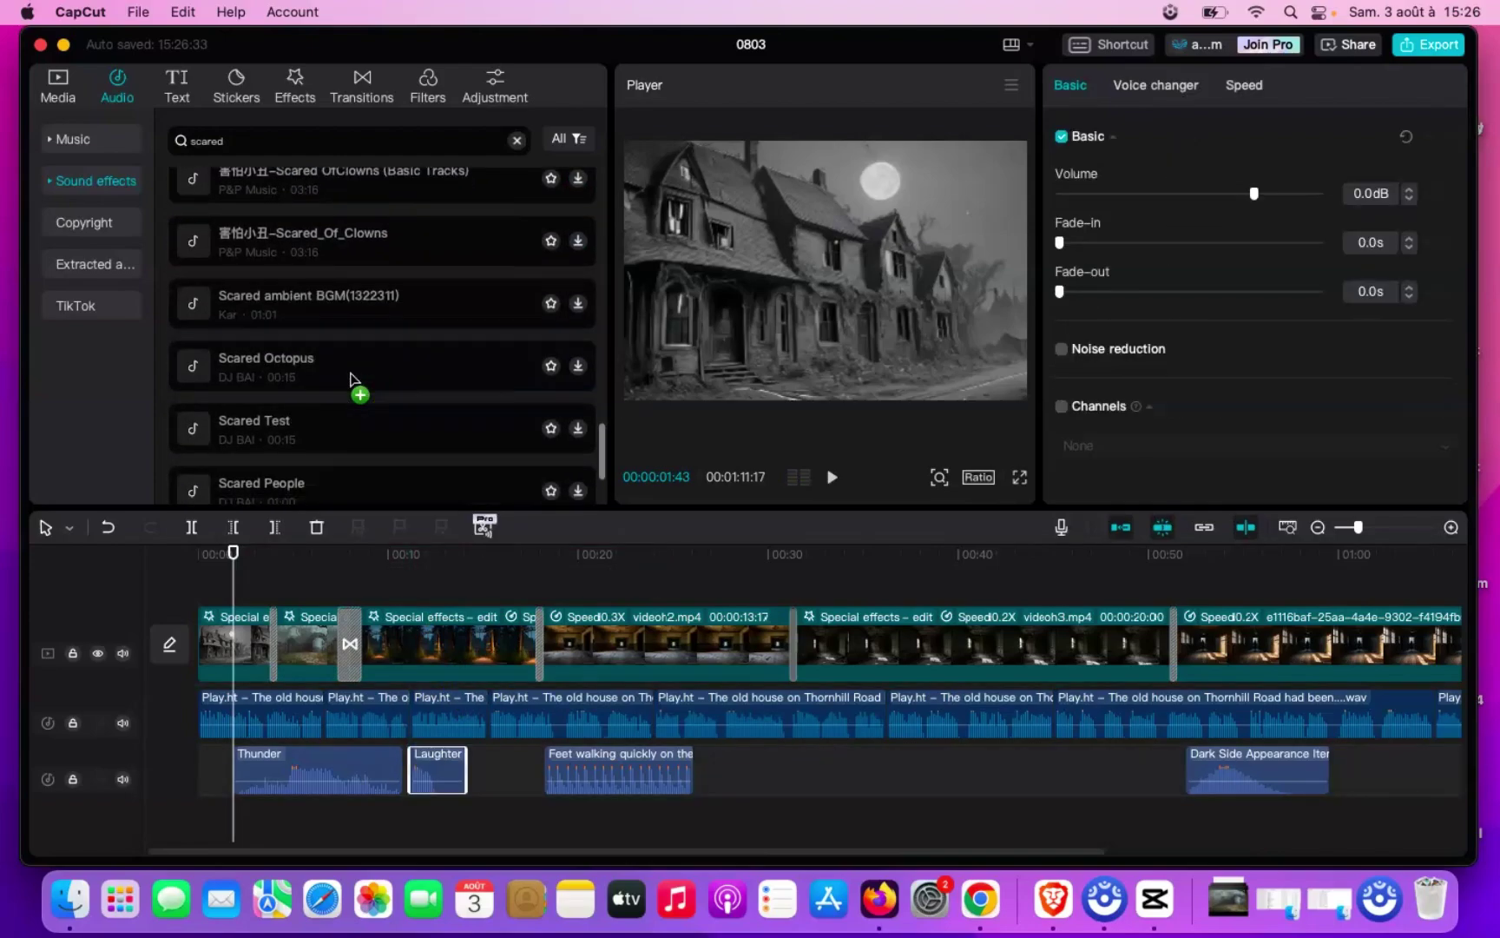
pyautogui.click(305, 401)
# Search sound effects for 'anxious' and browse the results
pyautogui.doubleClick(231, 139)
pyautogui.write('anxious')
pyautogui.press('Return')
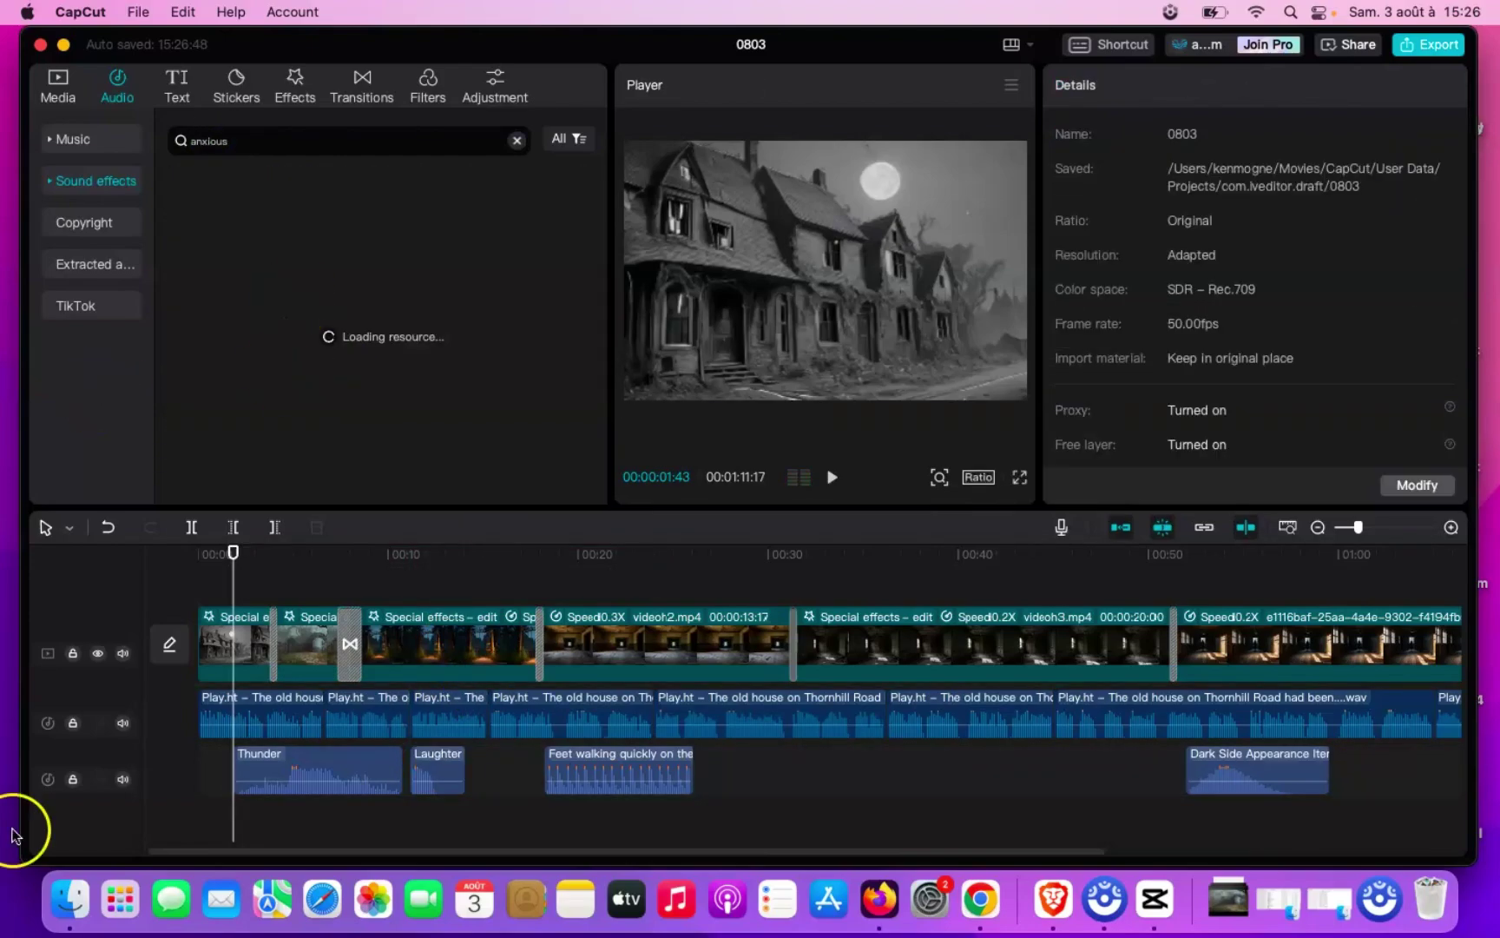
pyautogui.scroll(-8, 355, 304)
pyautogui.scroll(-12, 345, 334)
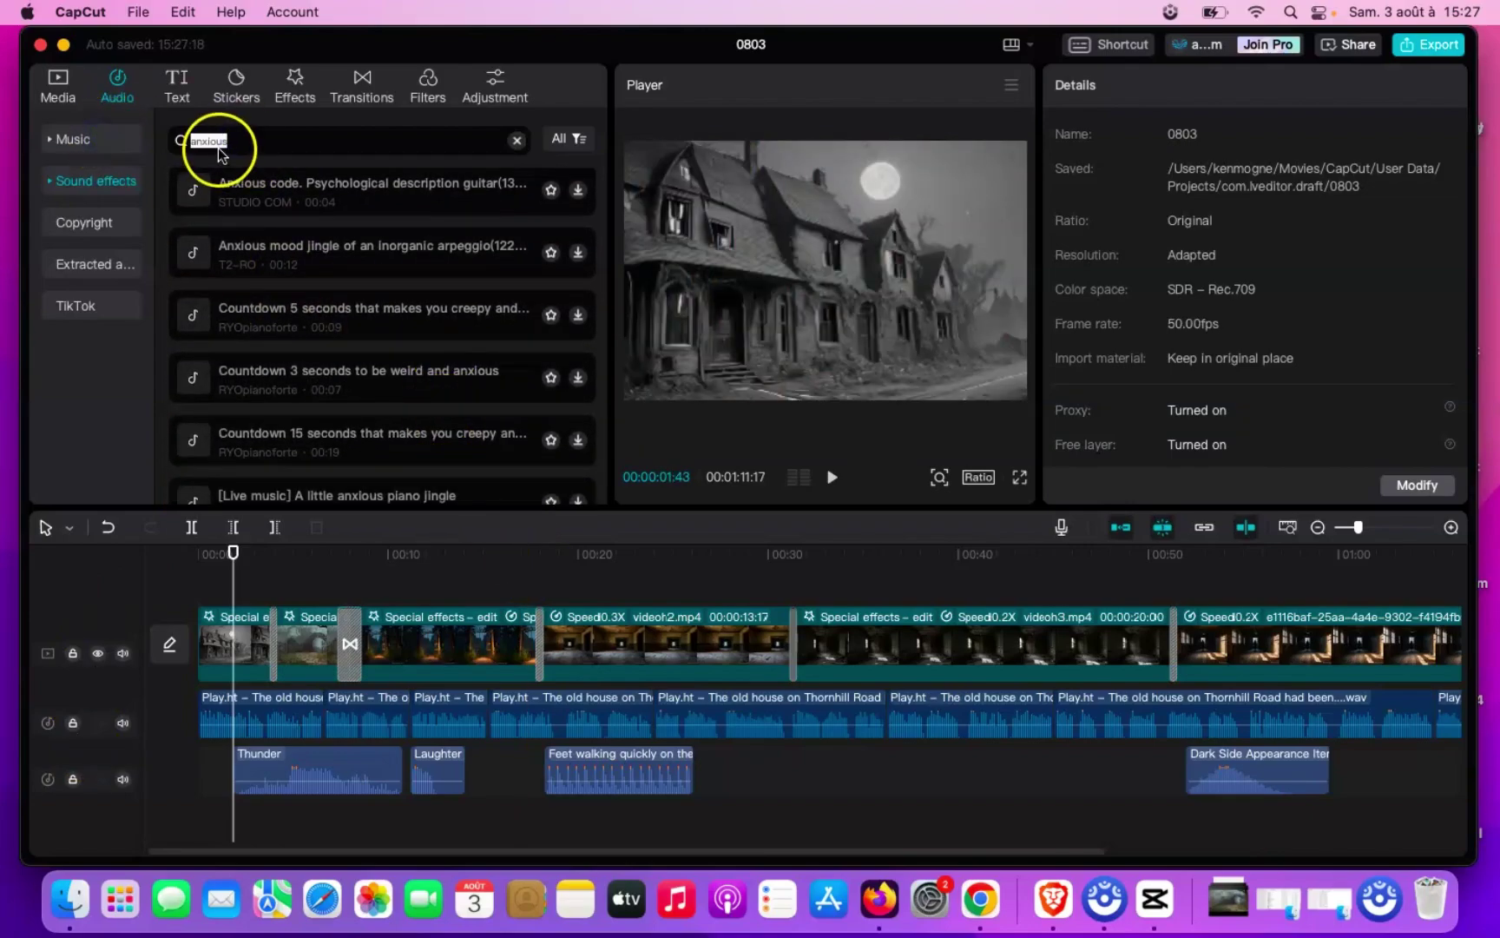
pyautogui.click(78, 140)
# Search music for 'horror' and drag Horror ambience onto a new bottom audio track
pyautogui.click(236, 142)
pyautogui.write('horror')
pyautogui.press('Return')
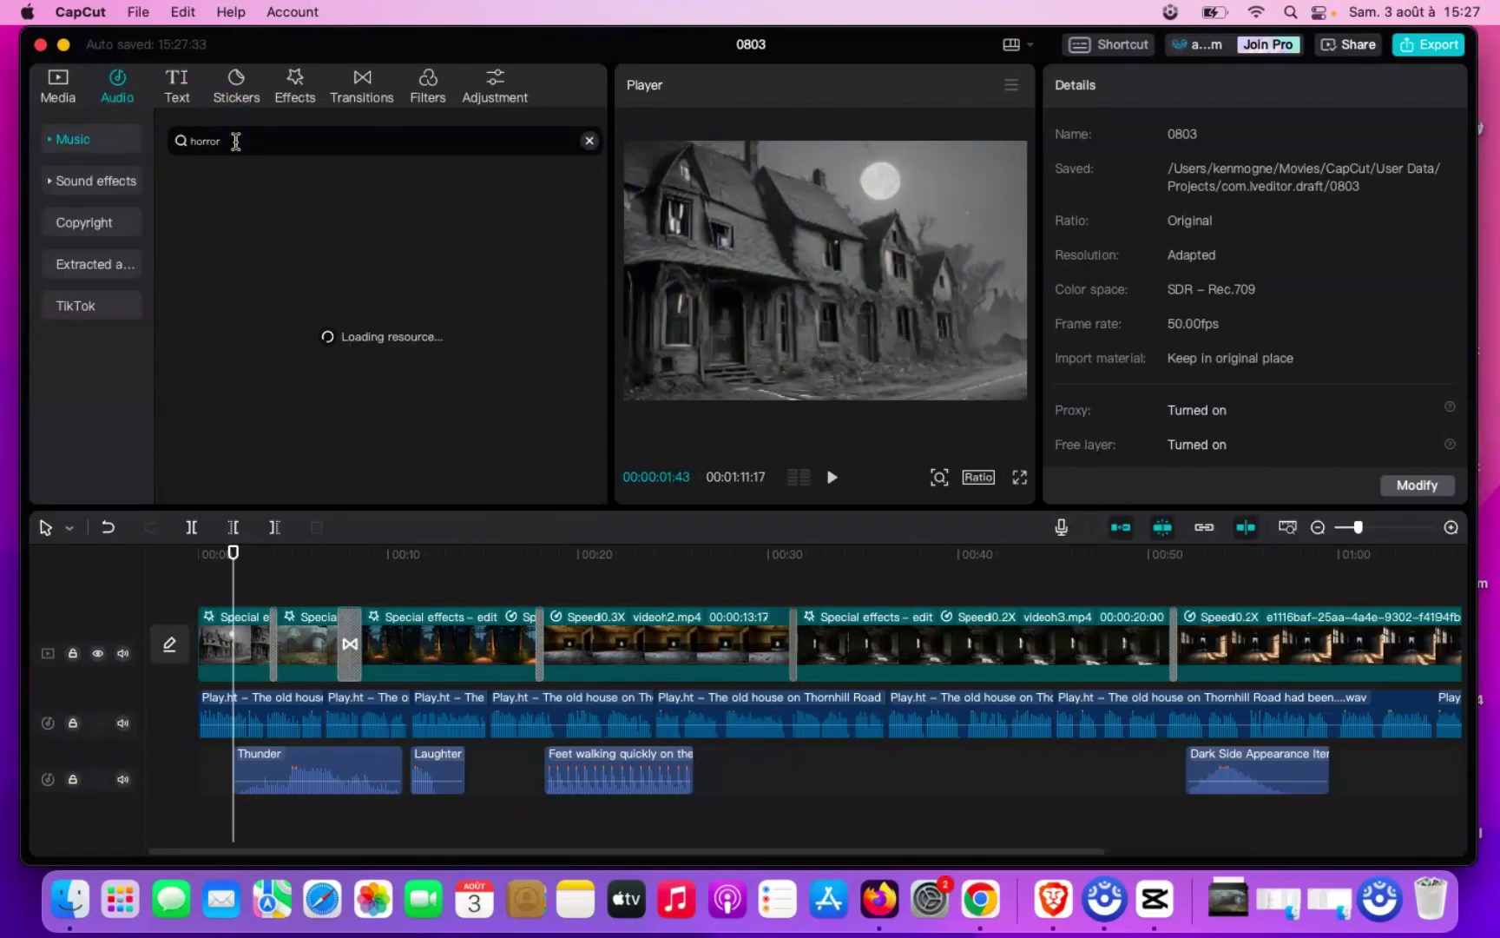
pyautogui.click(469, 207)
pyautogui.scroll(-2, 243, 421)
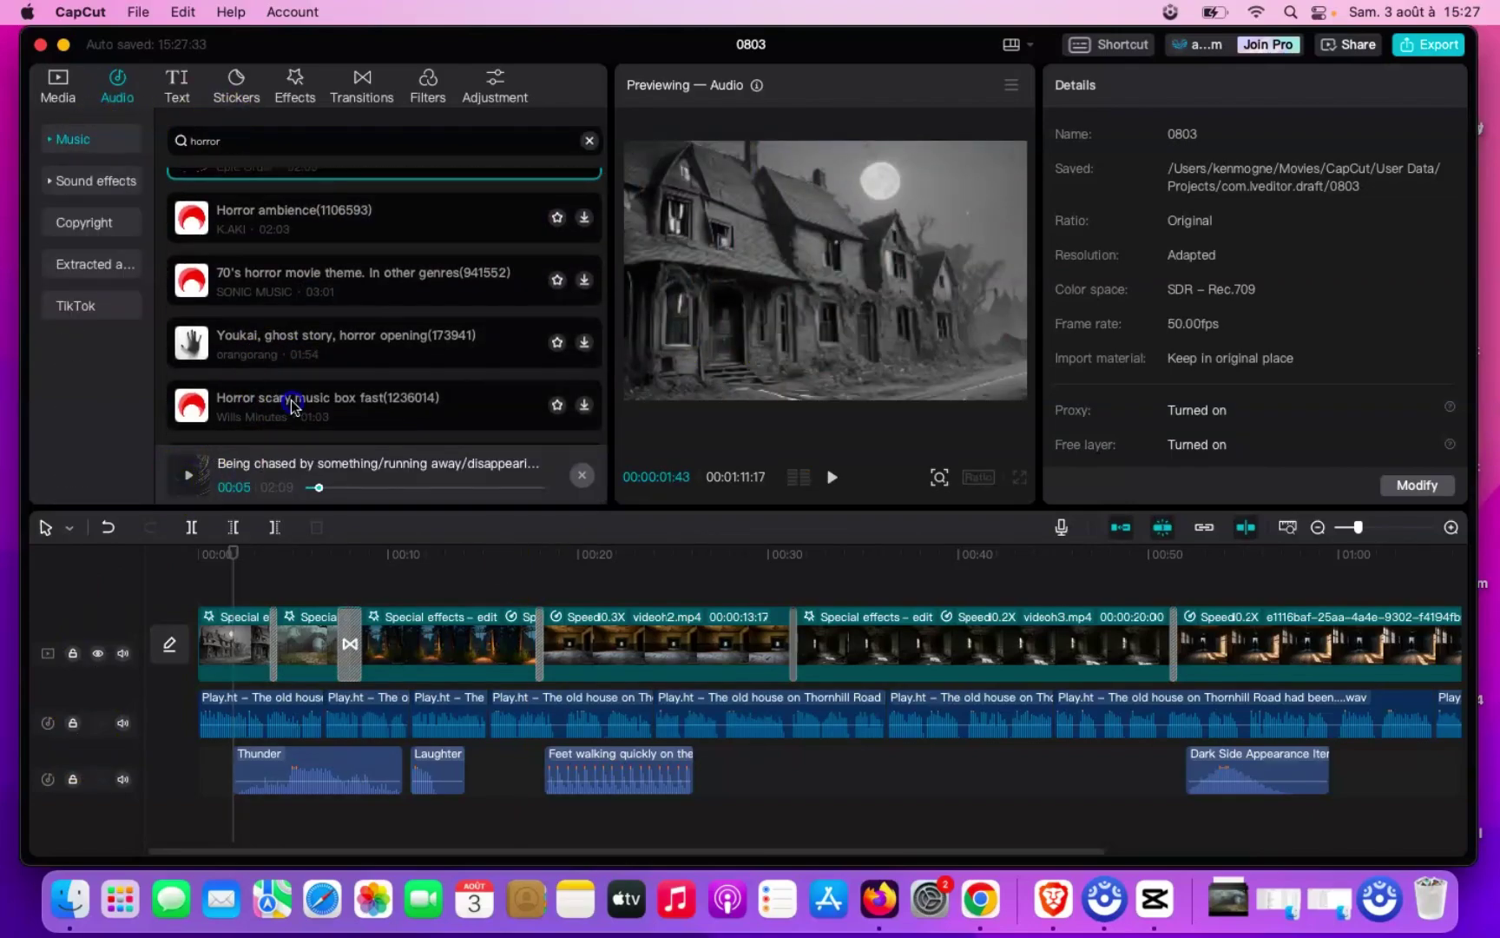
pyautogui.click(339, 415)
pyautogui.click(299, 228)
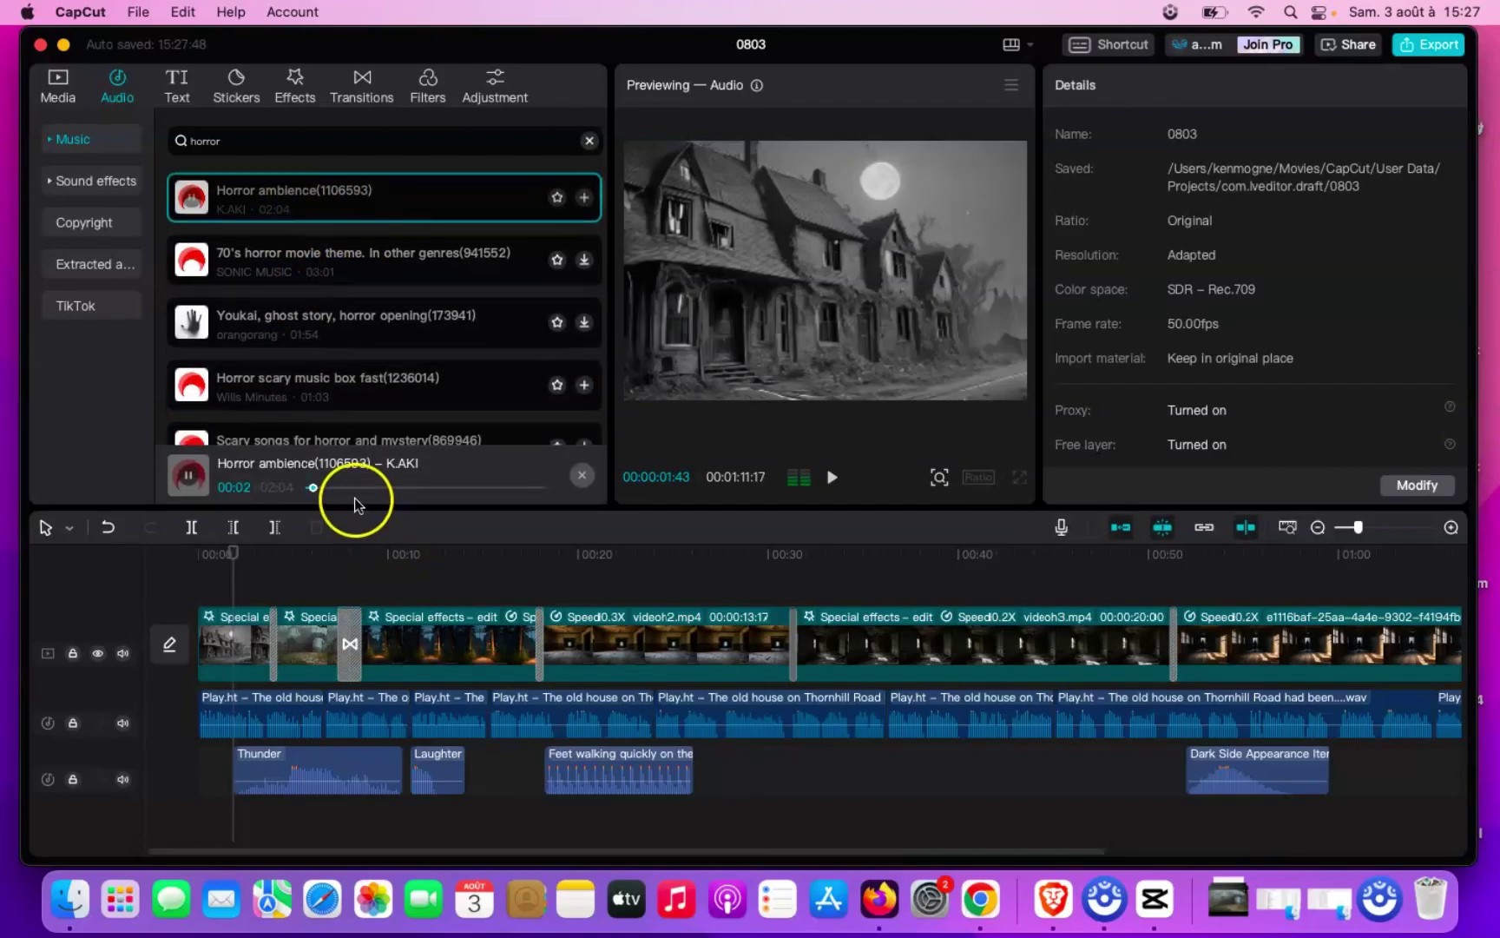
pyautogui.moveTo(374, 454); pyautogui.dragTo(402, 793)
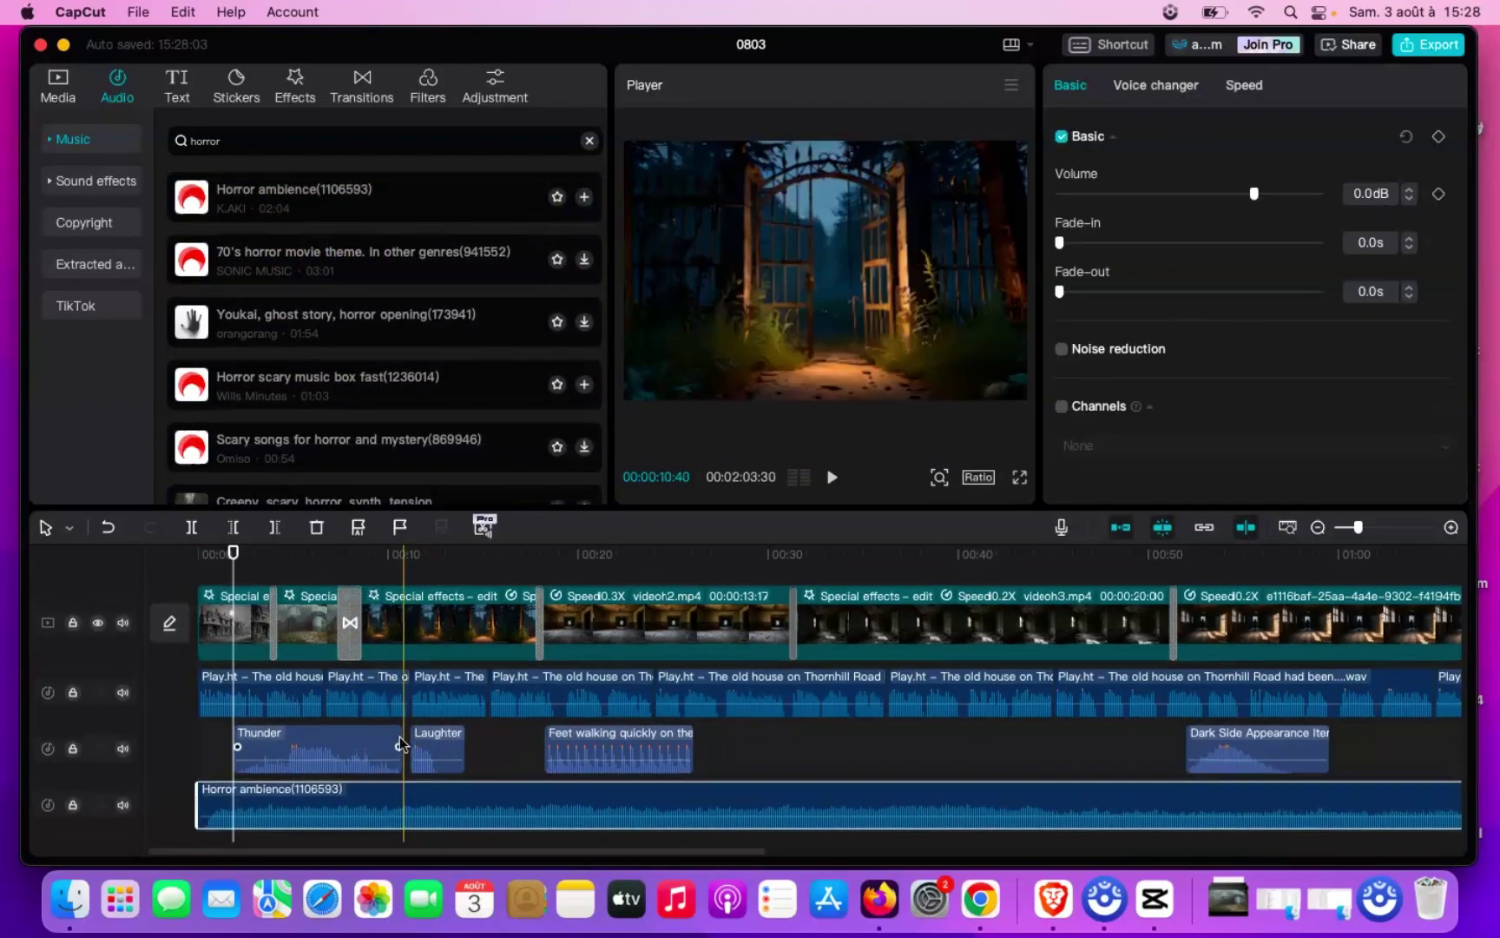
# Lower the volume of the Thunder, Laughter (-11.2 dB), Feet walking and Dark Side Appearance clips, then play
pyautogui.click(317, 747)
pyautogui.click(435, 747)
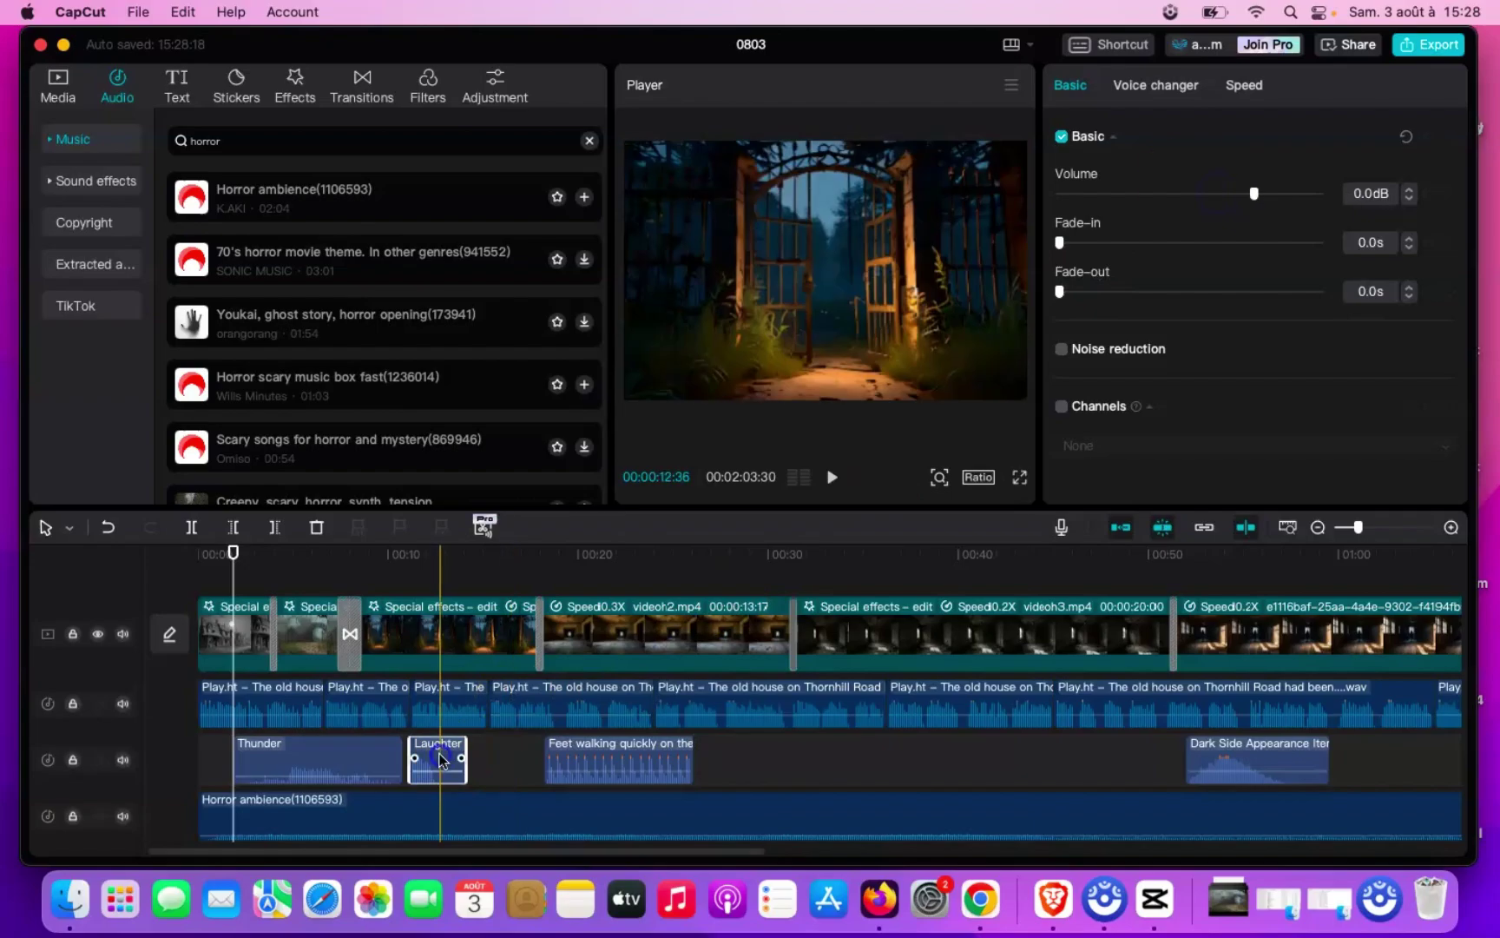
pyautogui.click(637, 749)
pyautogui.click(1092, 680)
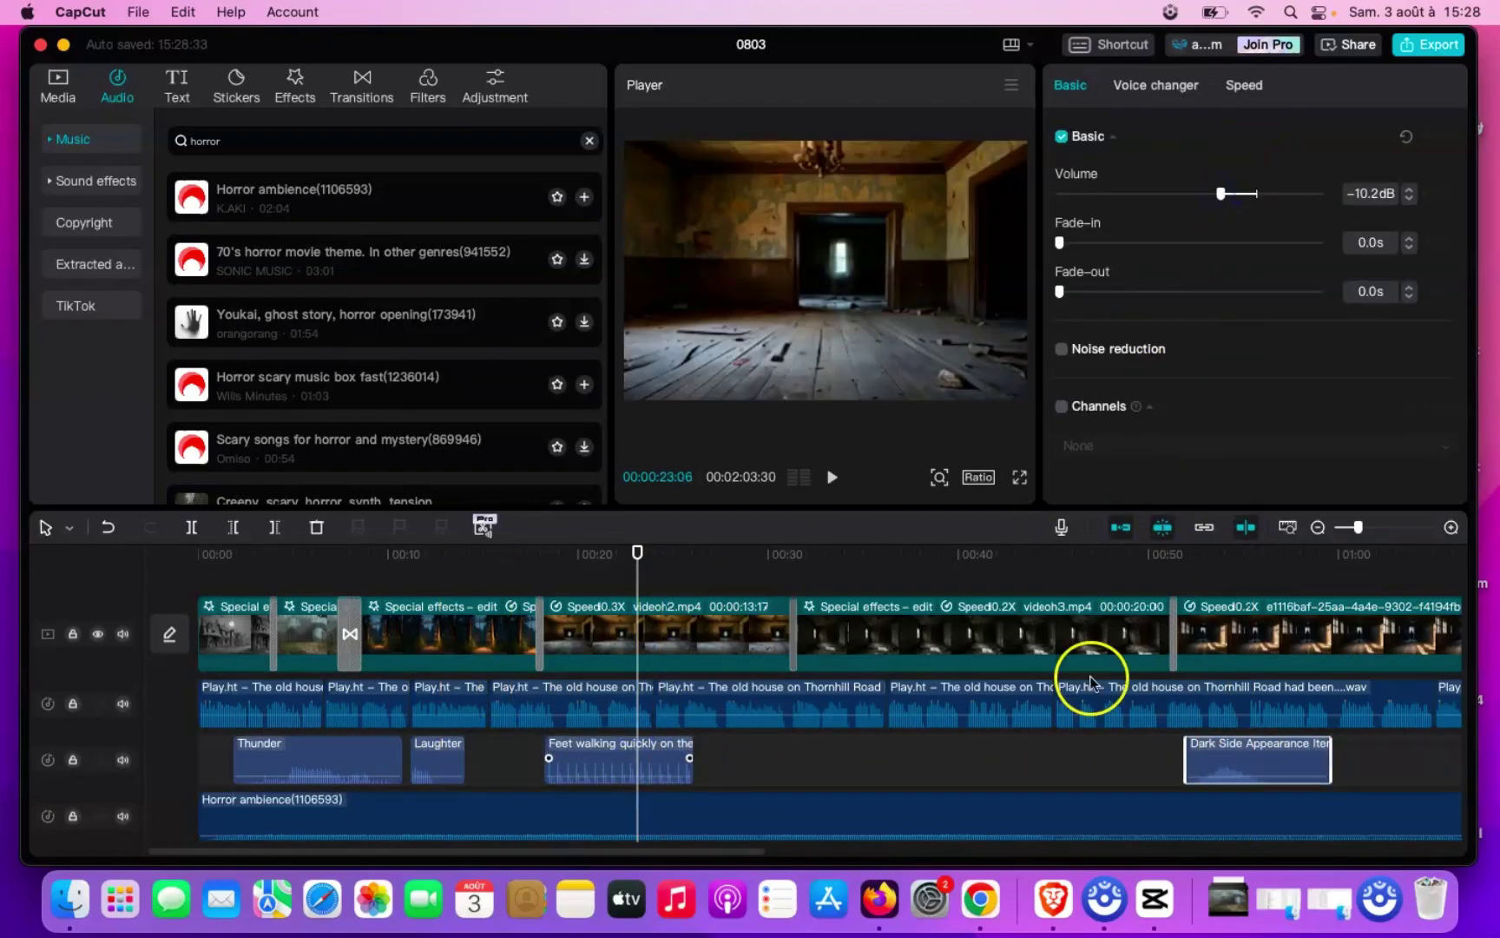
pyautogui.hscroll(10, 1092, 679)
pyautogui.hscroll(-10, 339, 607)
pyautogui.press('space')
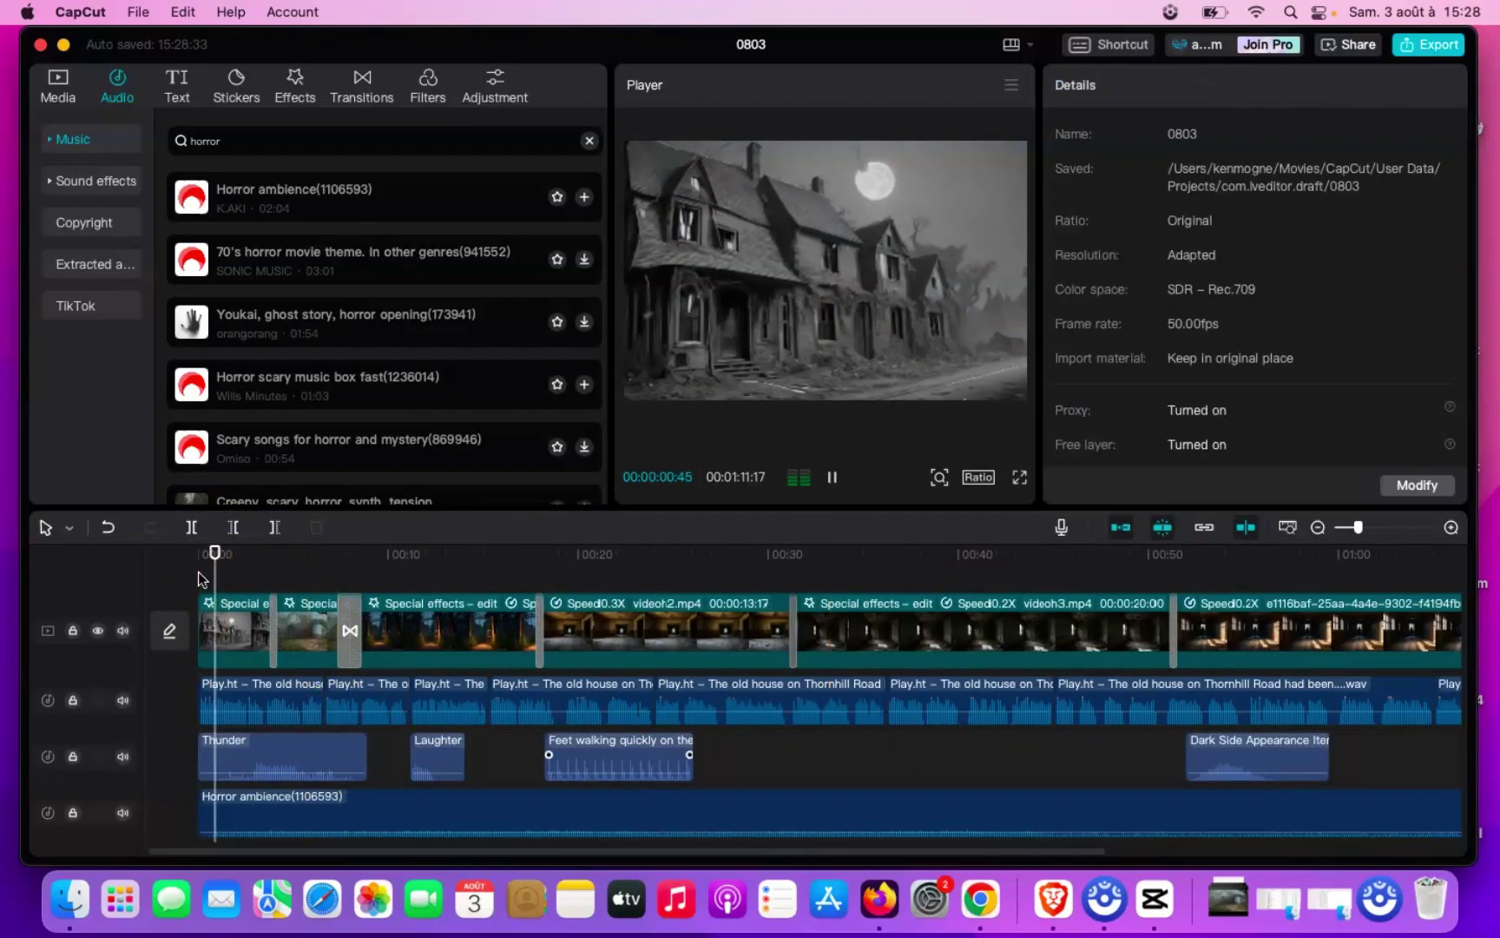
# Slide Laughter left against Thunder and review the sound timing
pyautogui.moveTo(438, 756); pyautogui.dragTo(395, 753)
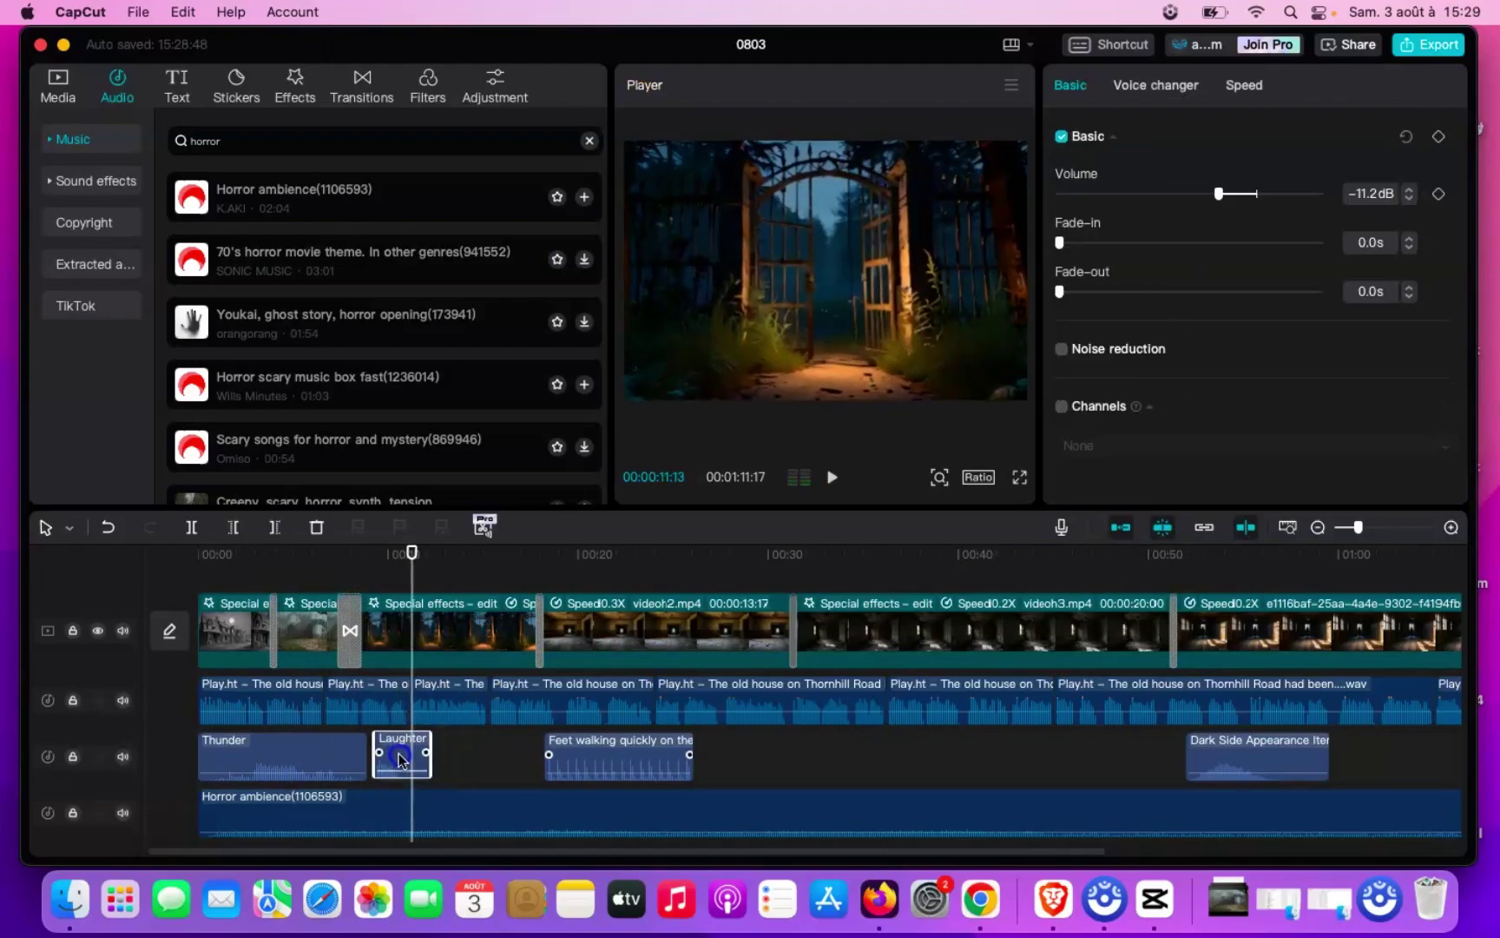
pyautogui.click(326, 557)
pyautogui.hscroll(5, 590, 803)
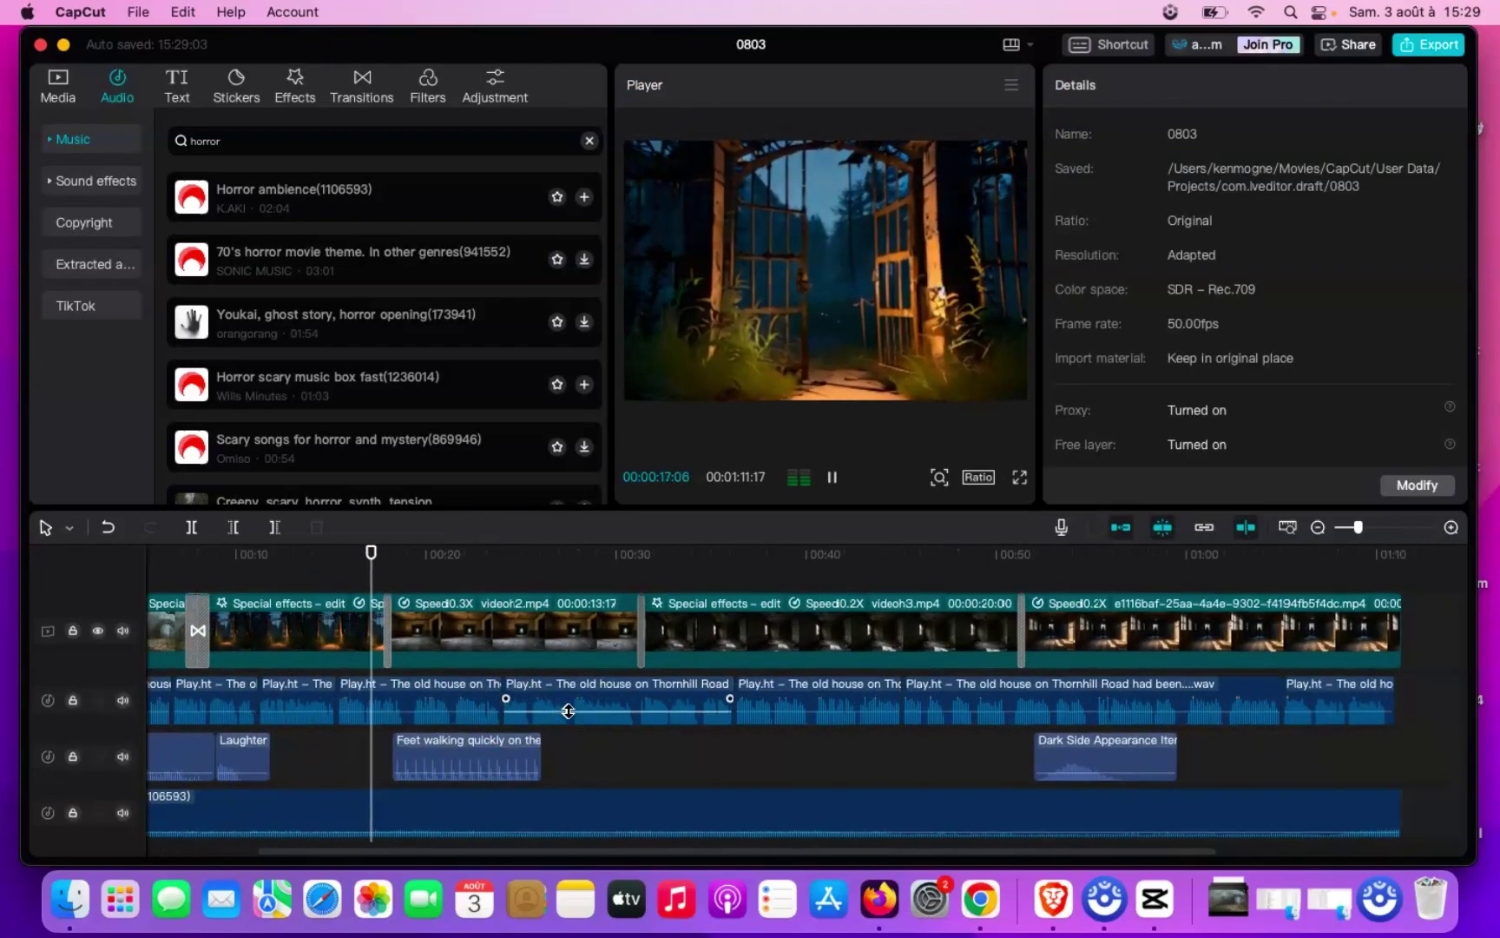
pyautogui.hscroll(3, 498, 727)
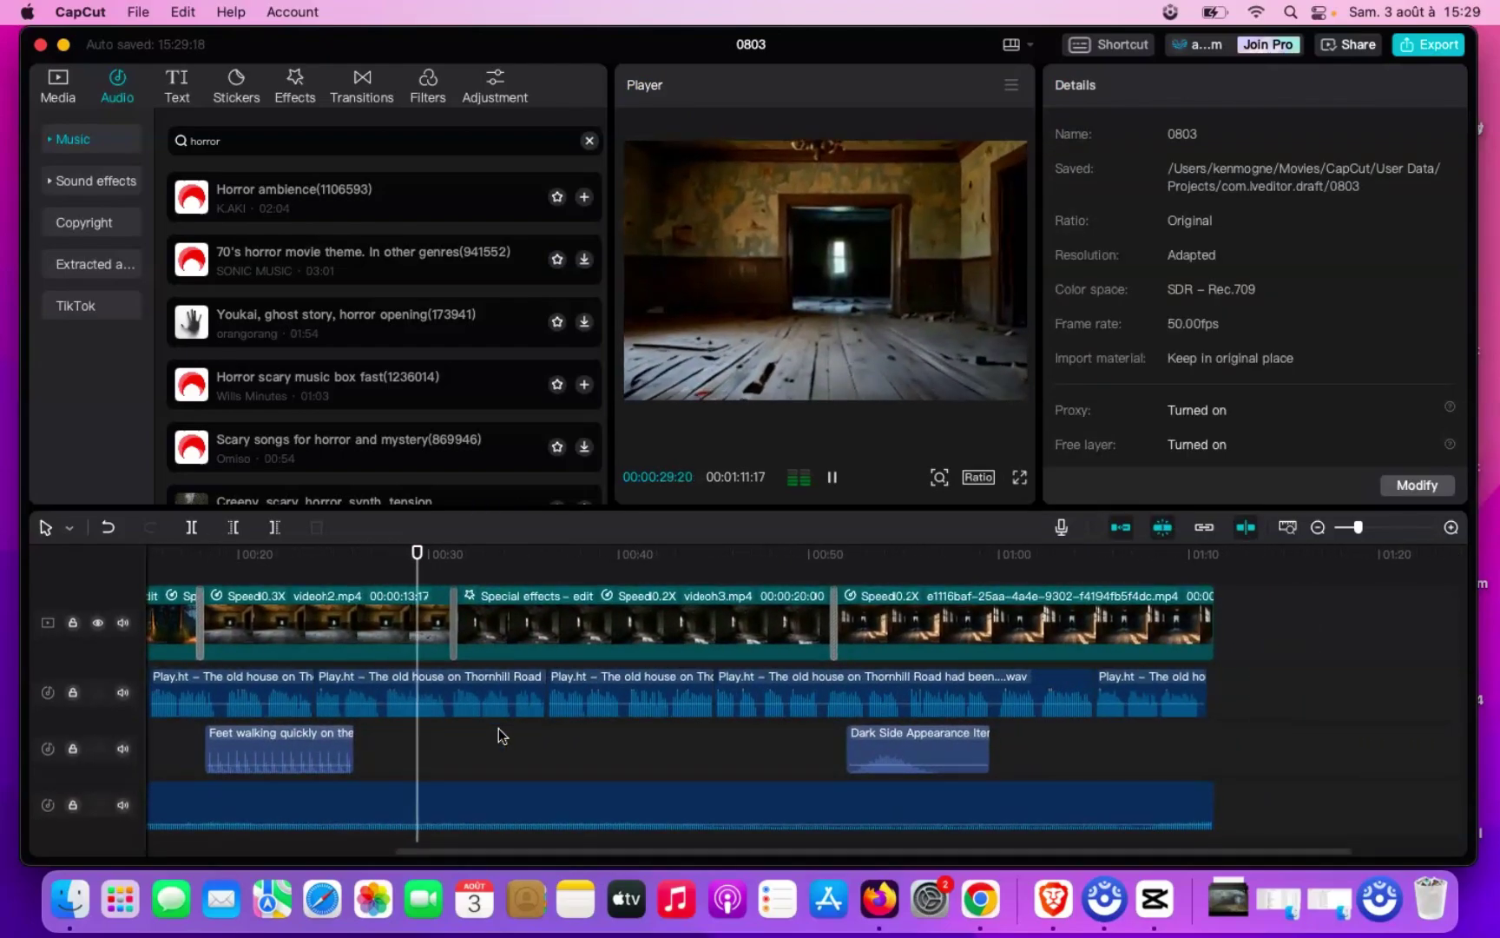
# Generate English auto captions from the narration
pyautogui.click(813, 567)
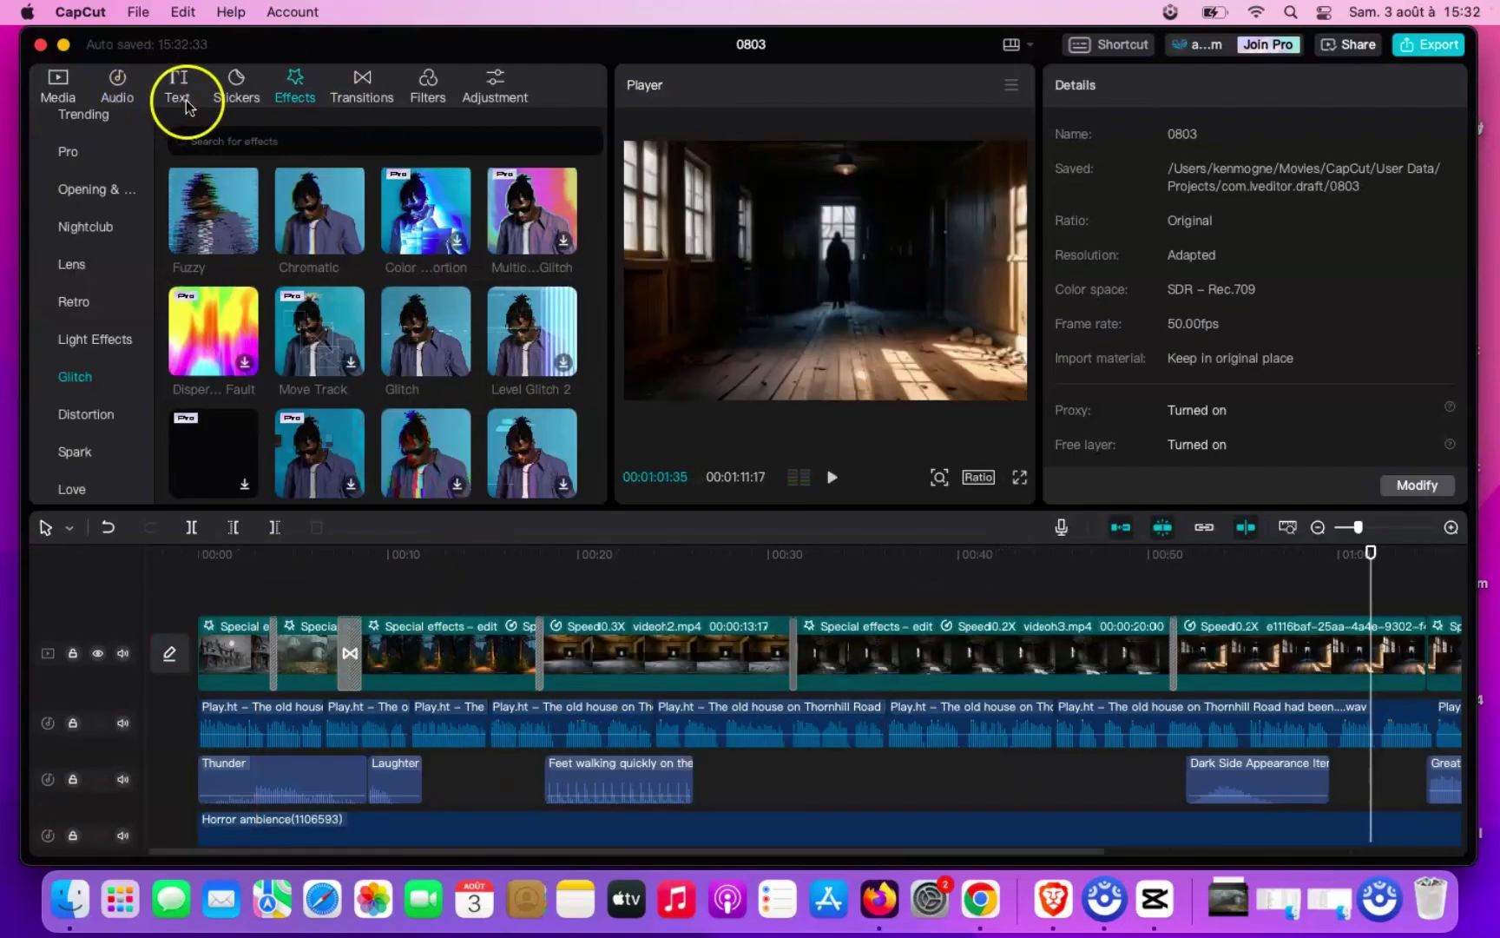
pyautogui.click(177, 90)
pyautogui.click(95, 264)
pyautogui.click(373, 422)
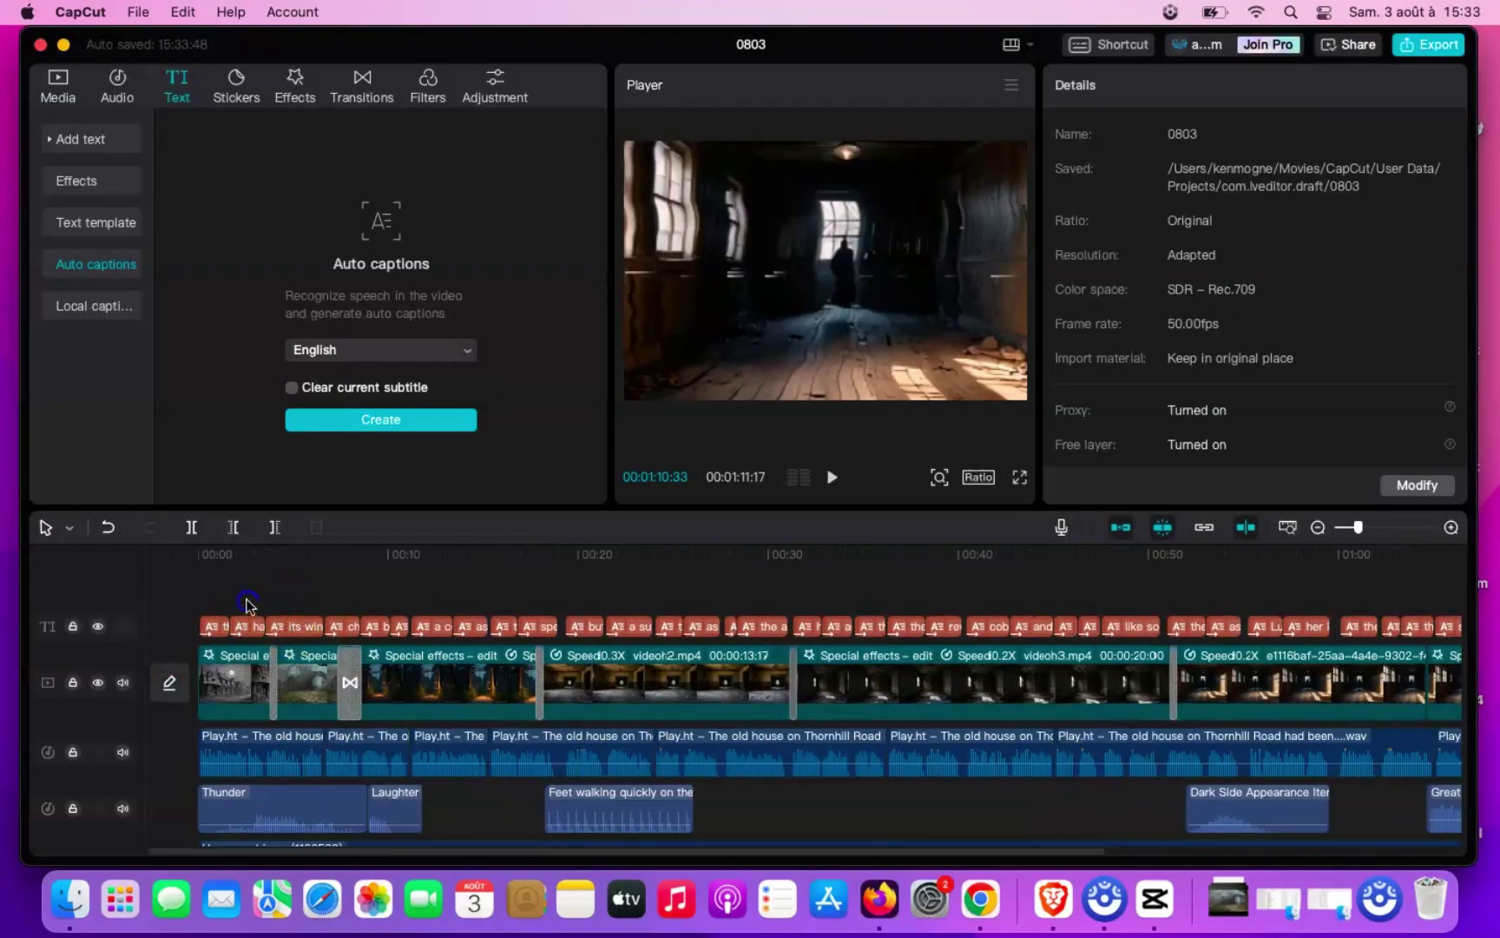
# Open a caption's style settings for all captions, browse Effects, then show the Basic tab
pyautogui.click(944, 319)
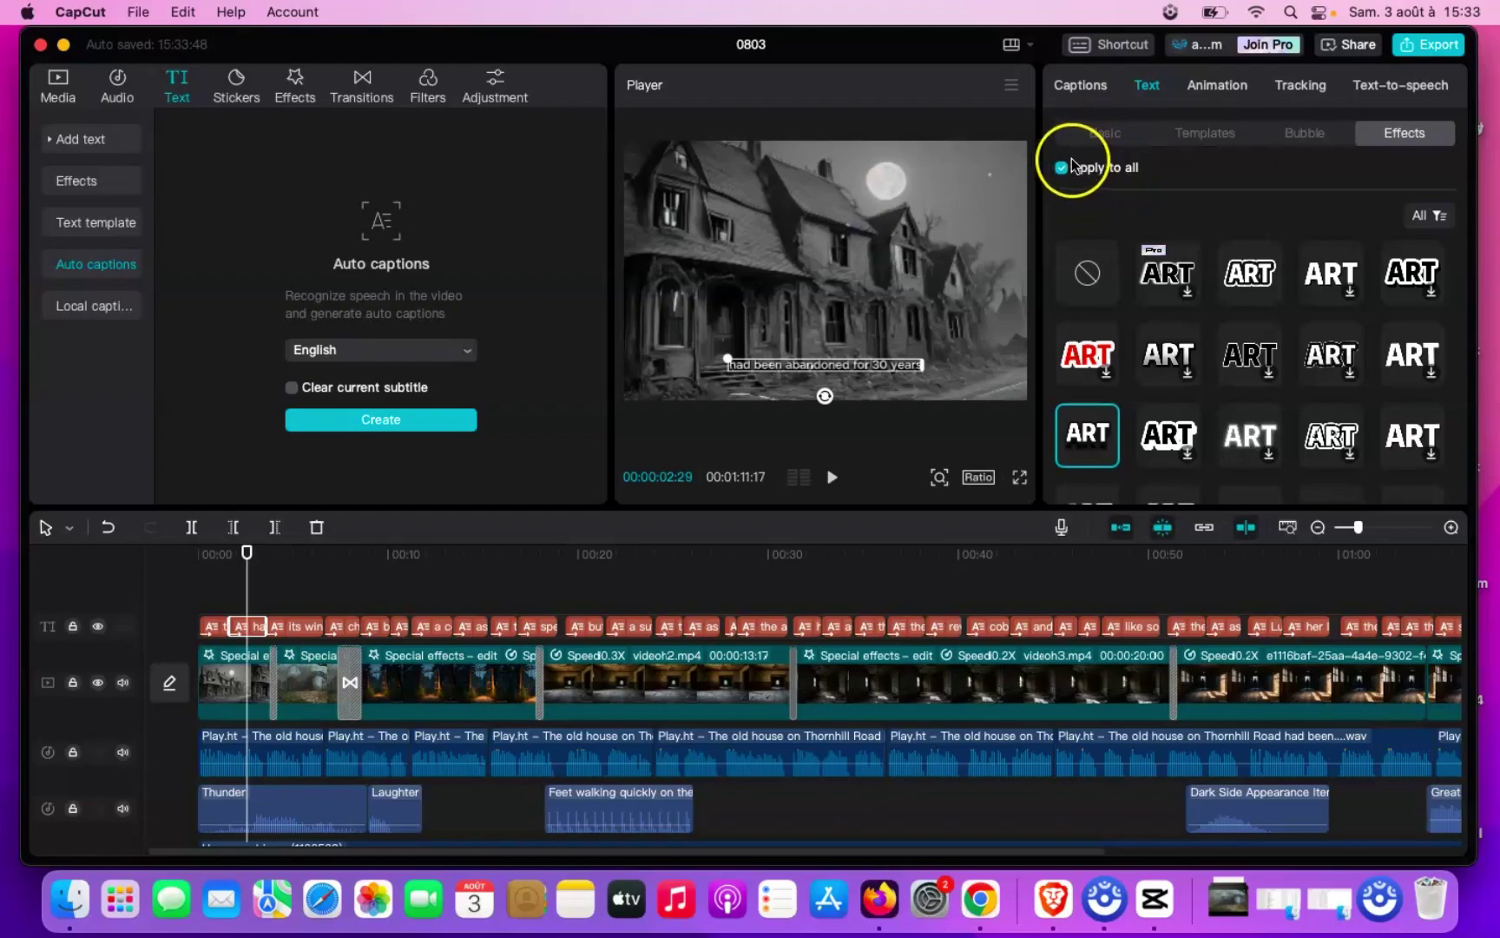
pyautogui.scroll(-1, 1294, 293)
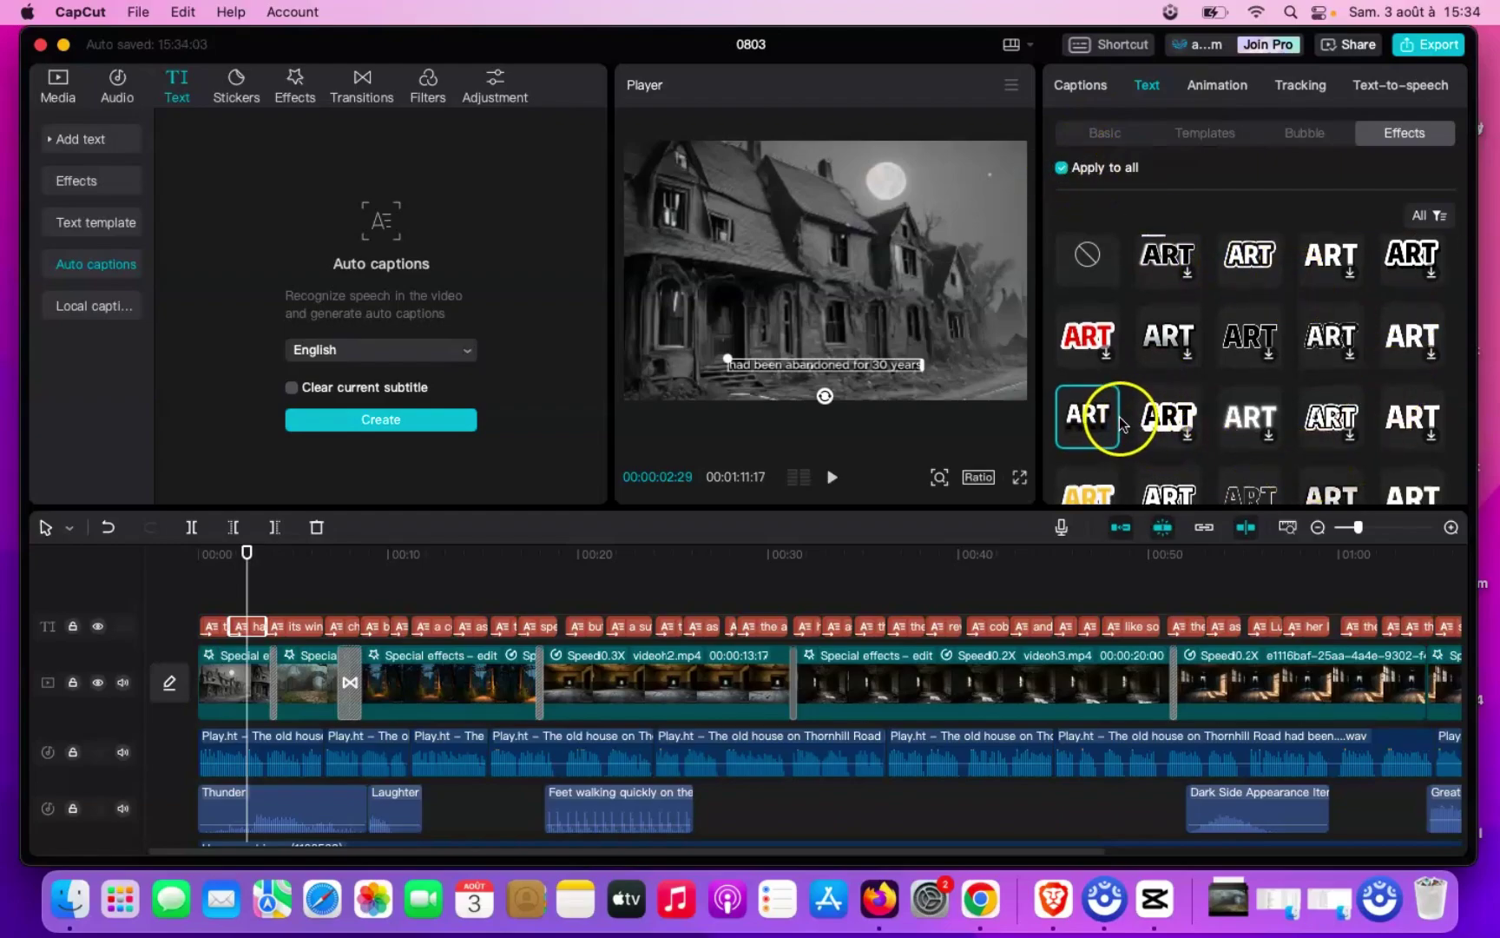
pyautogui.click(1113, 128)
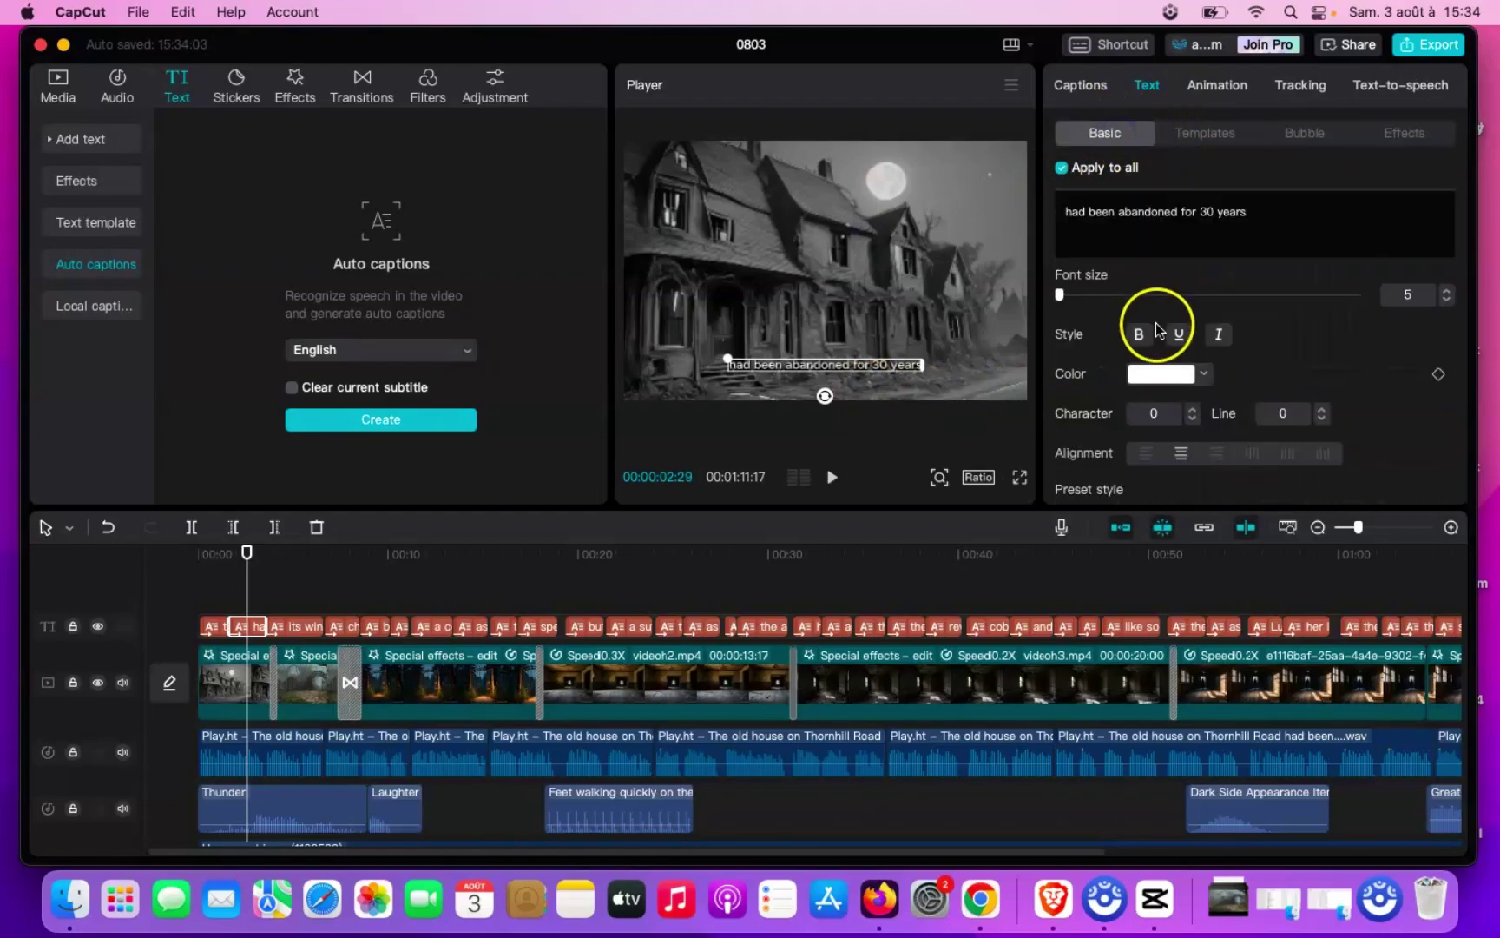
pyautogui.scroll(-5, 1162, 328)
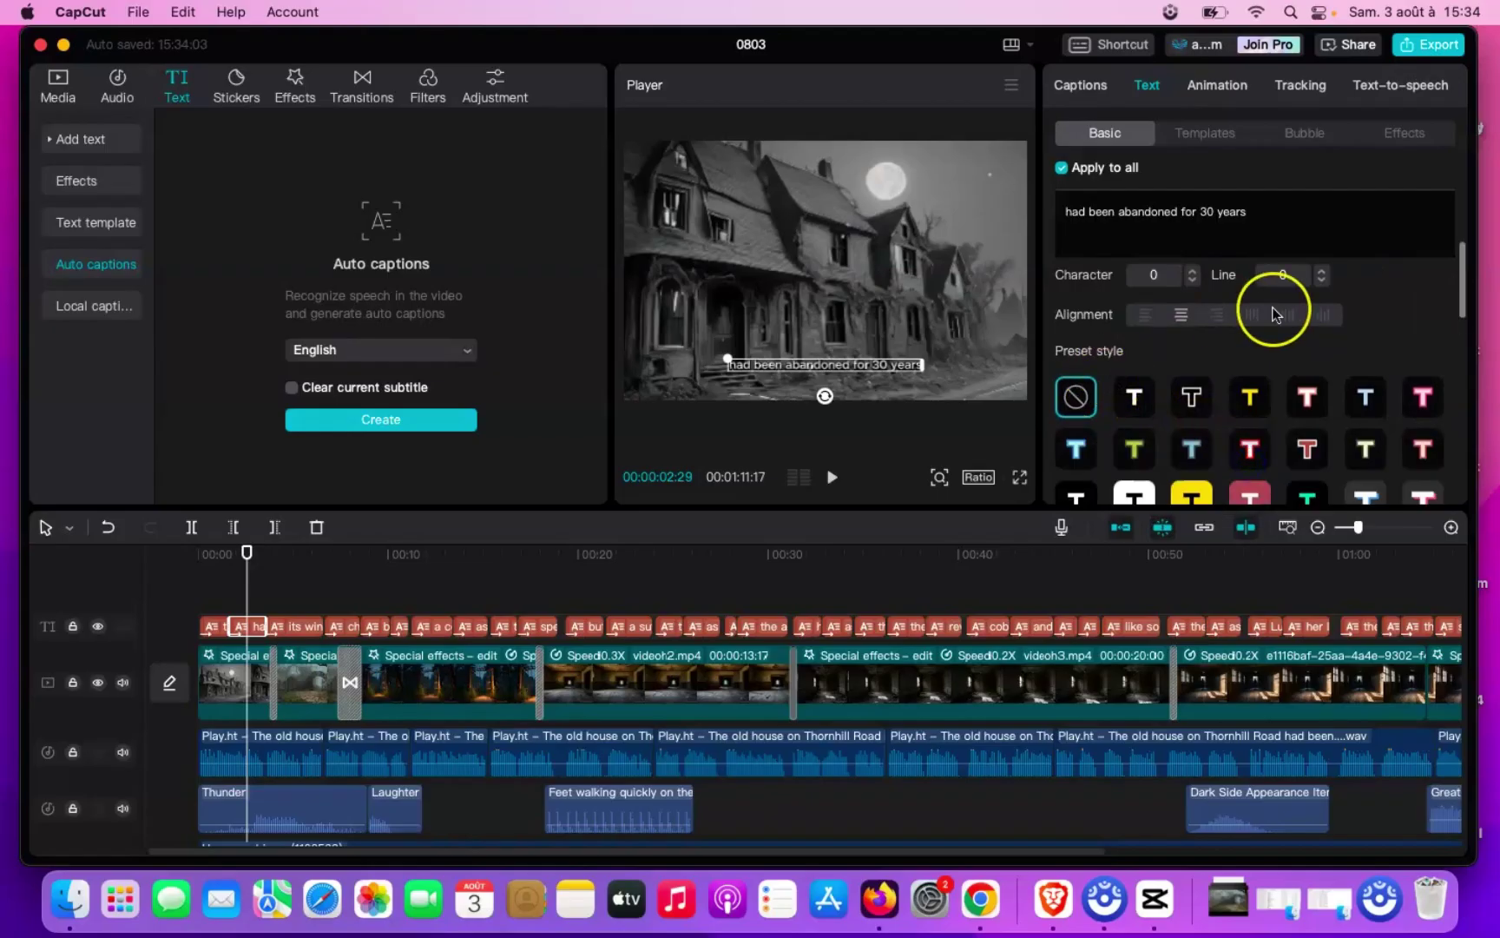